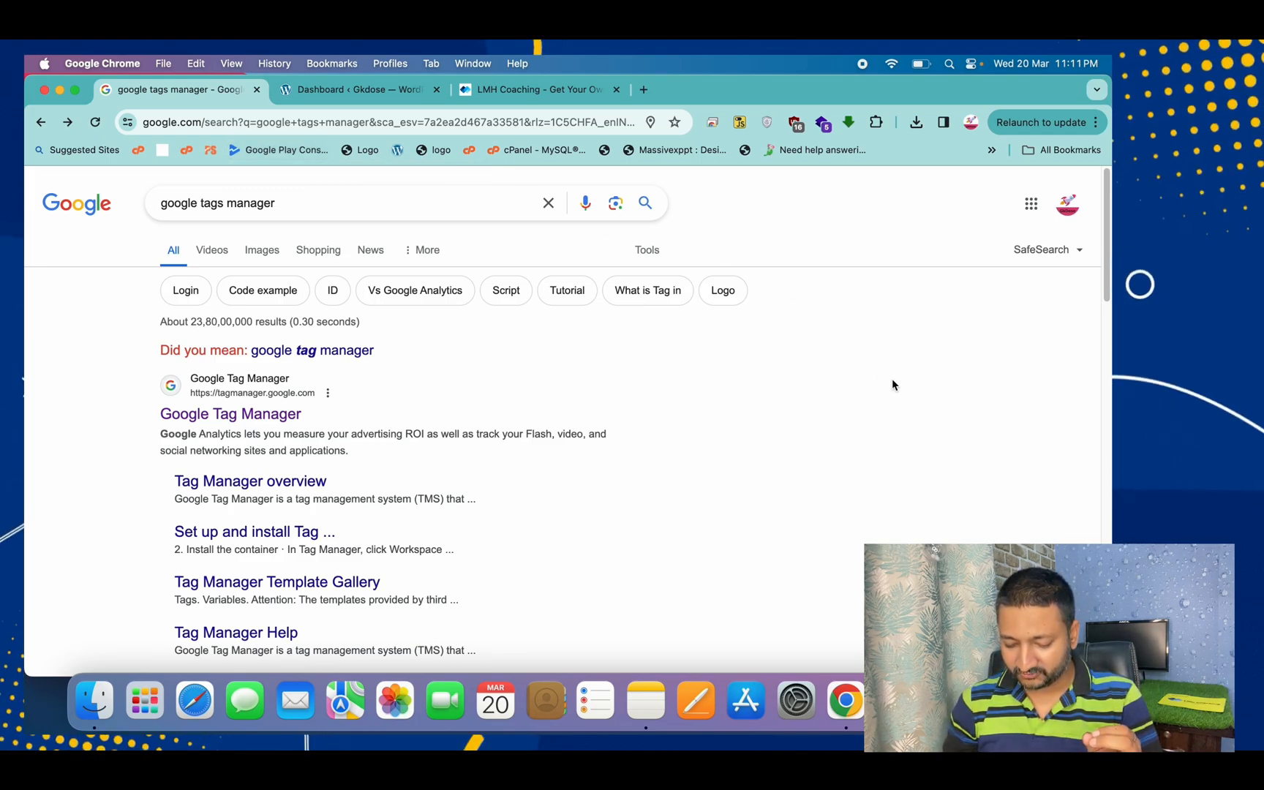
# Step: Open the note on commonly tracked events in Notes, review the listed event examples, and close it
pyautogui.click(646, 700)
pyautogui.click(655, 438)
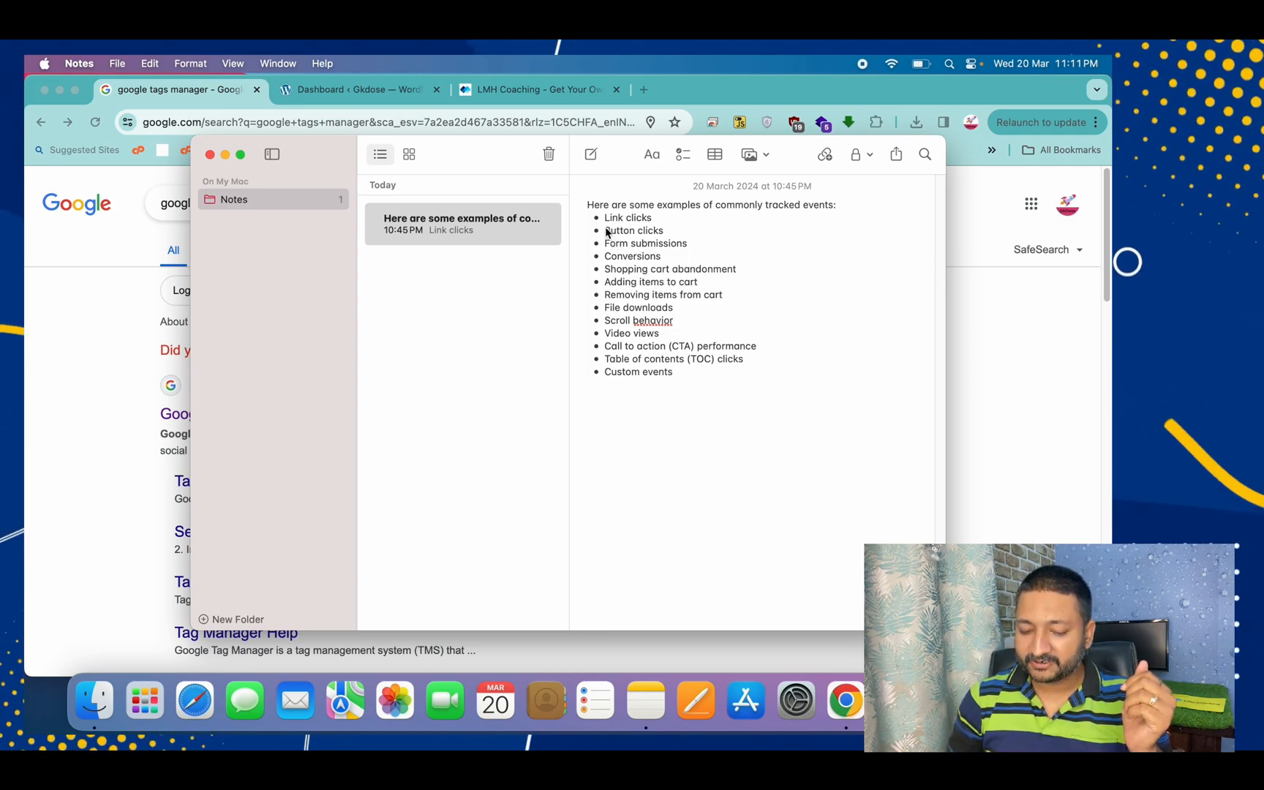
pyautogui.moveTo(680, 233); pyautogui.dragTo(614, 238)
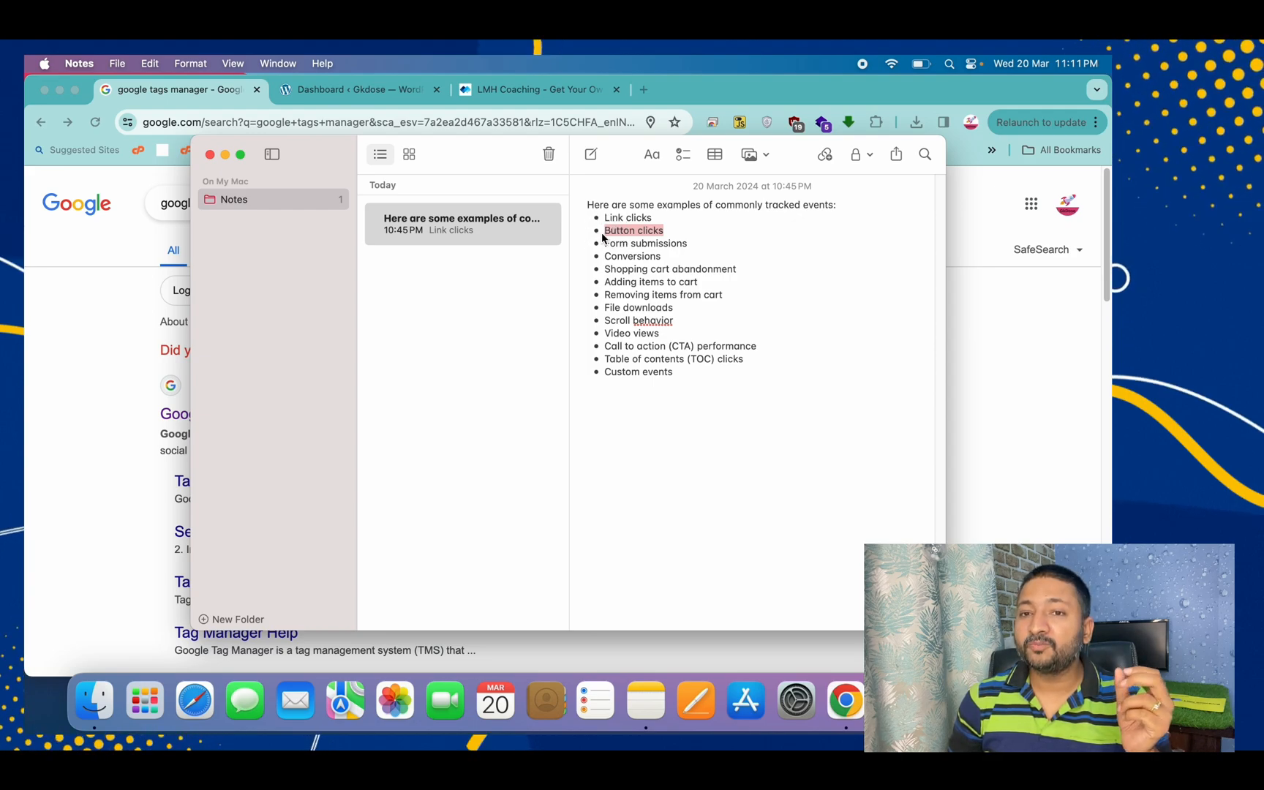
pyautogui.moveTo(698, 242); pyautogui.dragTo(597, 242)
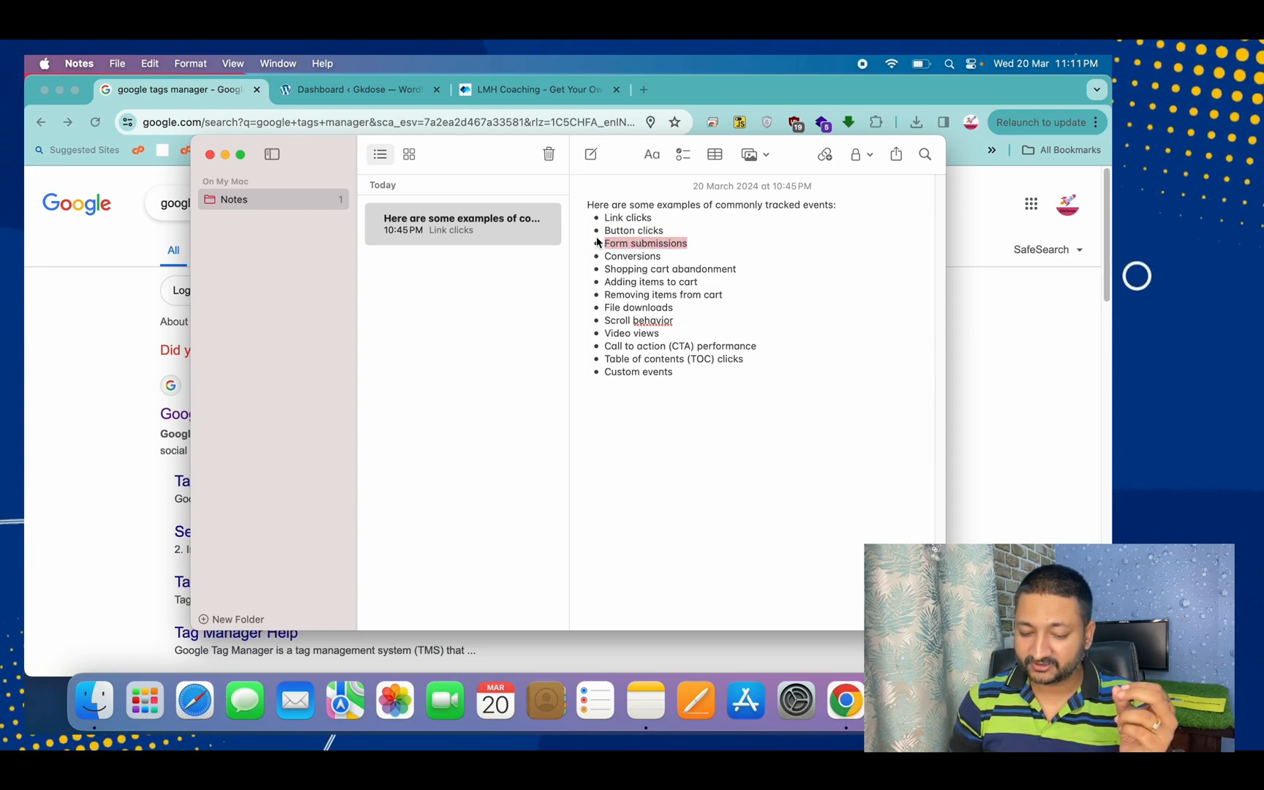
pyautogui.moveTo(672, 257); pyautogui.dragTo(597, 261)
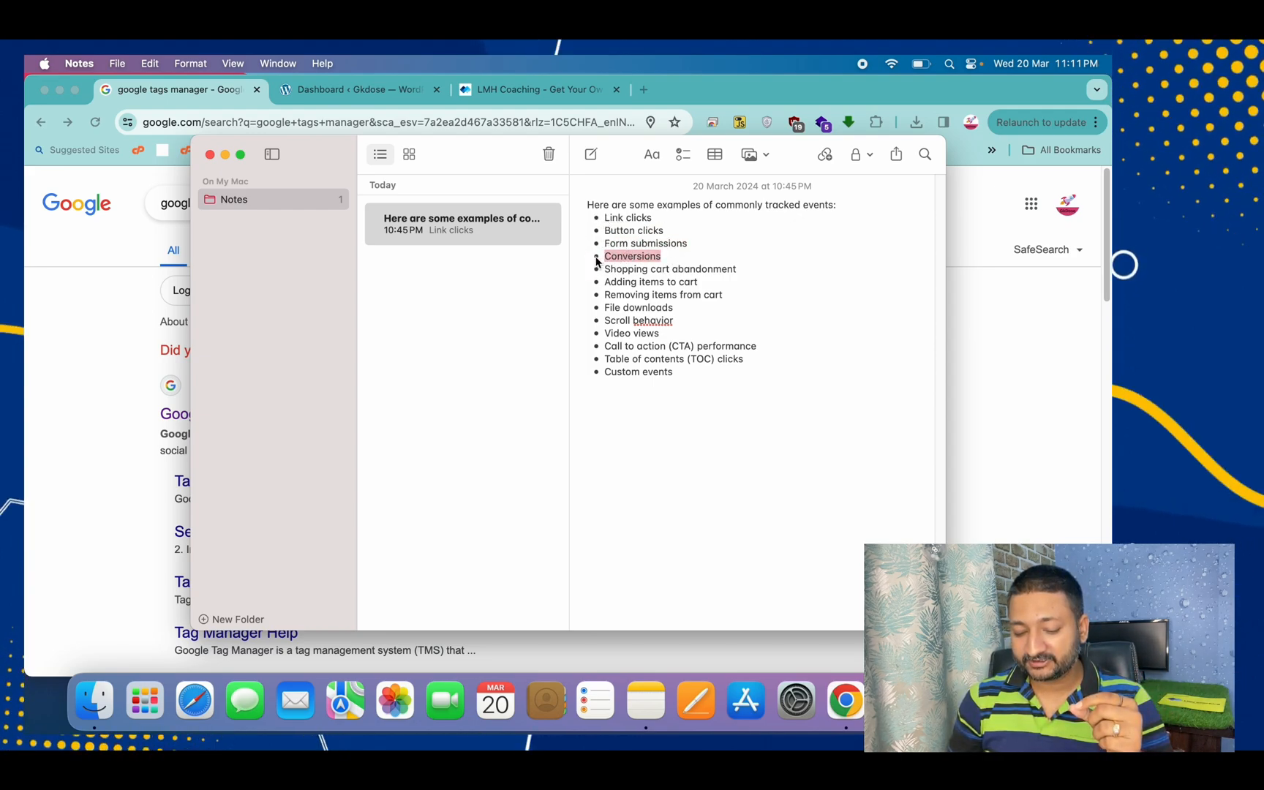
pyautogui.click(661, 272)
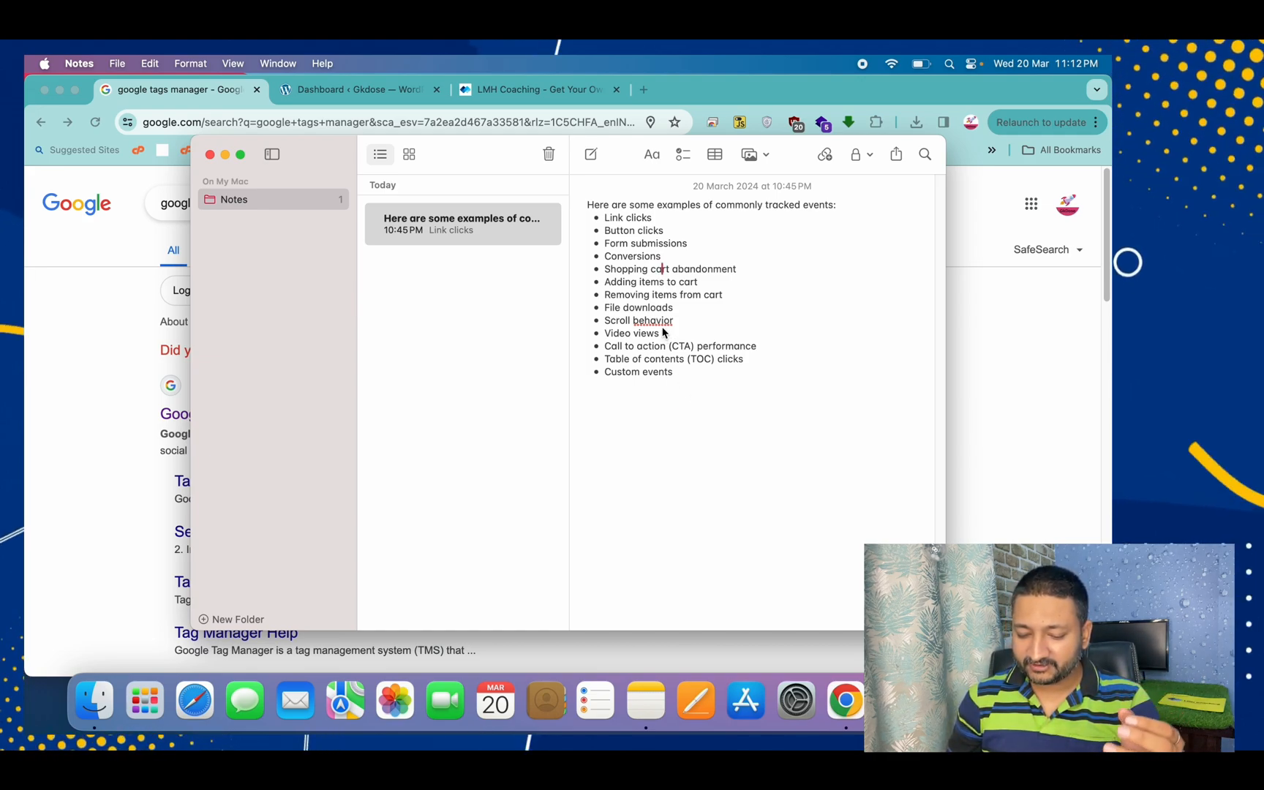
pyautogui.moveTo(673, 308); pyautogui.dragTo(606, 313)
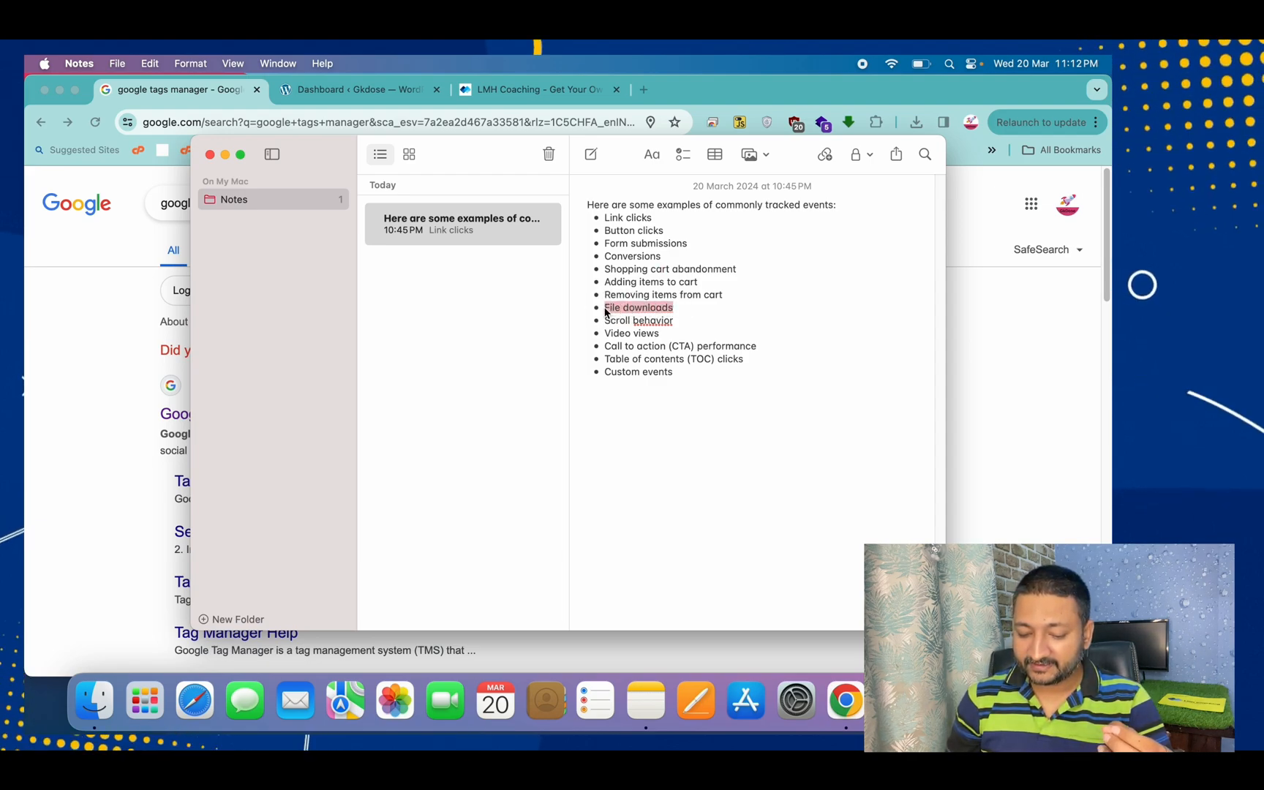
pyautogui.doubleClick(676, 326)
pyautogui.doubleClick(679, 350)
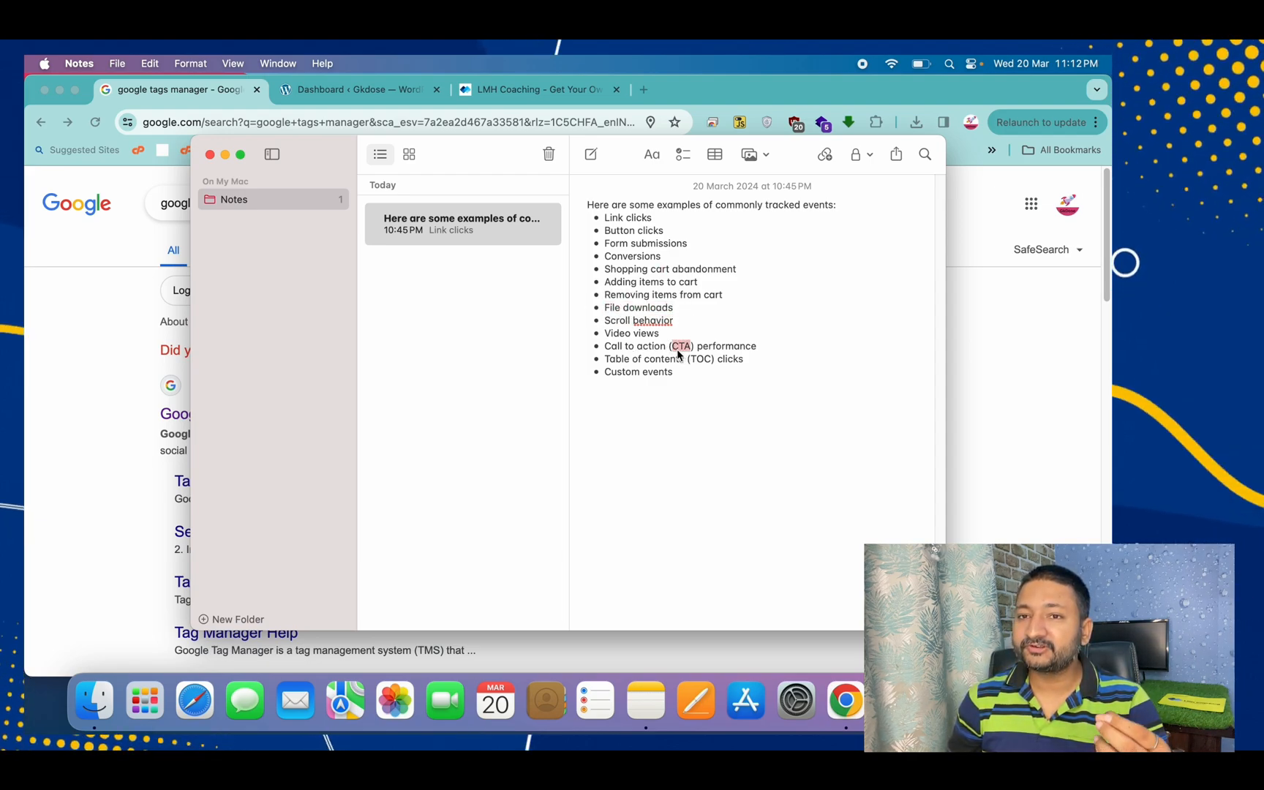
pyautogui.doubleClick(624, 359)
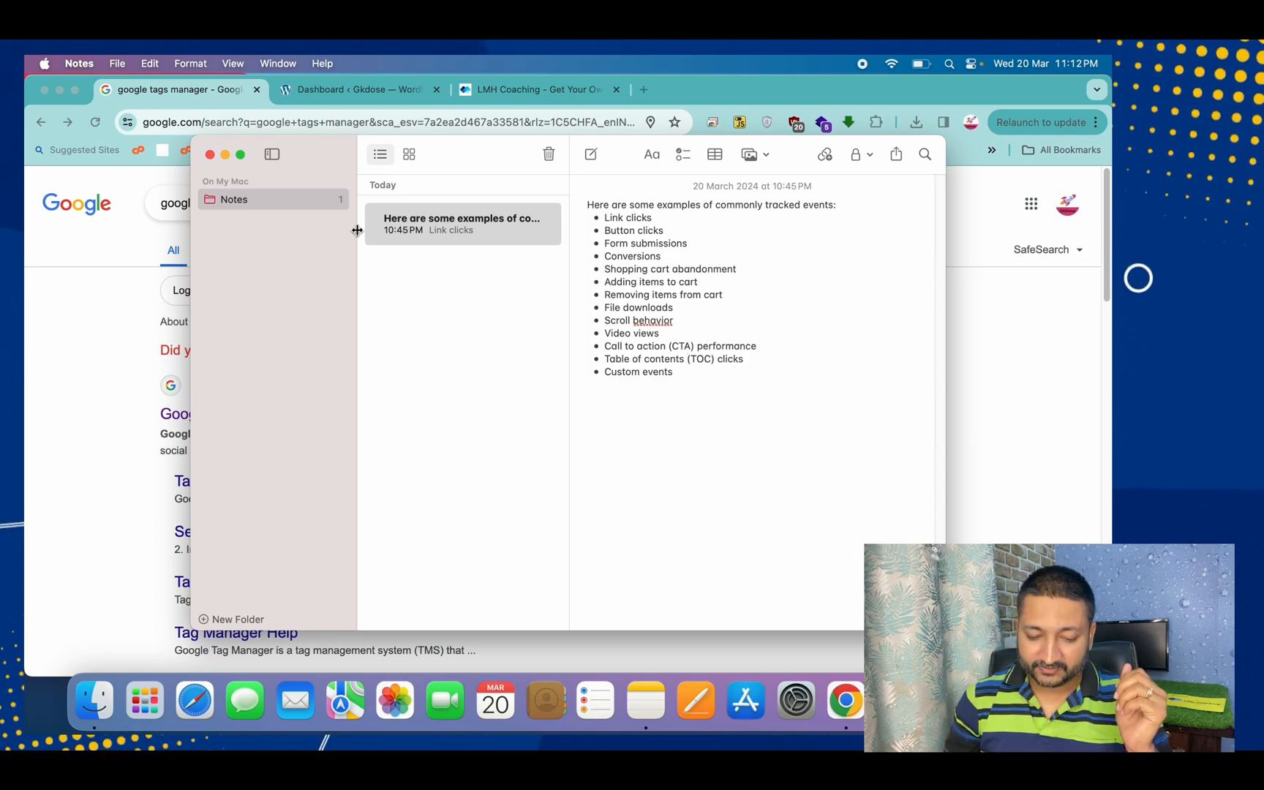
pyautogui.click(210, 154)
pyautogui.click(104, 294)
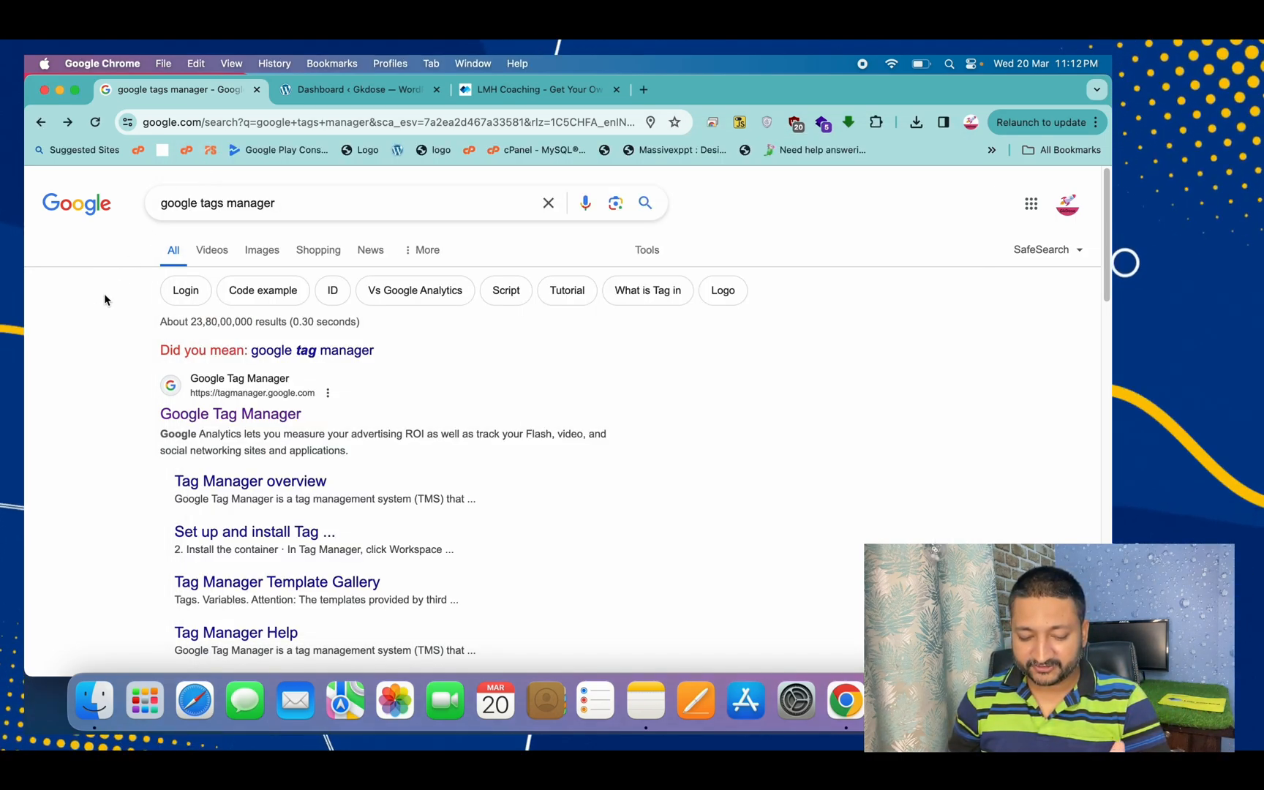
# Step: Open the Google Tag Manager site from the search results and start creating a new account
pyautogui.scroll(-2, 104, 293)
pyautogui.click(218, 345)
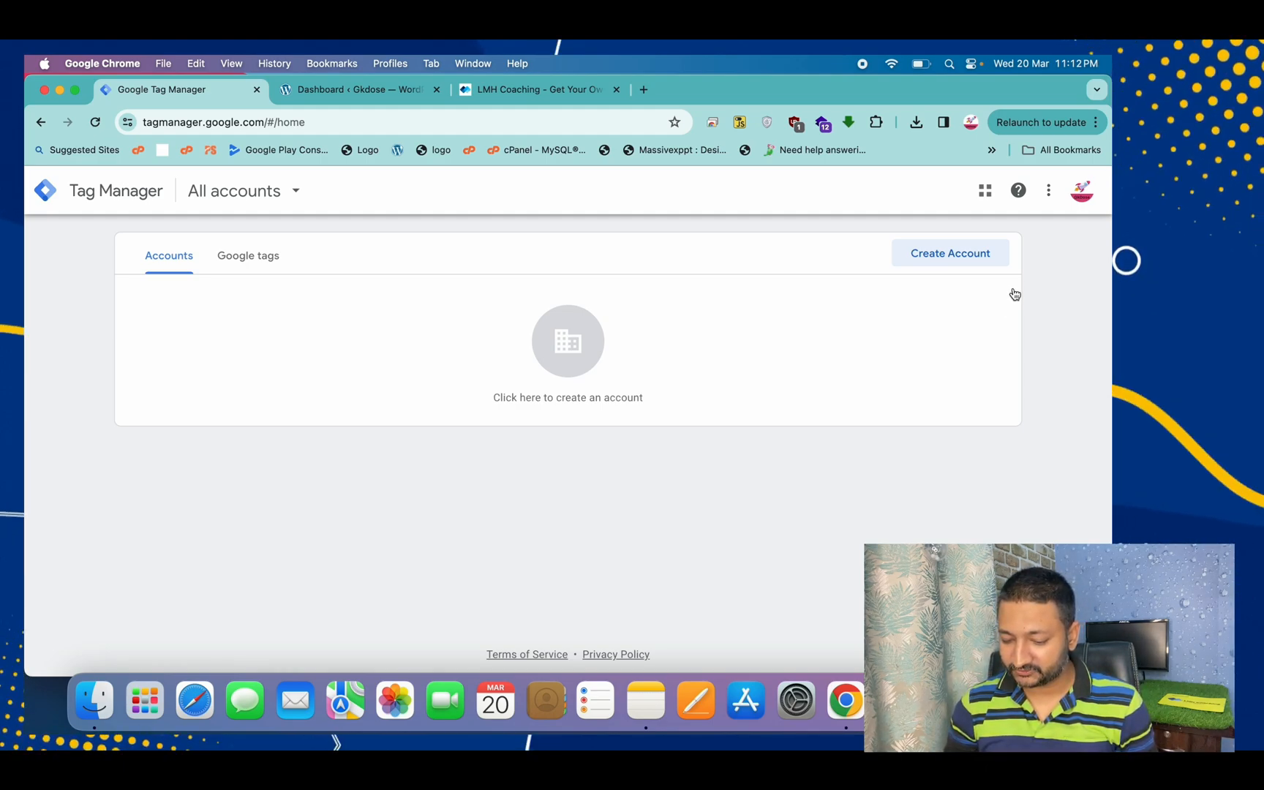
pyautogui.click(945, 256)
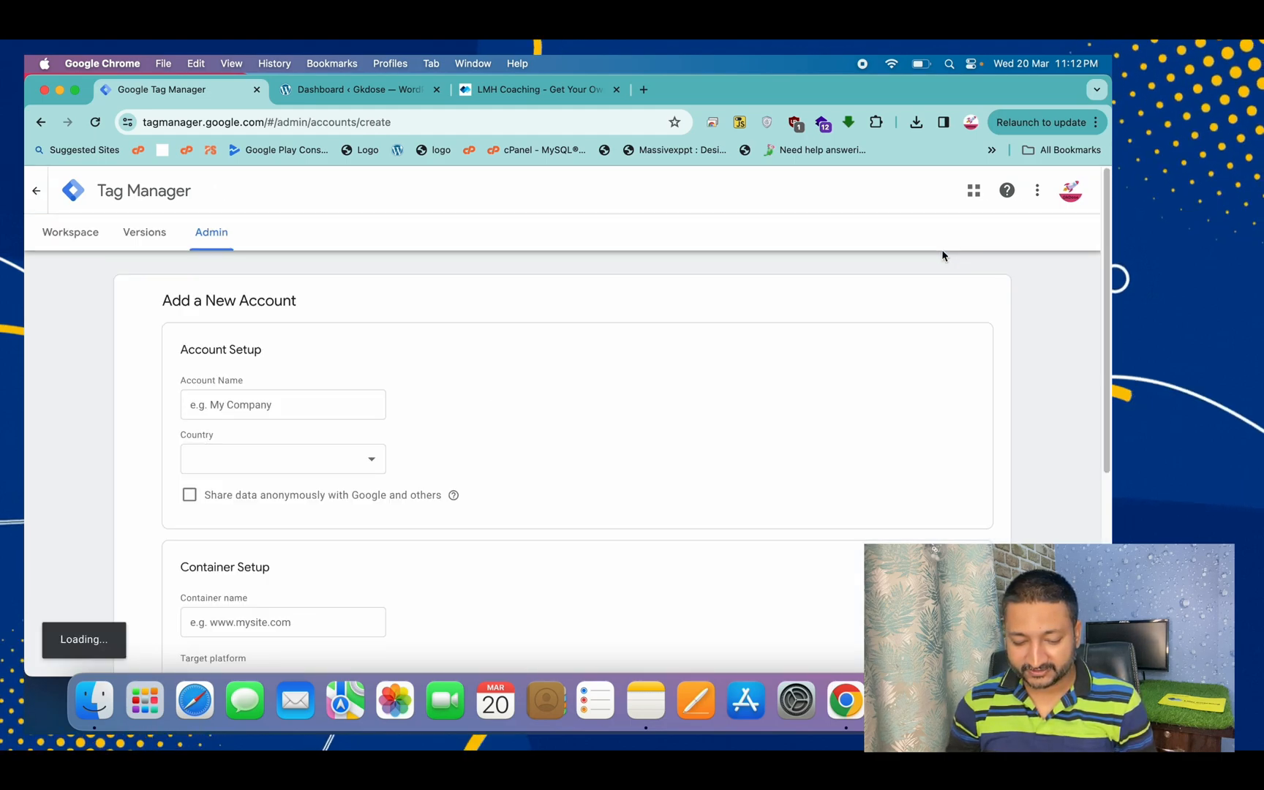
# Step: Name the new account gkdose, set its country to India, and enable anonymous data sharing with Google and others
pyautogui.click(345, 393)
pyautogui.write('Gkdios')
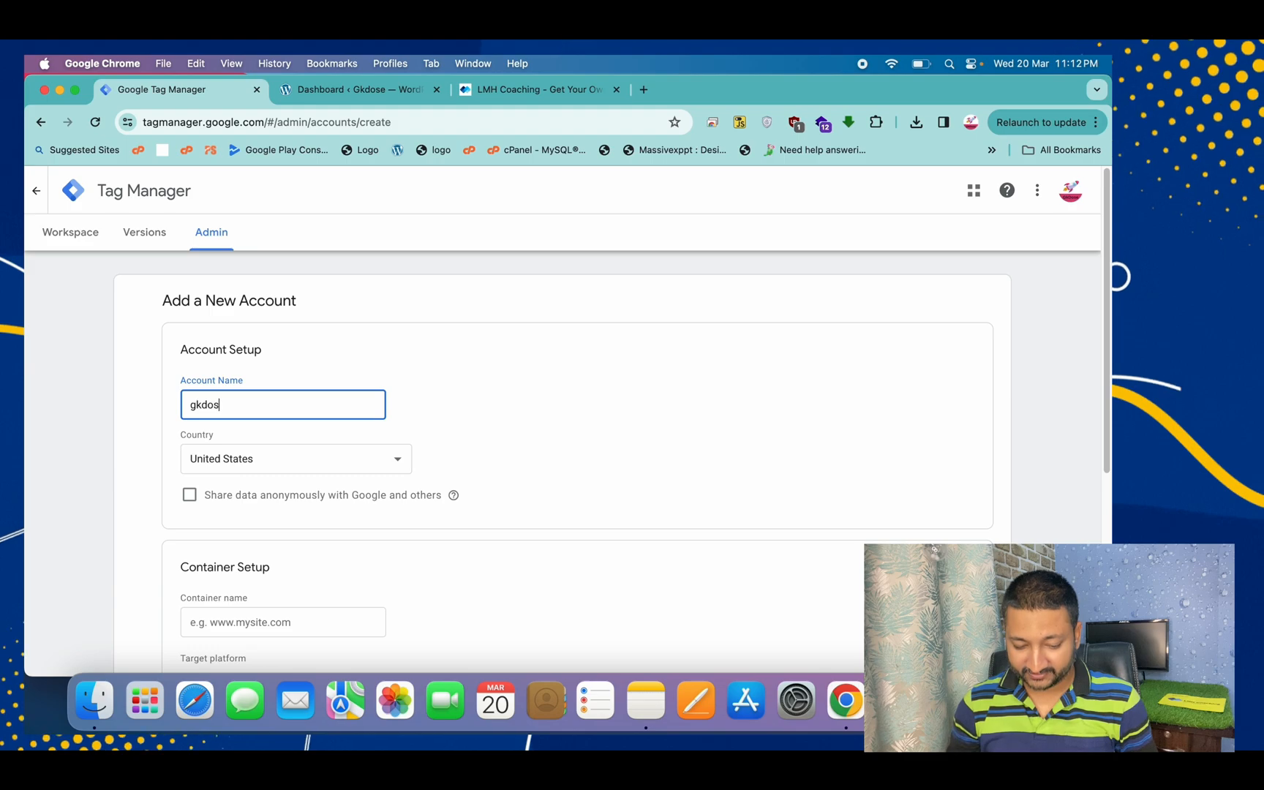
pyautogui.write('e')
pyautogui.click(344, 466)
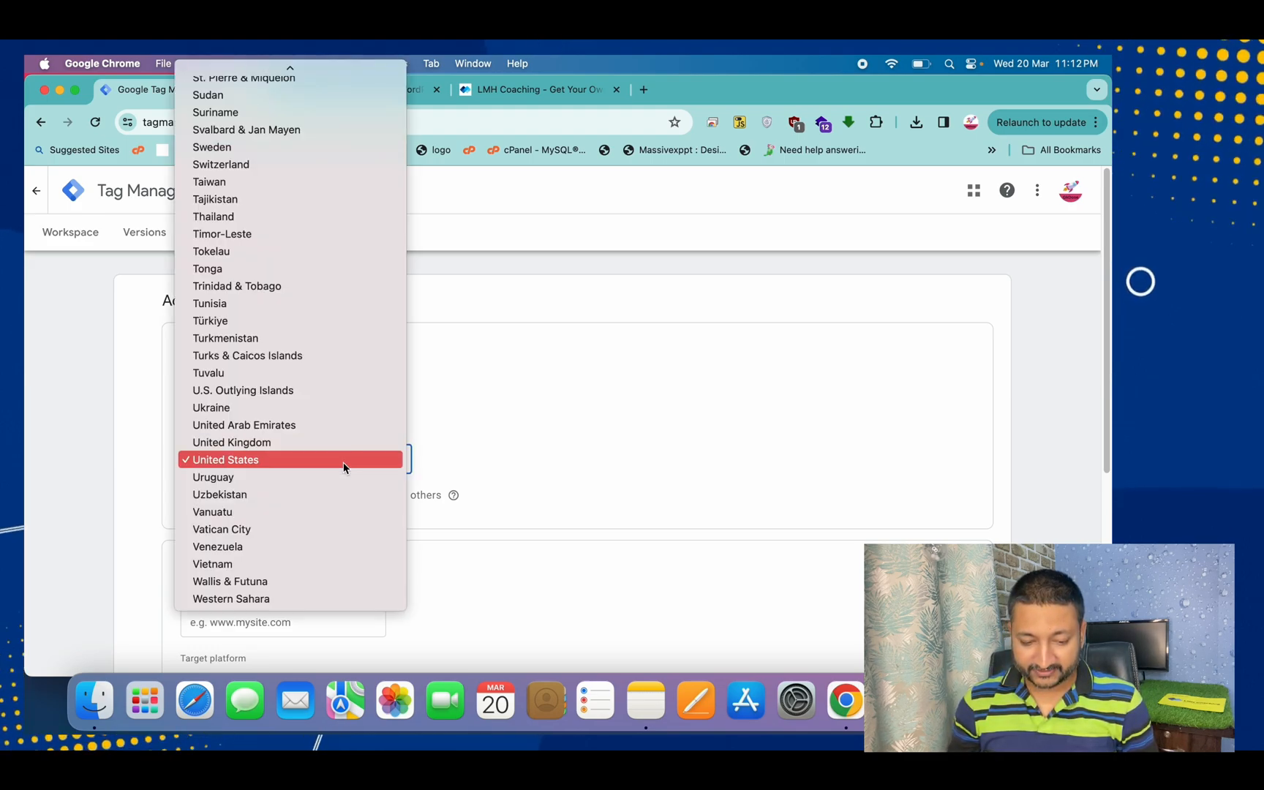
pyautogui.write('india')
pyautogui.press('Return')
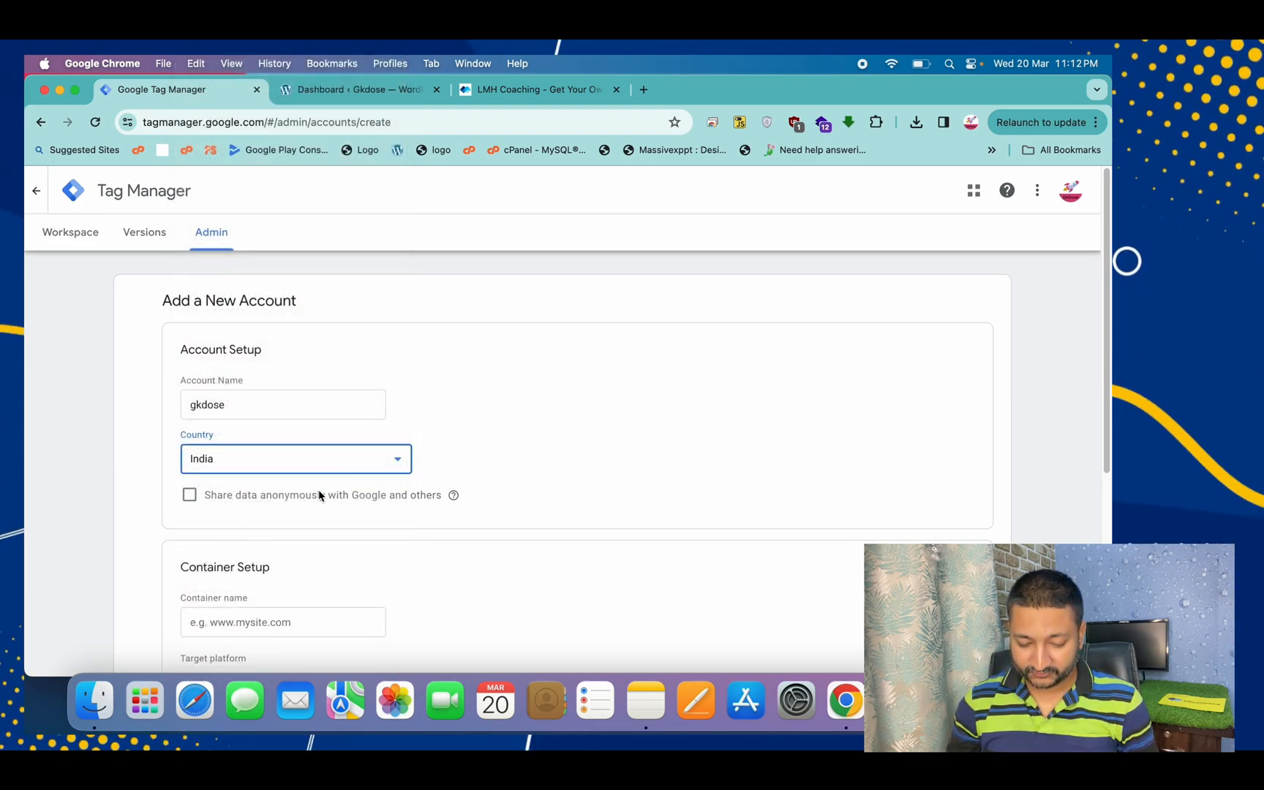
pyautogui.click(199, 528)
pyautogui.scroll(-4, 199, 529)
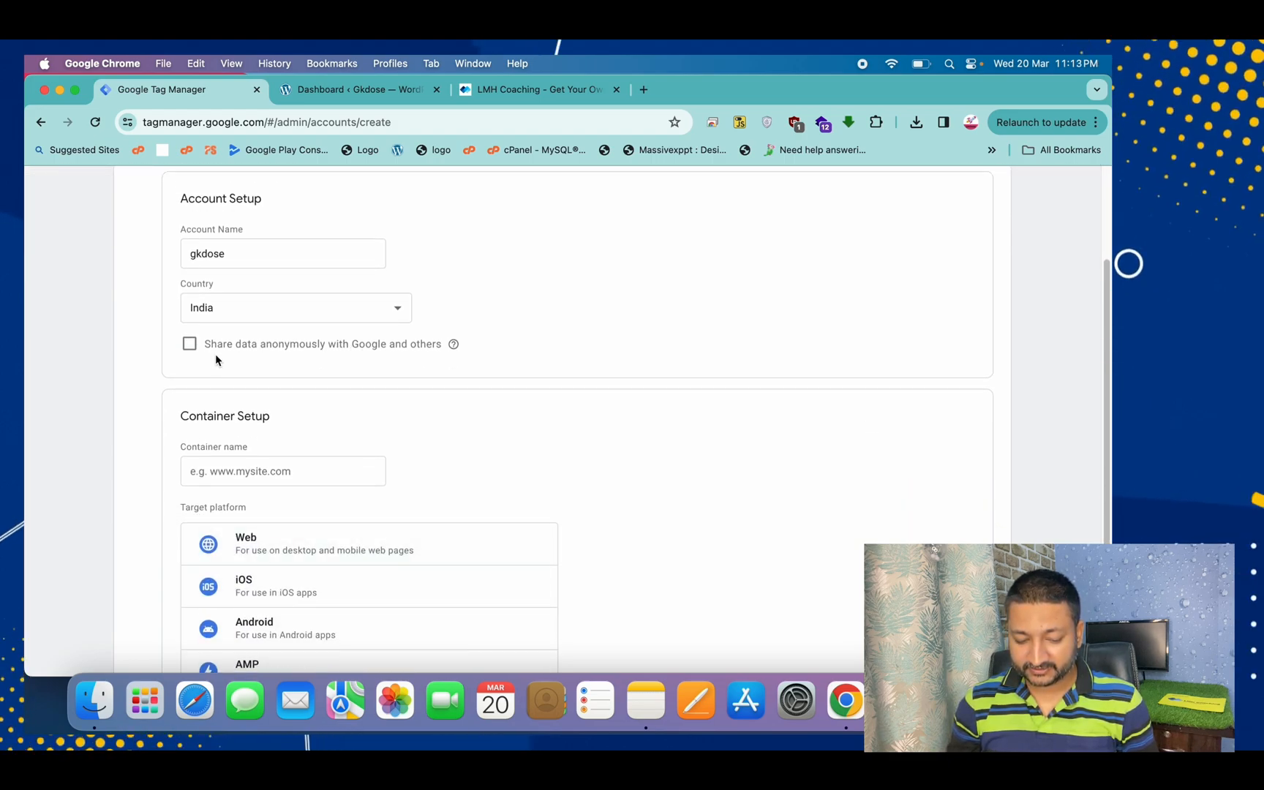
pyautogui.scroll(-3, 135, 386)
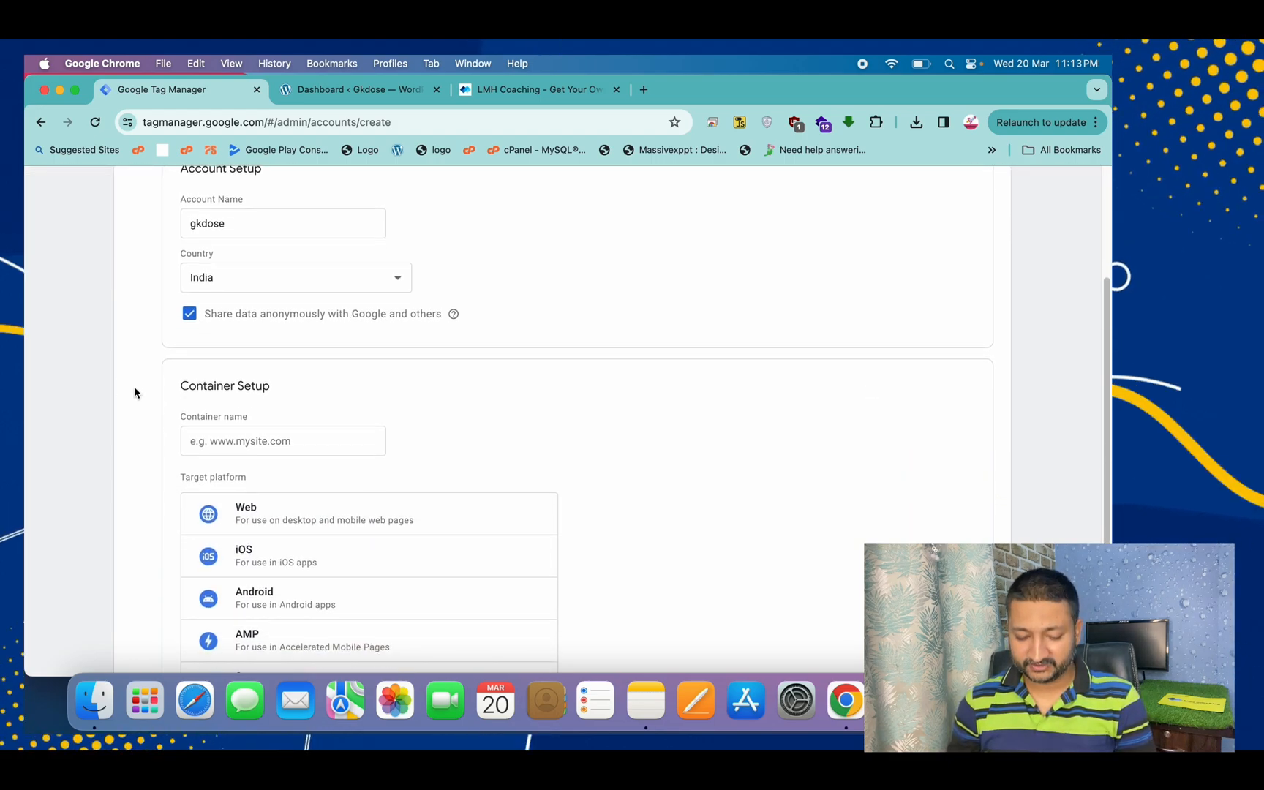
# Step: Name the container gkdose.in and set its target platform to Web
pyautogui.click(246, 351)
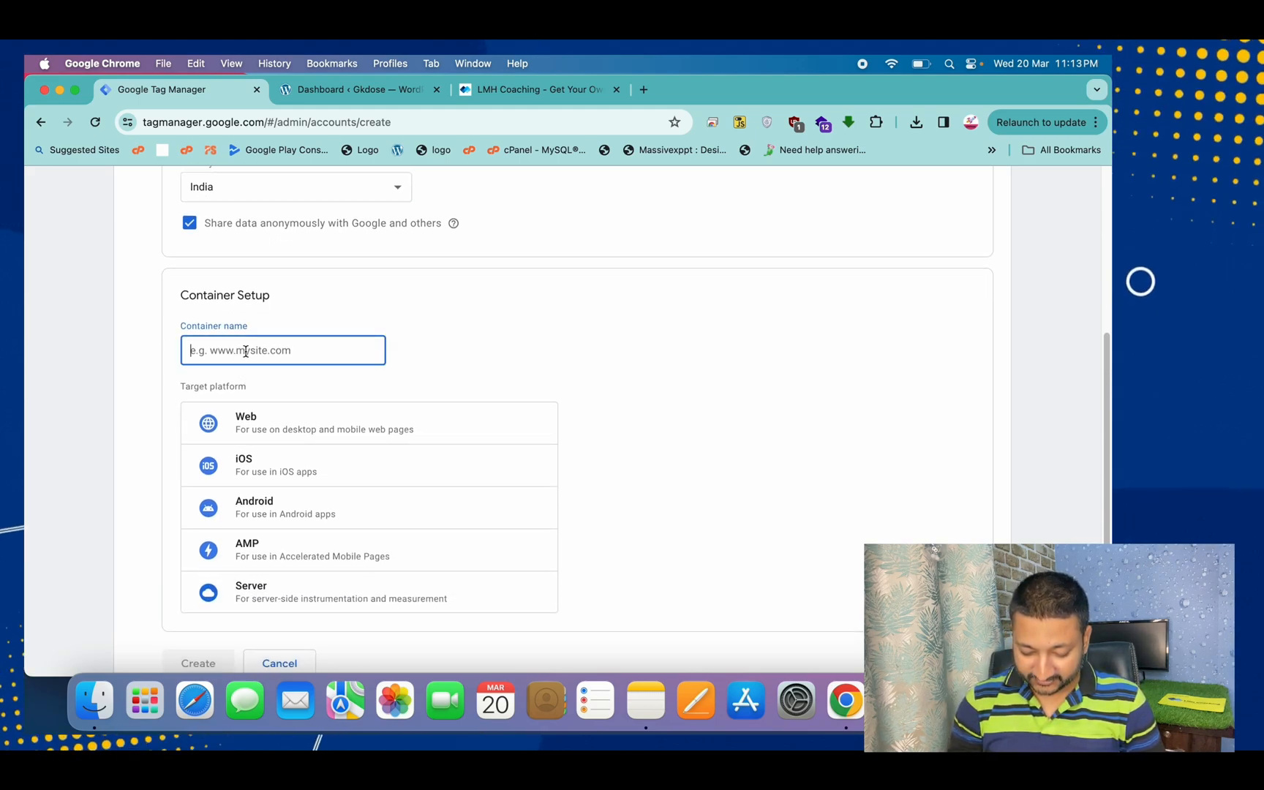
pyautogui.write('gkdose')
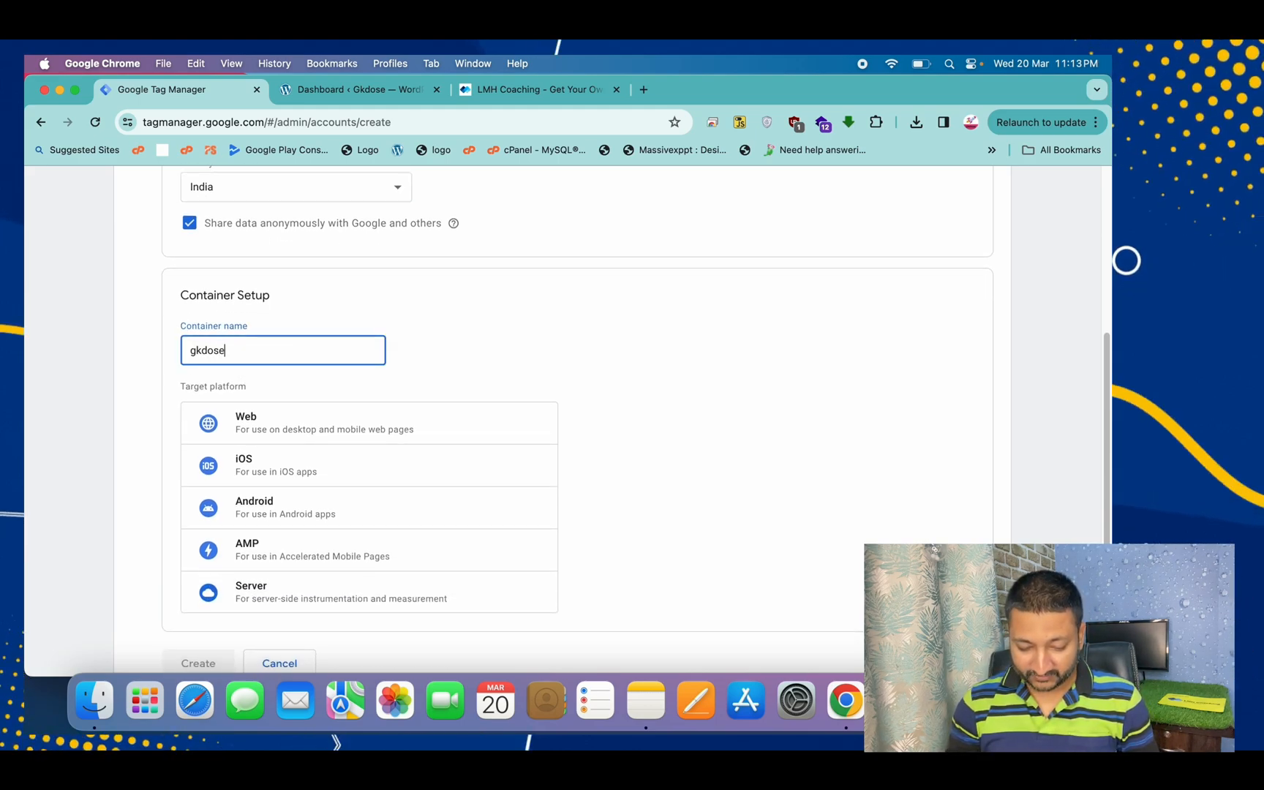
pyautogui.write('.inm')
pyautogui.press('BackSpace')
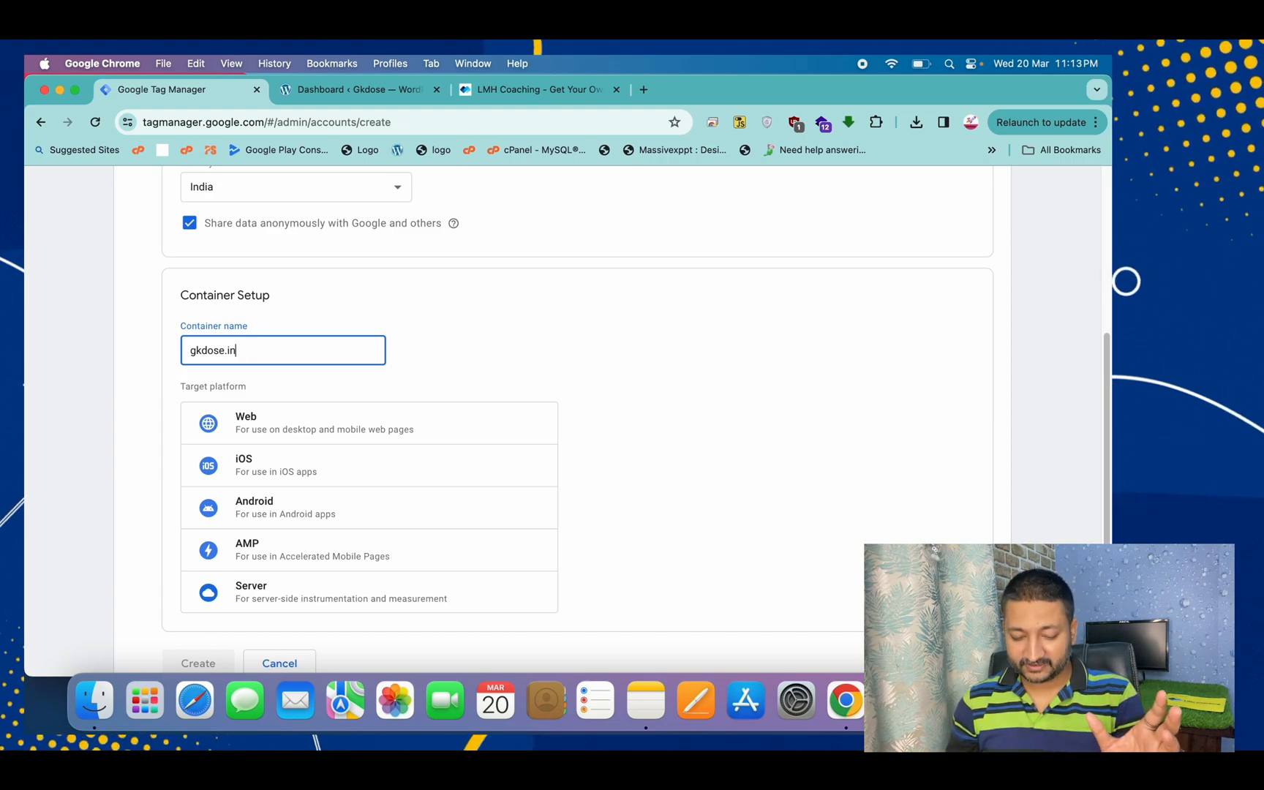
pyautogui.click(239, 420)
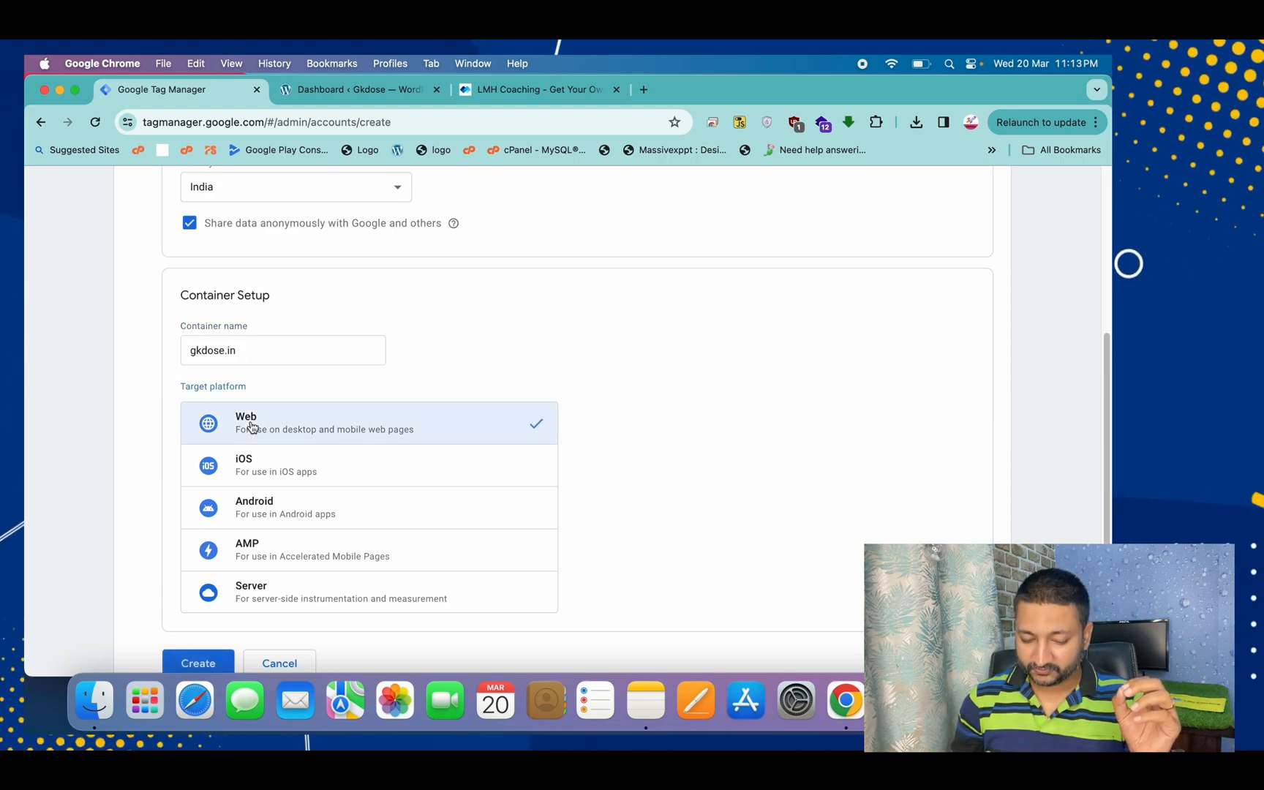
# Step: Create the account with its container and accept the Google Tag Manager Terms of Service Agreement
pyautogui.scroll(-1, 109, 426)
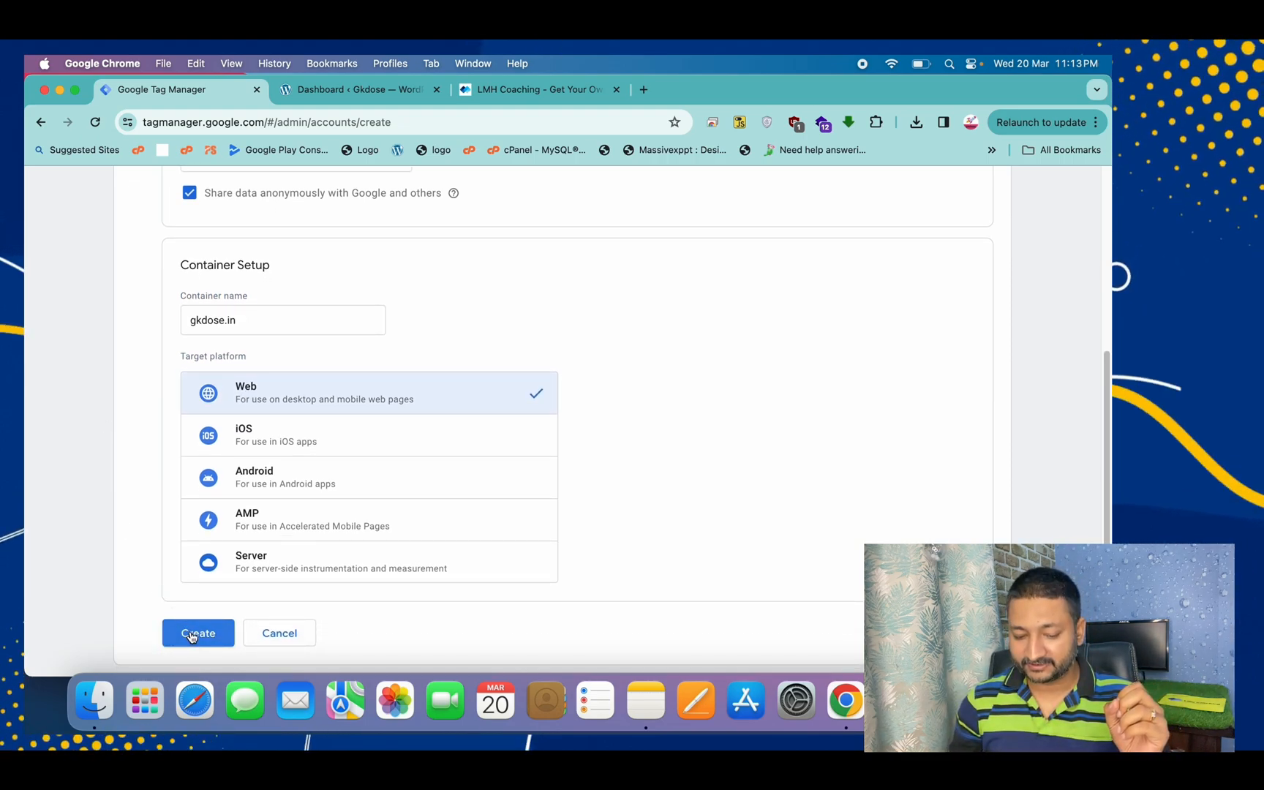
pyautogui.click(192, 633)
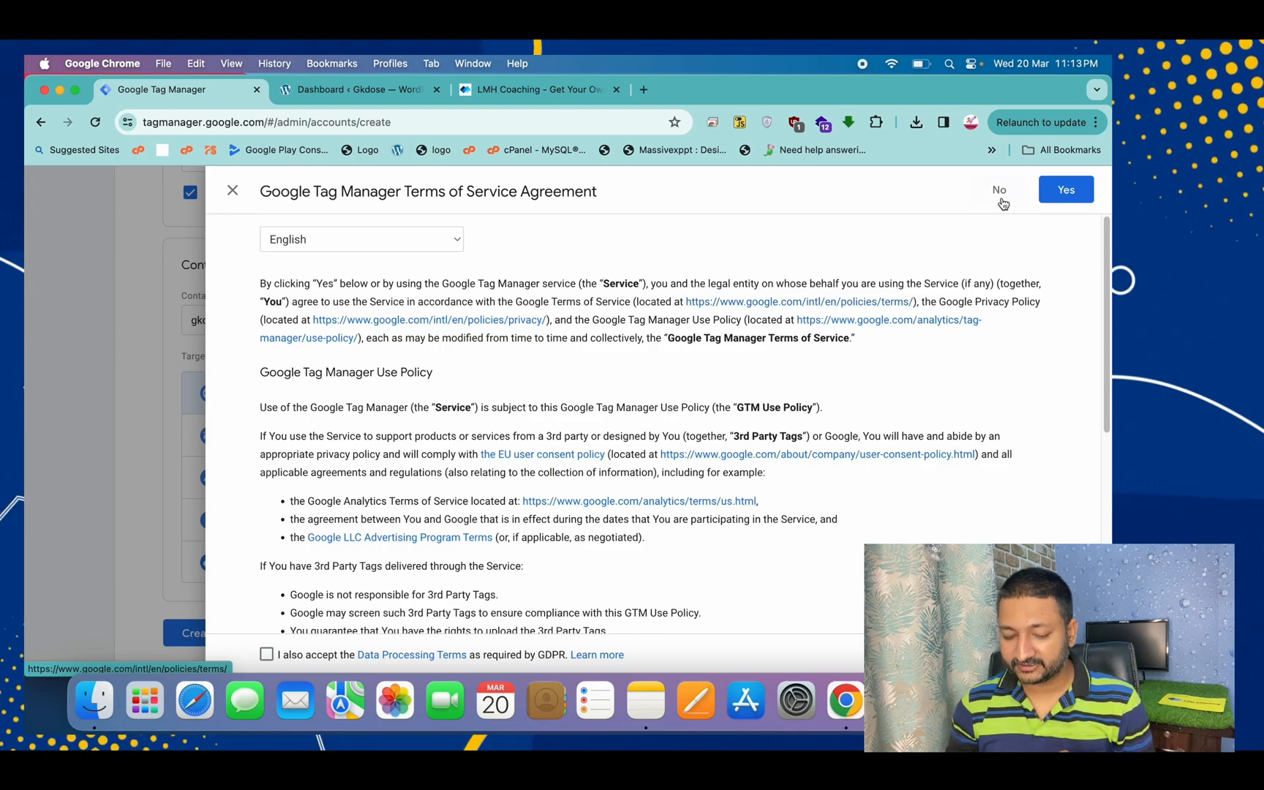
pyautogui.click(1054, 195)
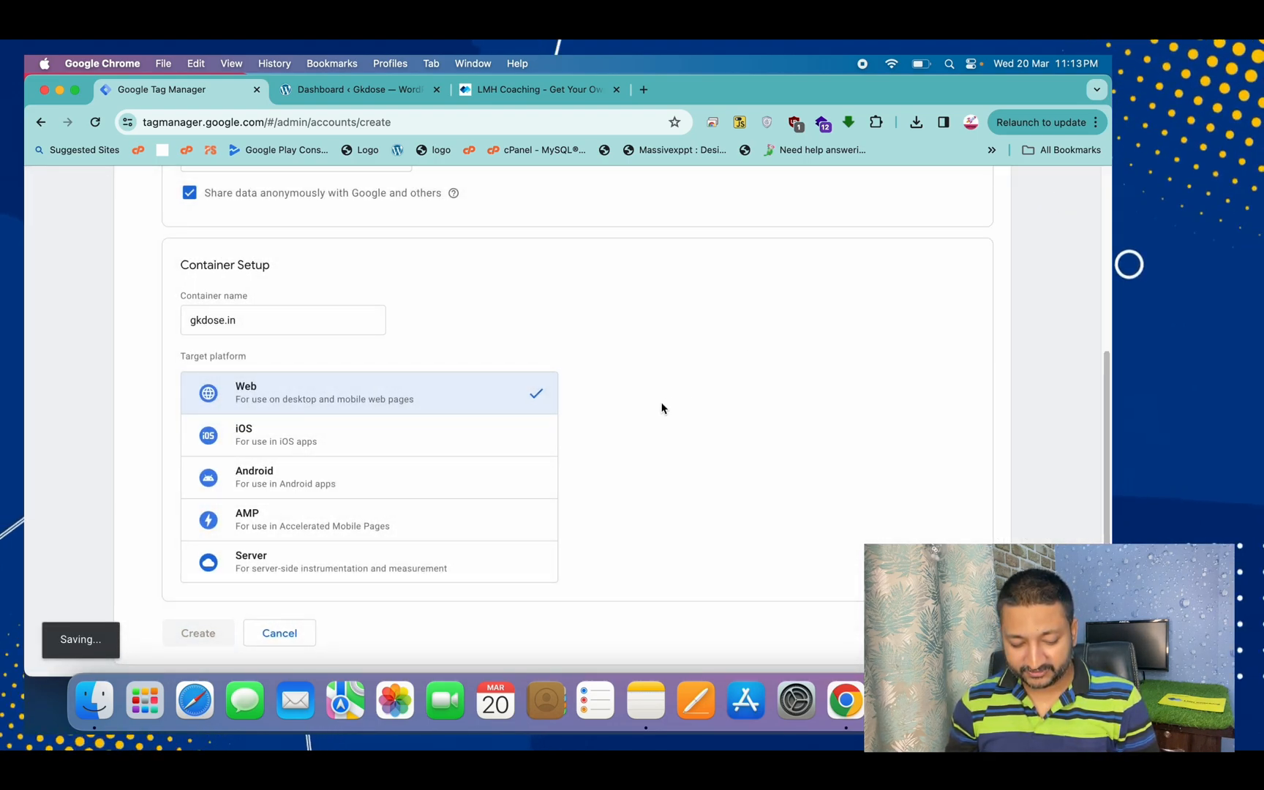
pyautogui.moveTo(63, 646); pyautogui.dragTo(160, 465)
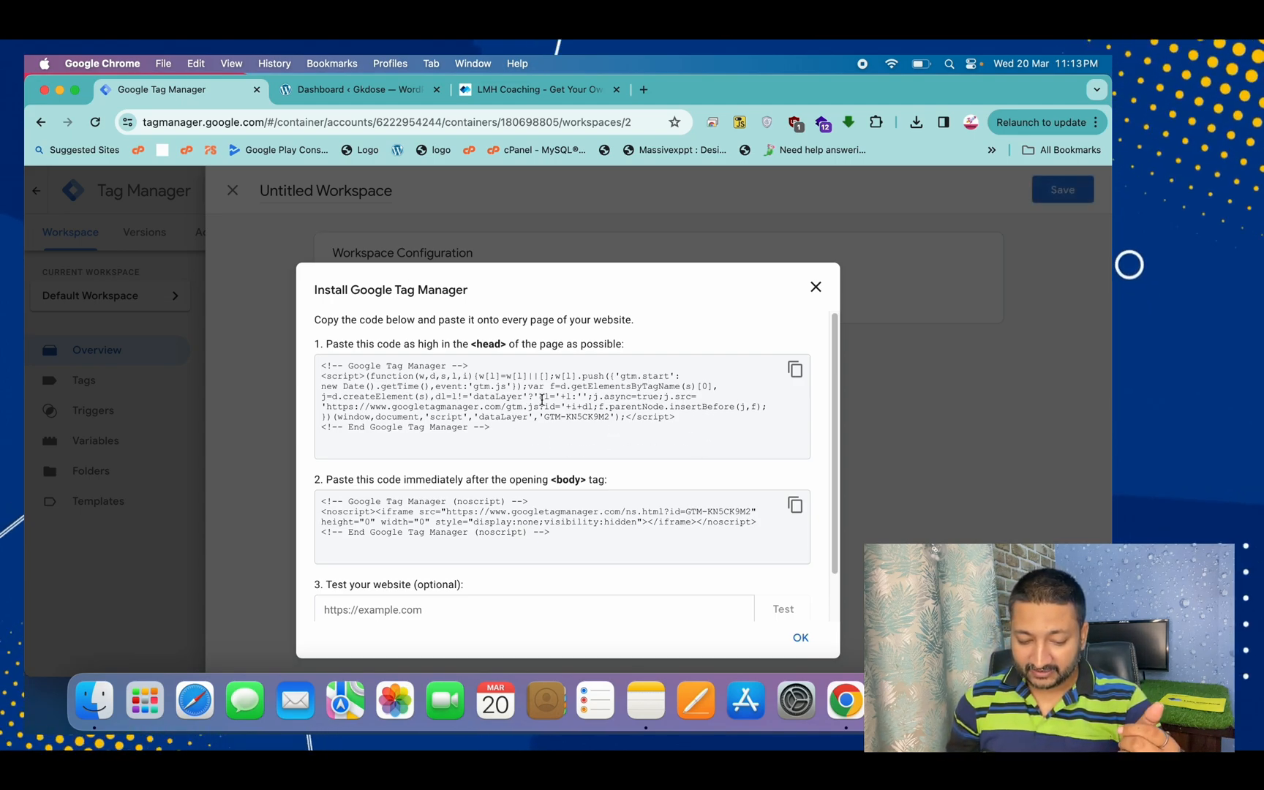
# Step: Copy the Google Tag Manager script intended for the <head> of the page
pyautogui.moveTo(328, 354); pyautogui.dragTo(480, 344)
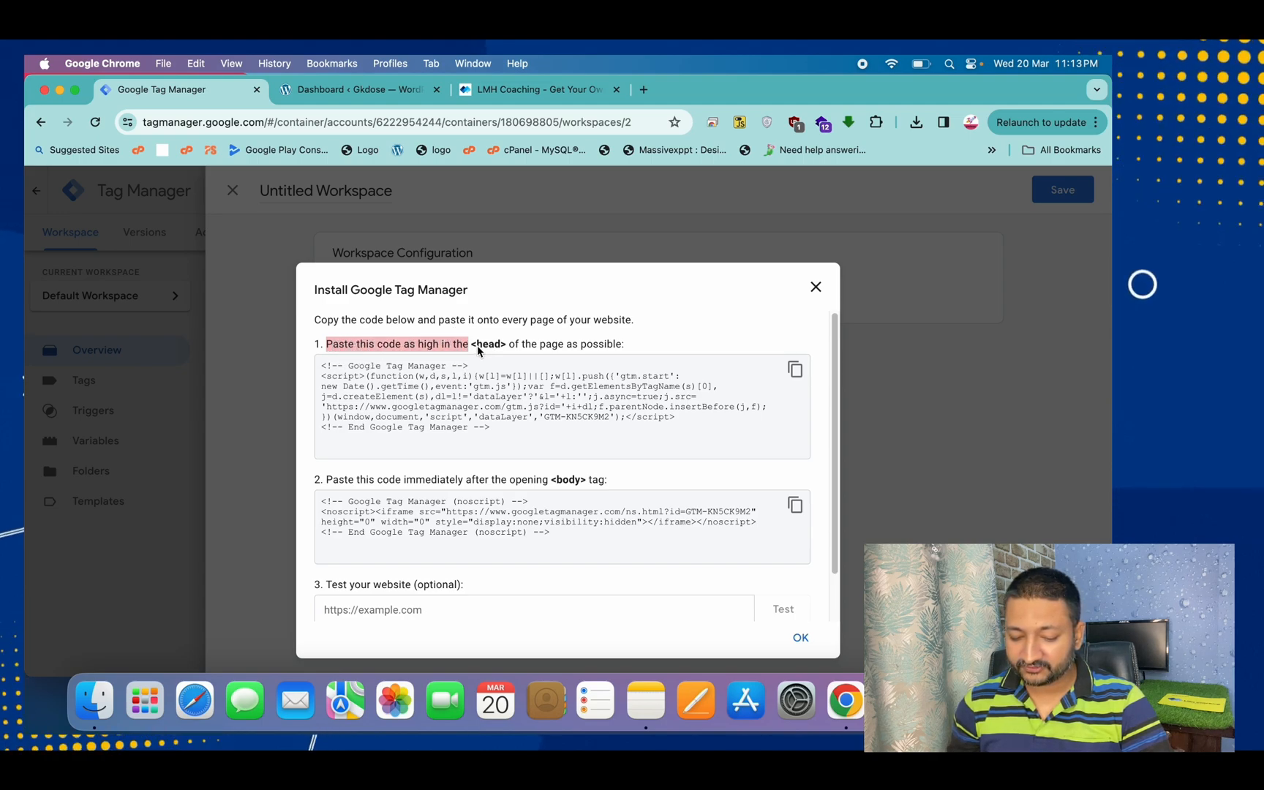
pyautogui.doubleClick(488, 344)
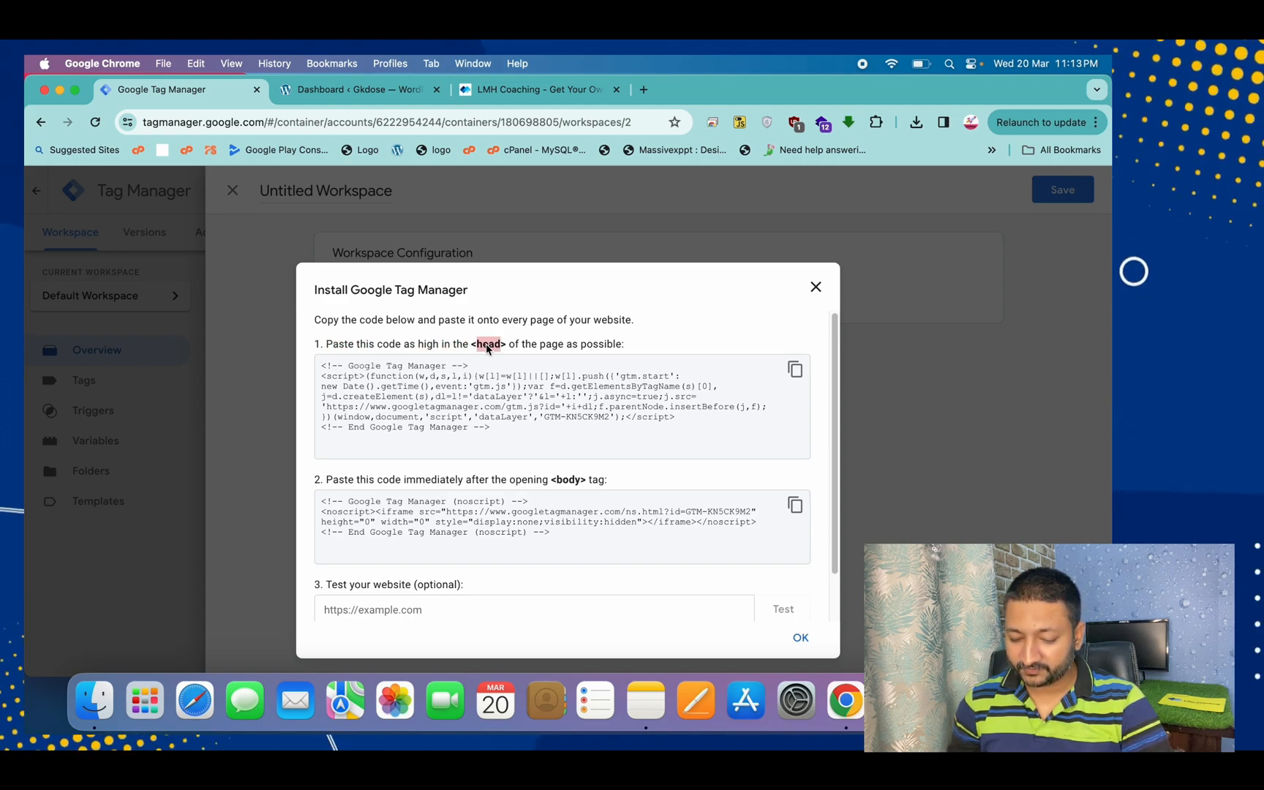
pyautogui.click(796, 370)
# Step: Switch to the Gkdose WordPress dashboard and open the Astra theme's header.php in the Theme File Editor
pyautogui.click(352, 89)
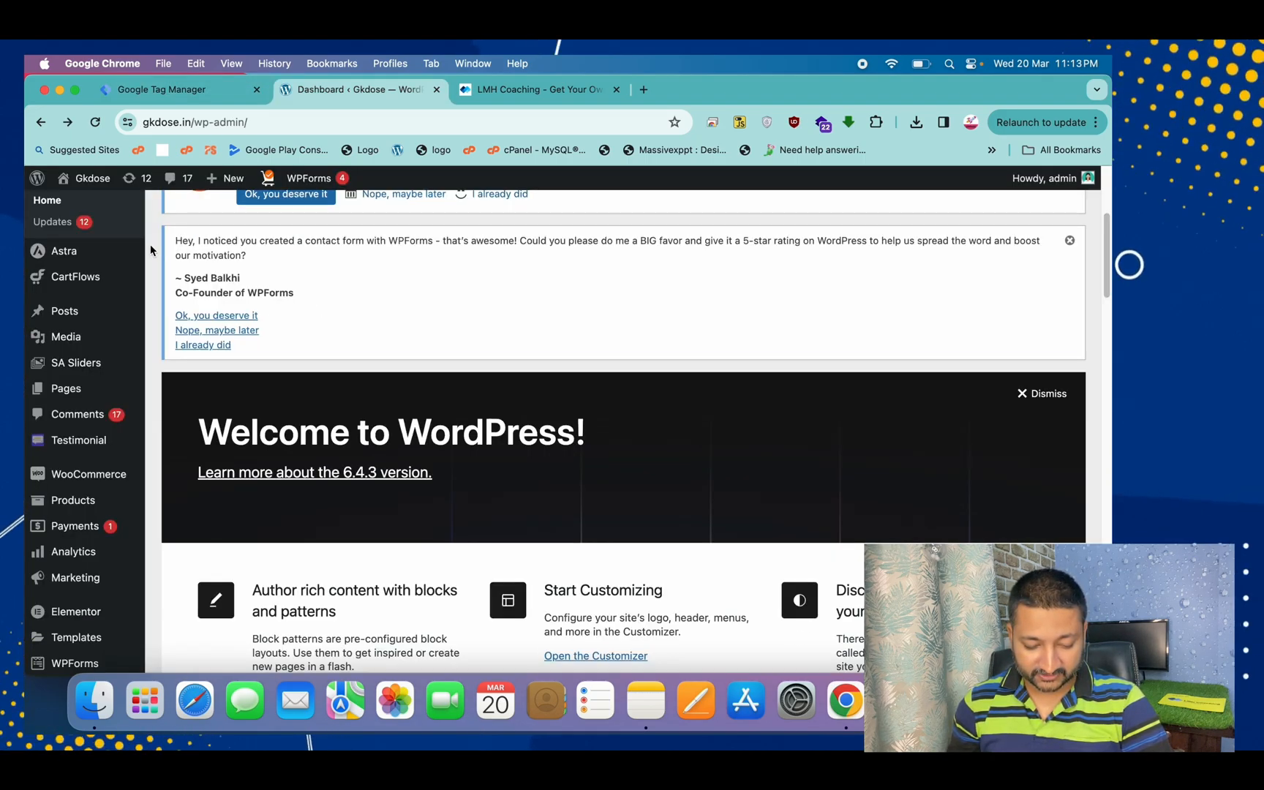
pyautogui.scroll(-6, 151, 251)
pyautogui.moveTo(81, 486)
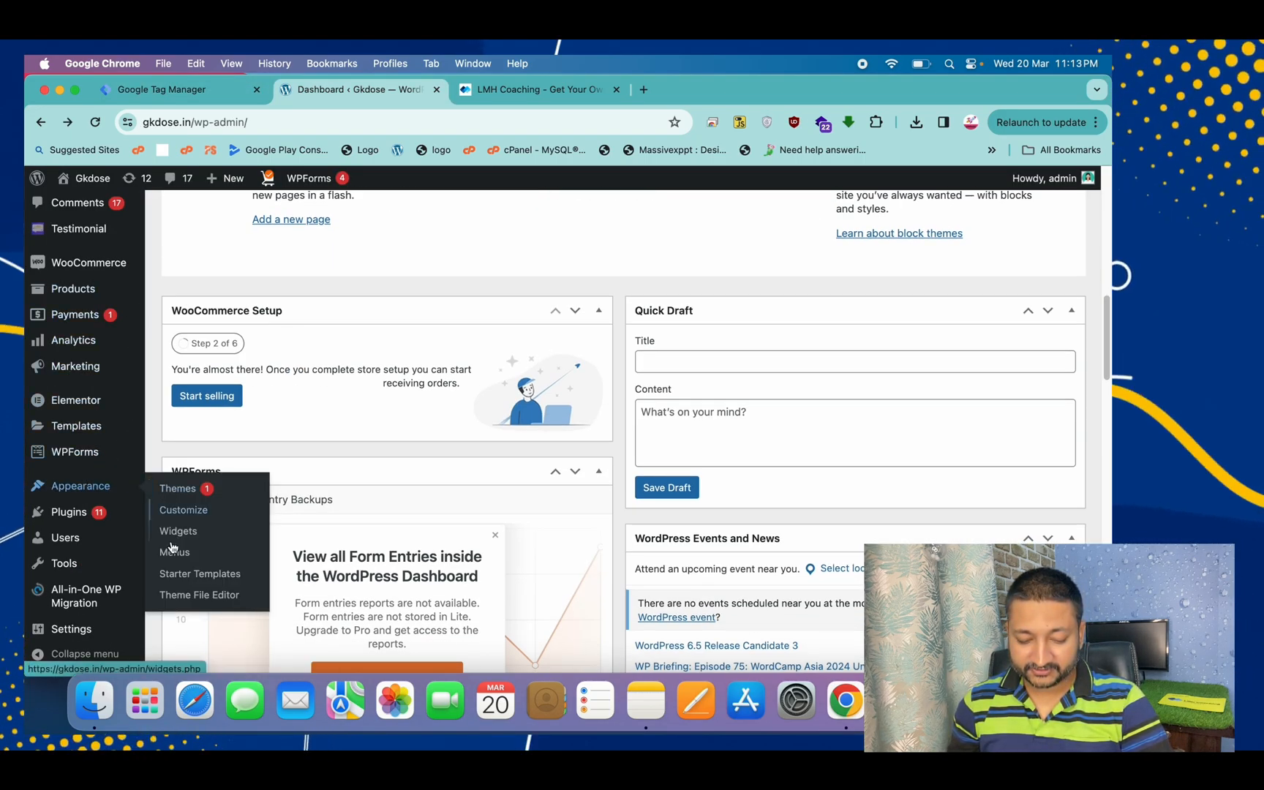
pyautogui.click(181, 595)
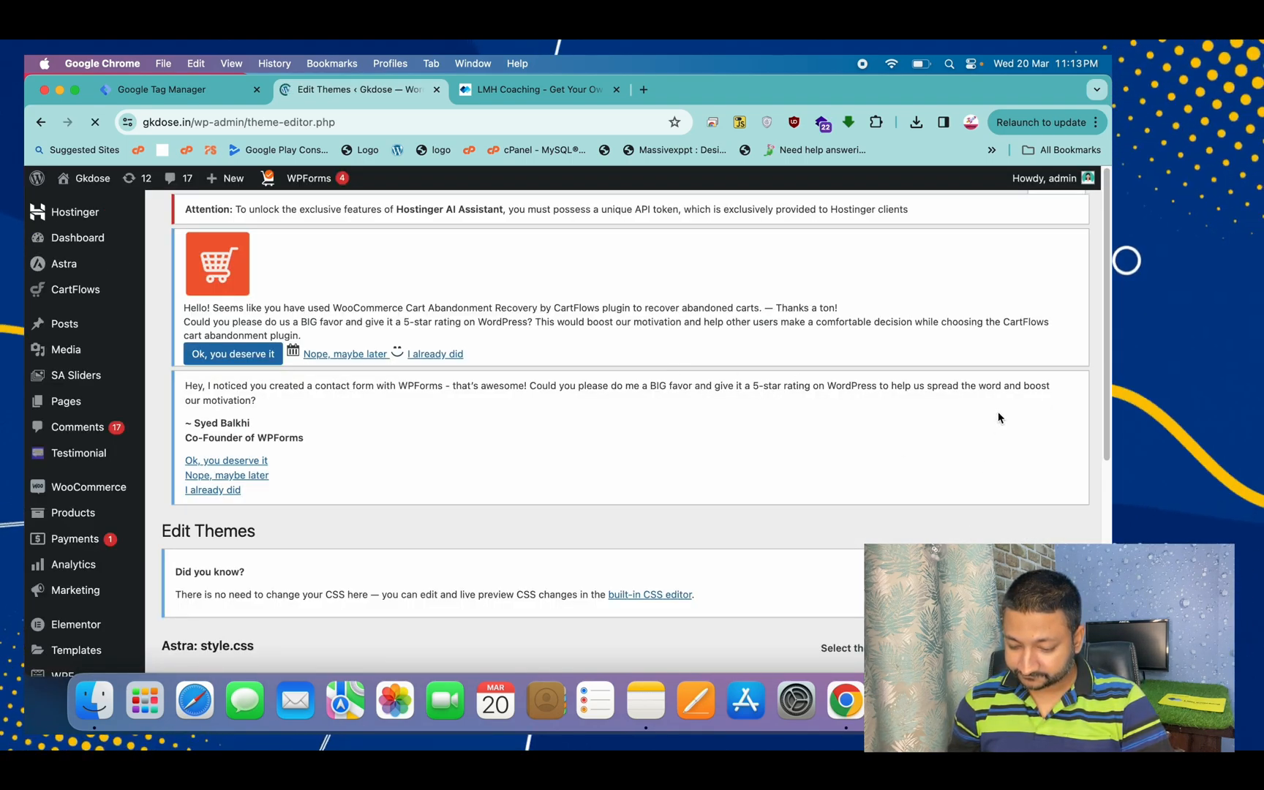
pyautogui.scroll(-6, 1083, 339)
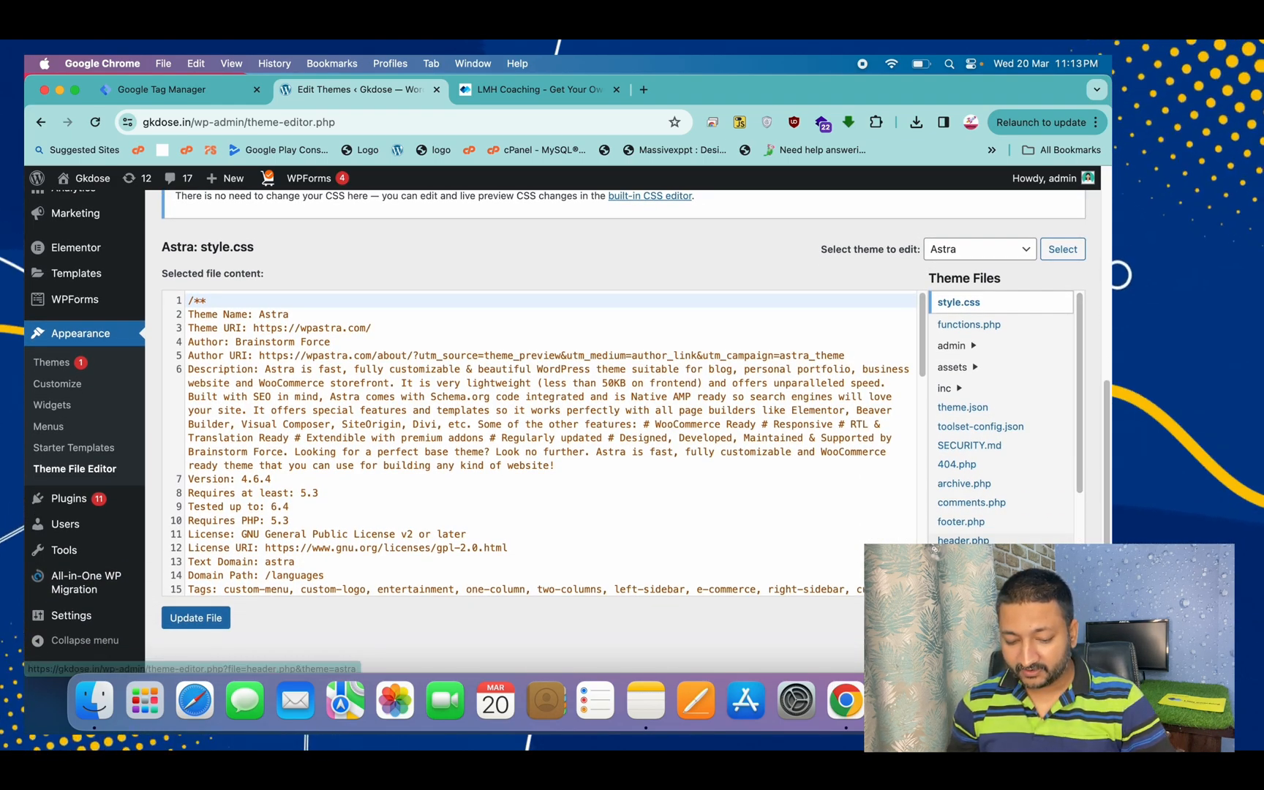
pyautogui.click(963, 542)
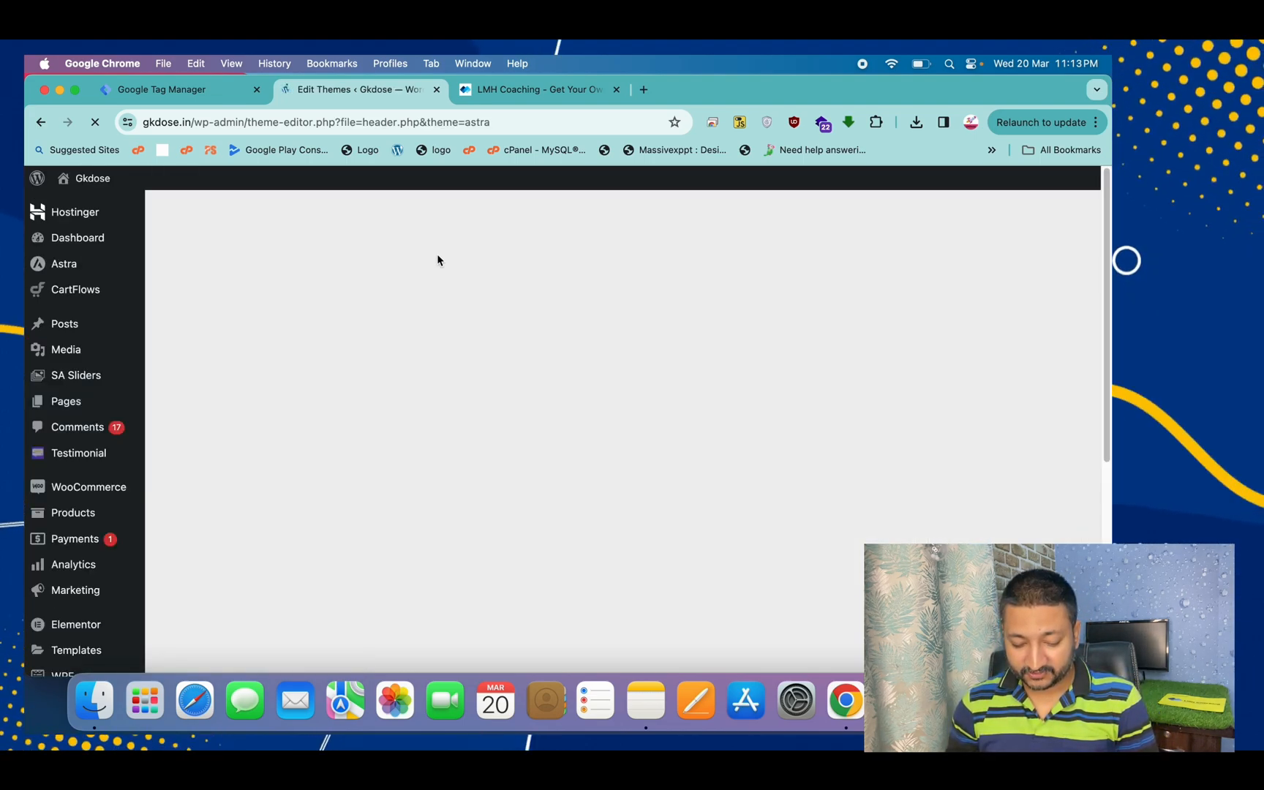
# Step: Paste the copied Google Tag Manager script on a new line directly after the opening <head> tag in header.php
pyautogui.scroll(-5, 437, 443)
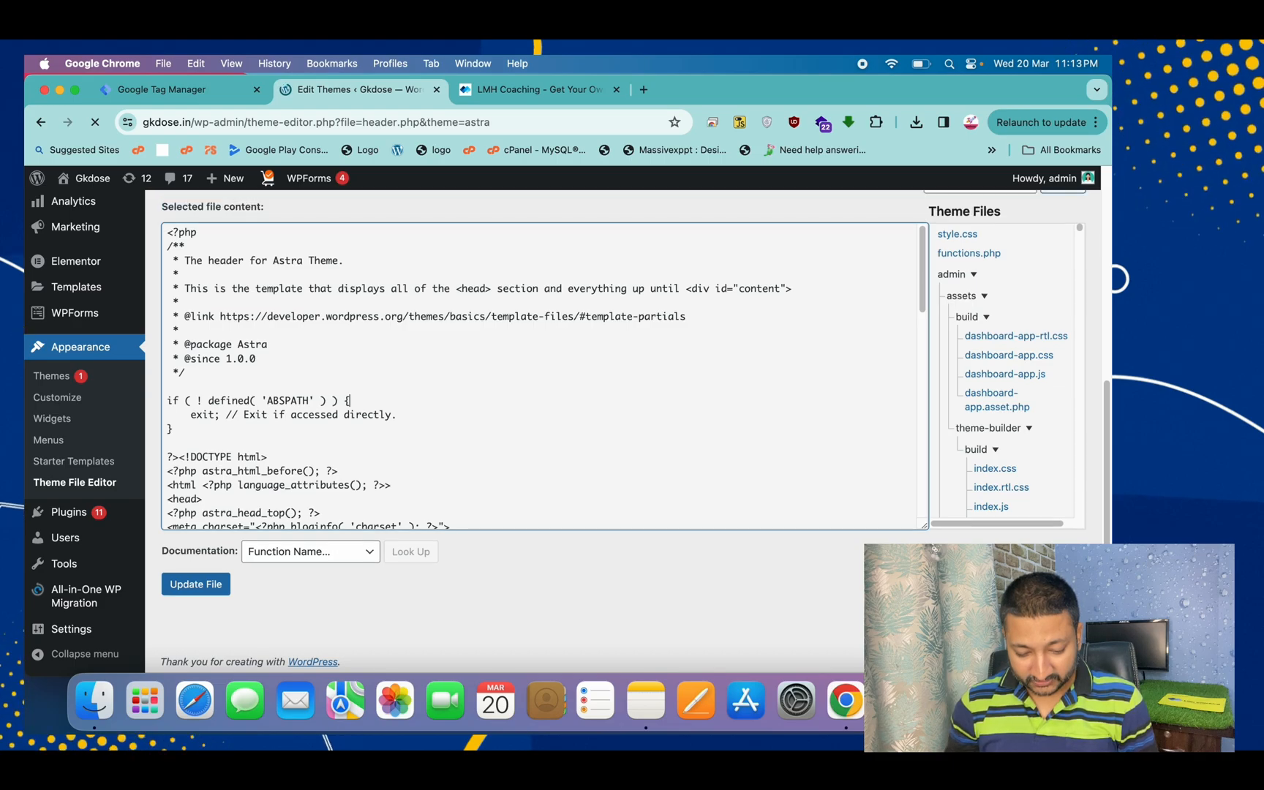
pyautogui.press('Down')
pyautogui.press('Down')
pyautogui.press('Down')
pyautogui.press('Down')
pyautogui.press('Down')
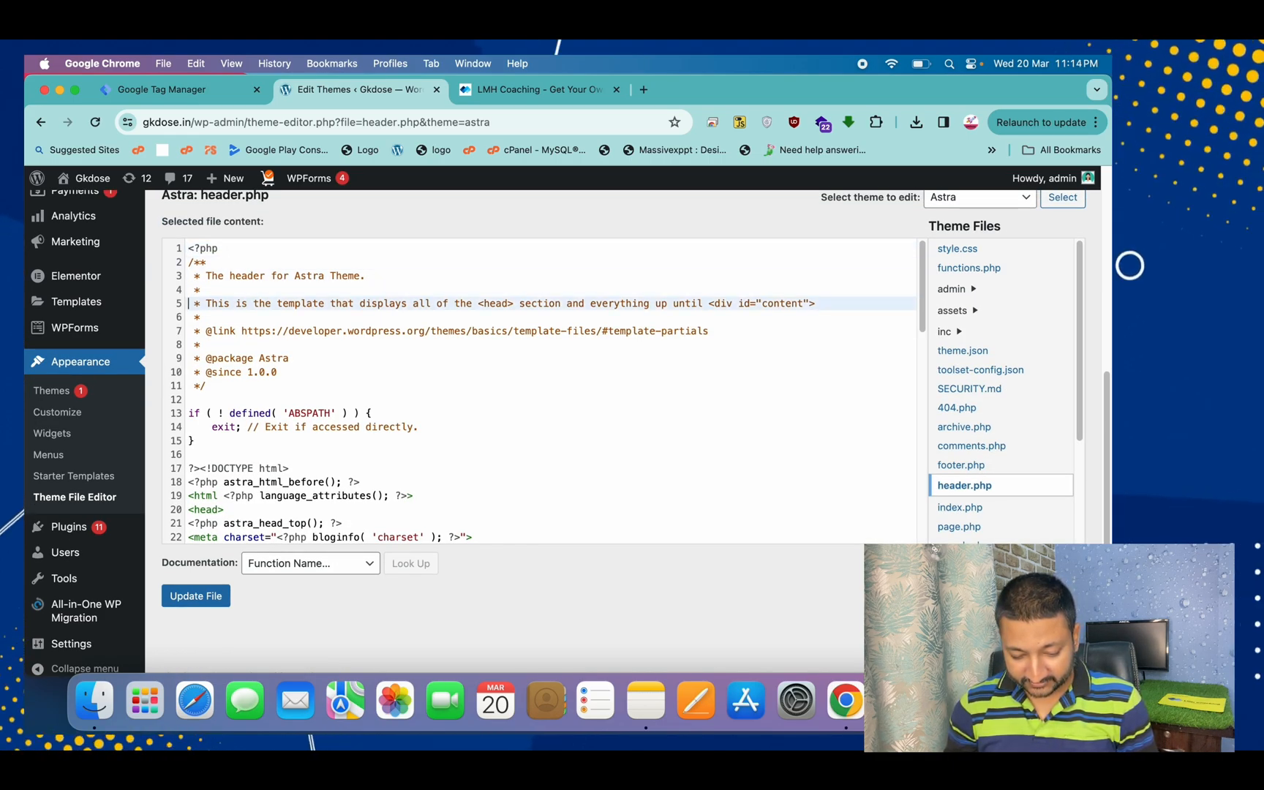
pyautogui.click(550, 443)
pyautogui.moveTo(550, 445); pyautogui.dragTo(533, 480)
pyautogui.click(466, 457)
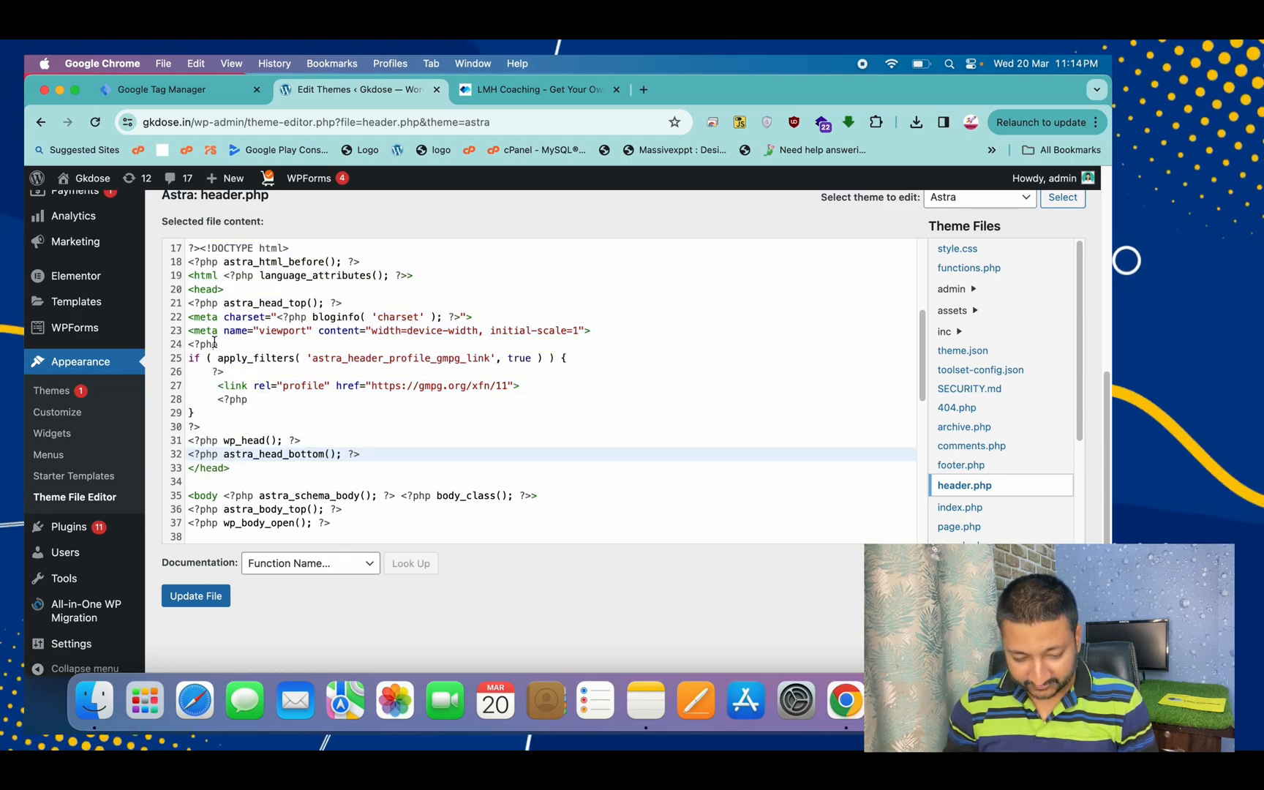
pyautogui.click(226, 291)
pyautogui.press('Return')
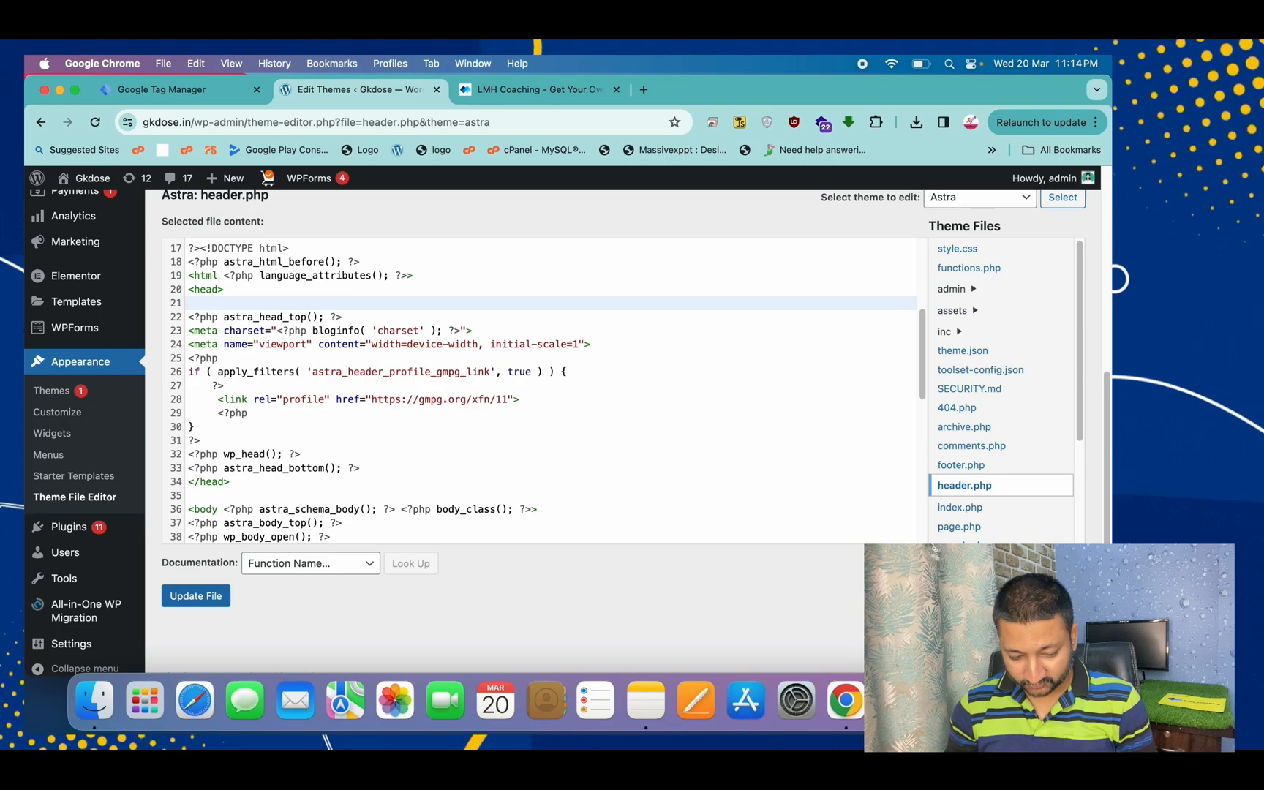
pyautogui.press('super+v')
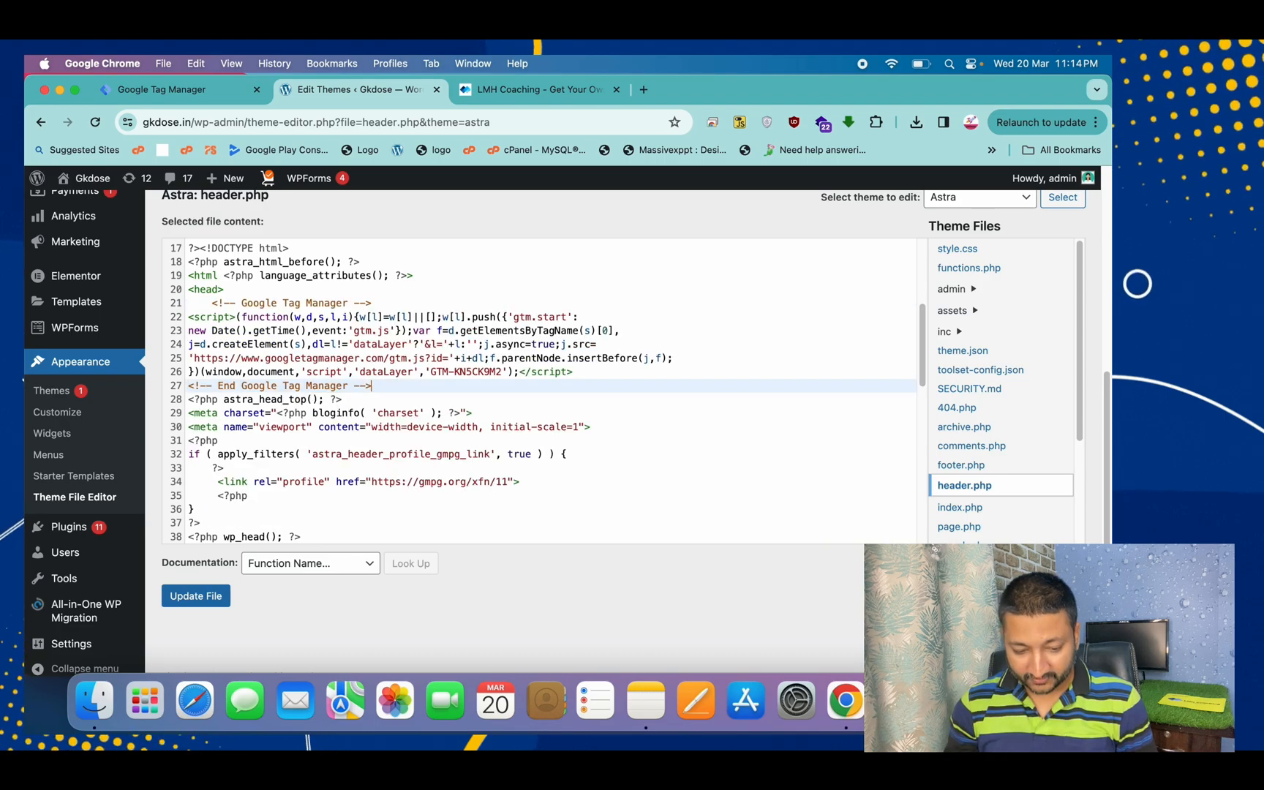
# Step: Switch to Google Tag Manager and copy the noscript snippet intended for the opening <body> tag
pyautogui.click(206, 93)
pyautogui.moveTo(556, 489); pyautogui.dragTo(574, 488)
pyautogui.click(792, 506)
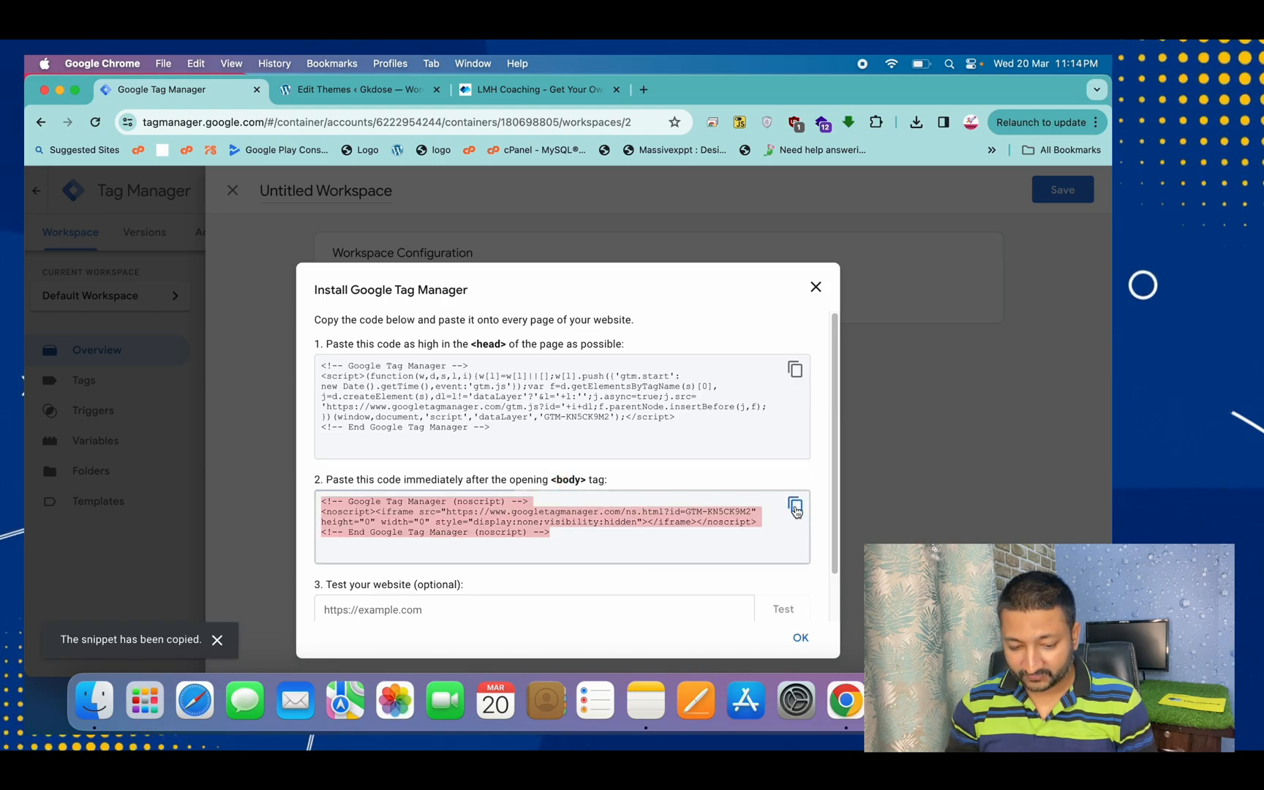
# Step: In WordPress, paste the noscript snippet below the wp_body_open line after the opening <body> tag in header.php and update the file
pyautogui.click(373, 88)
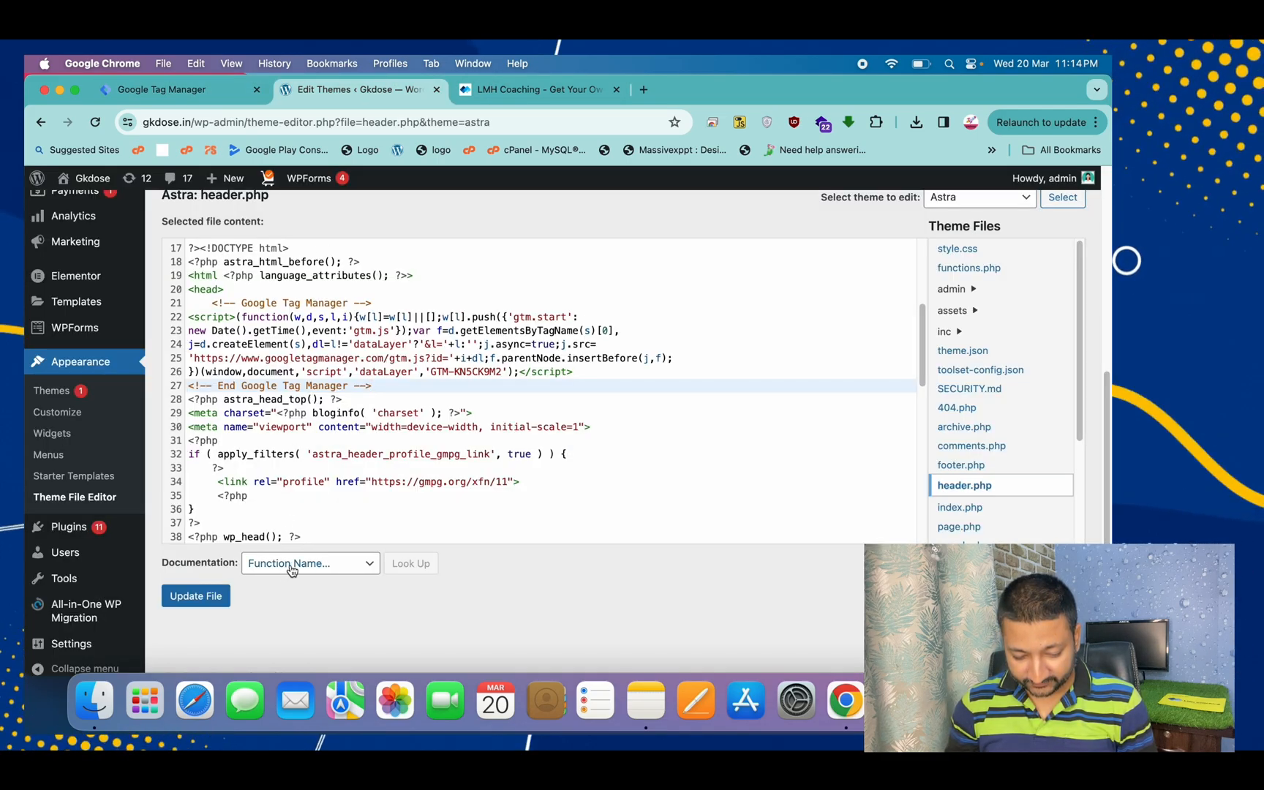
pyautogui.moveTo(415, 459)
pyautogui.mouseDown()
pyautogui.moveTo(395, 544)
pyautogui.moveTo(418, 451)
pyautogui.mouseUp()
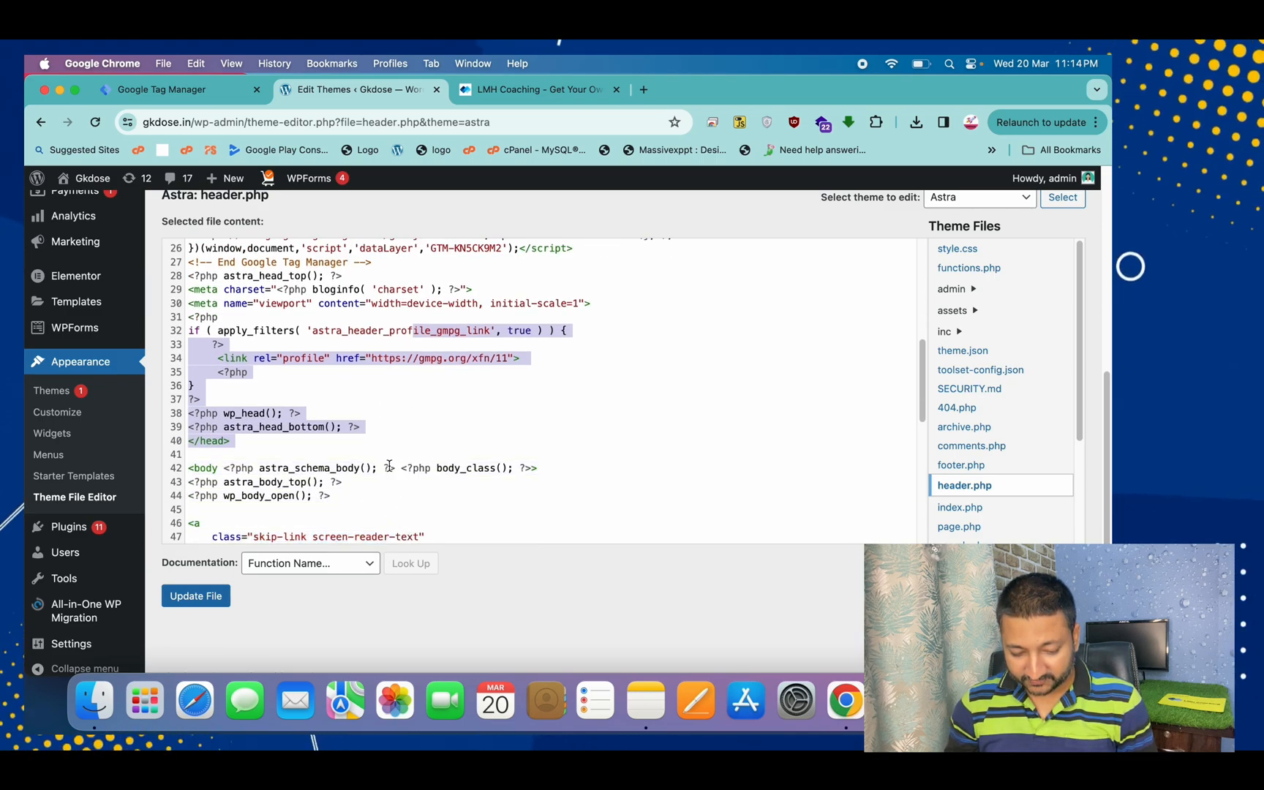
pyautogui.click(389, 468)
pyautogui.click(351, 507)
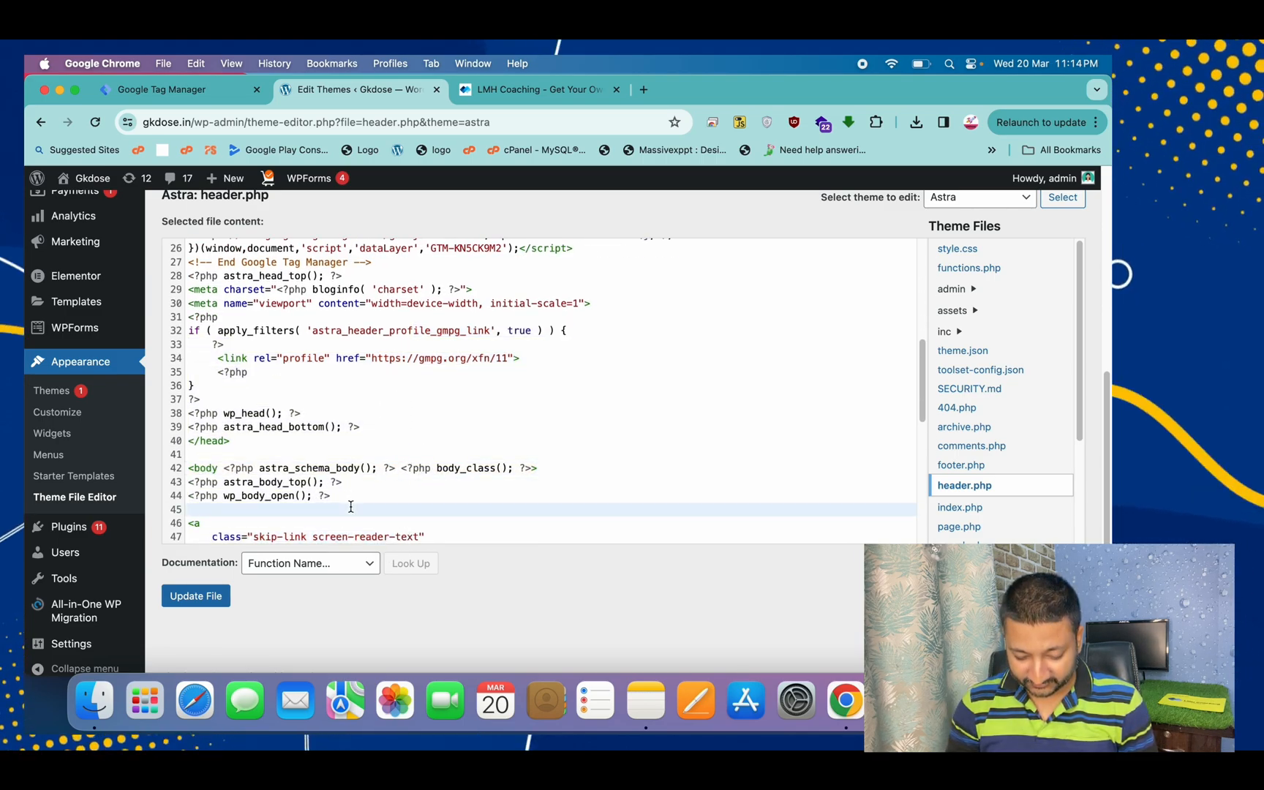
pyautogui.press('super+f')
pyautogui.write('body')
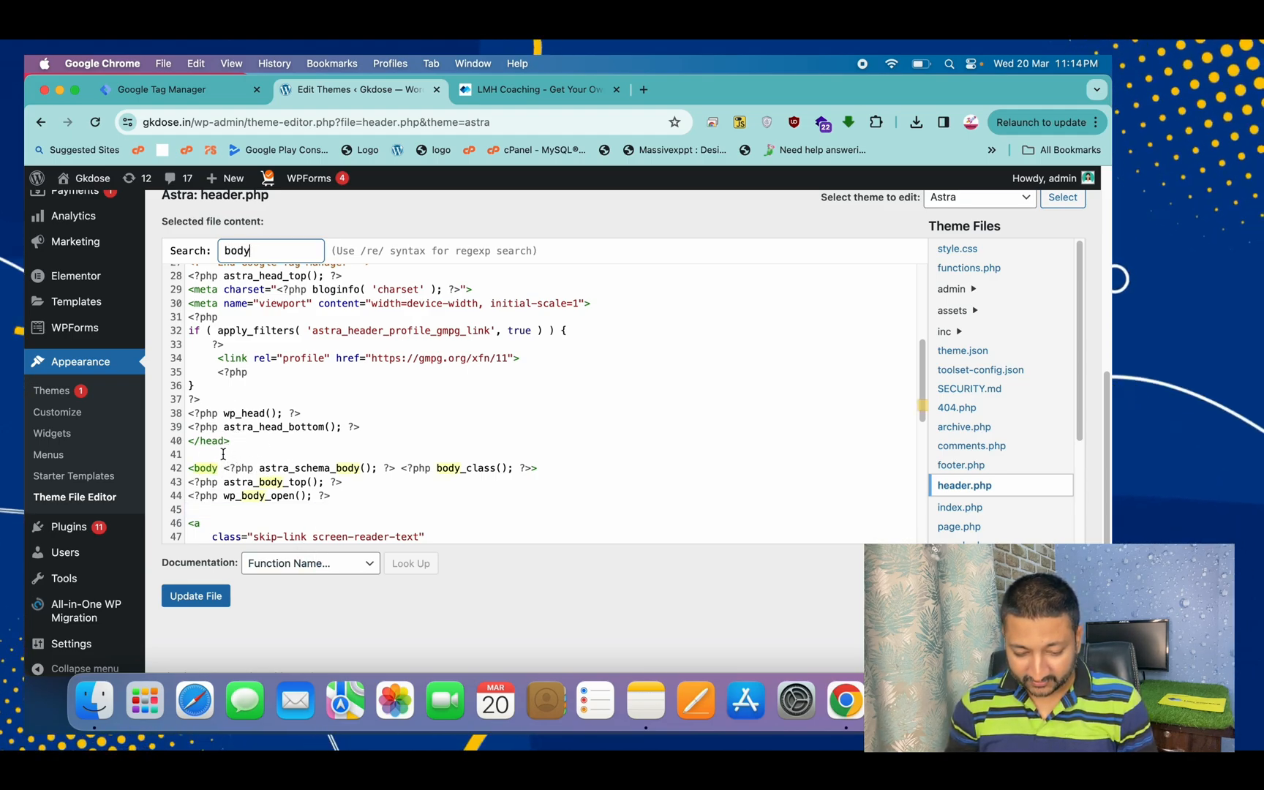
pyautogui.click(327, 510)
pyautogui.press('super+v')
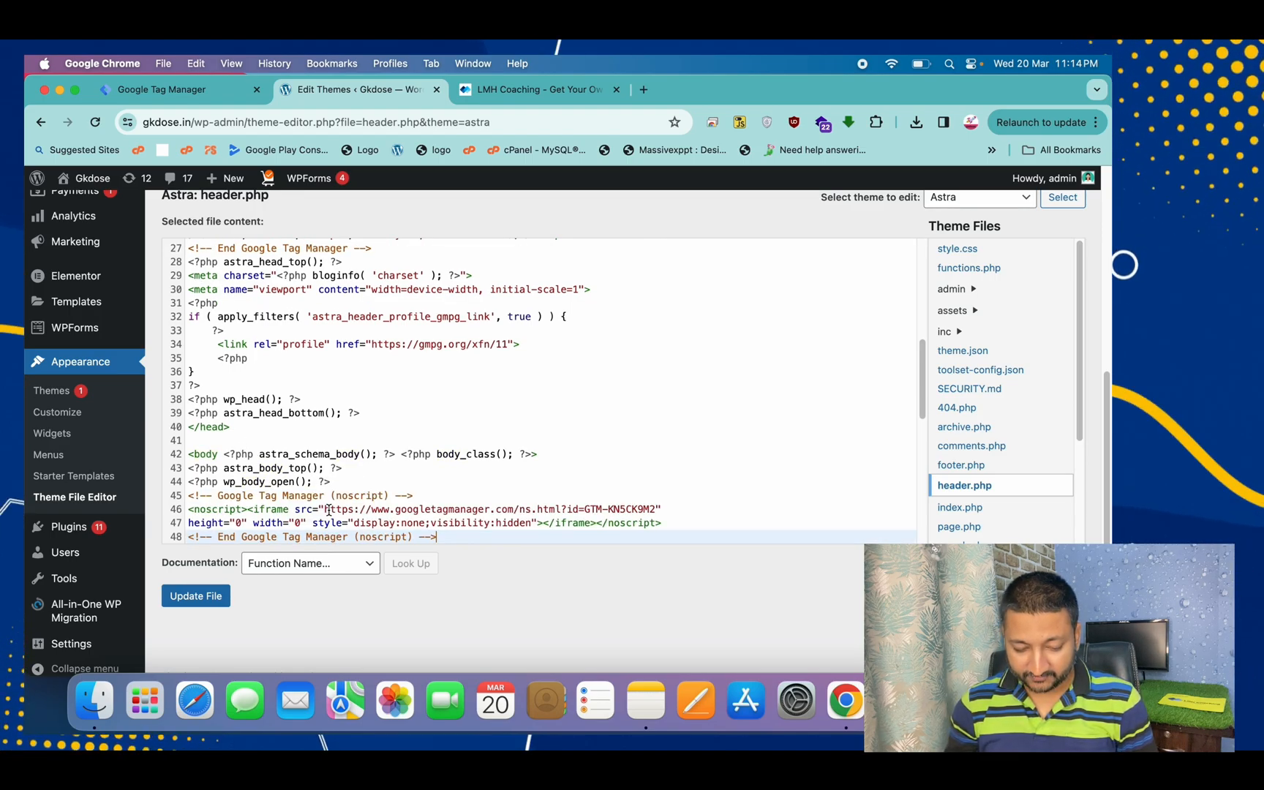
pyautogui.click(216, 597)
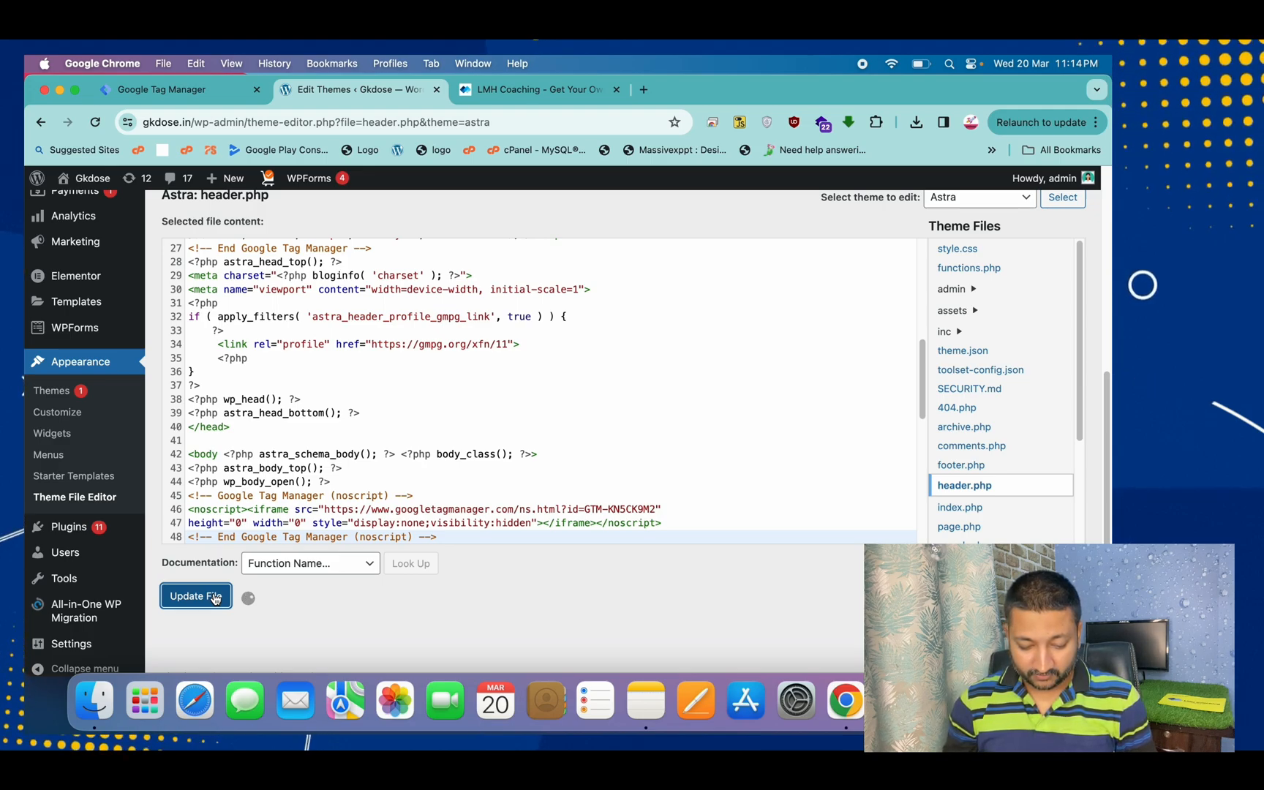
pyautogui.click(207, 92)
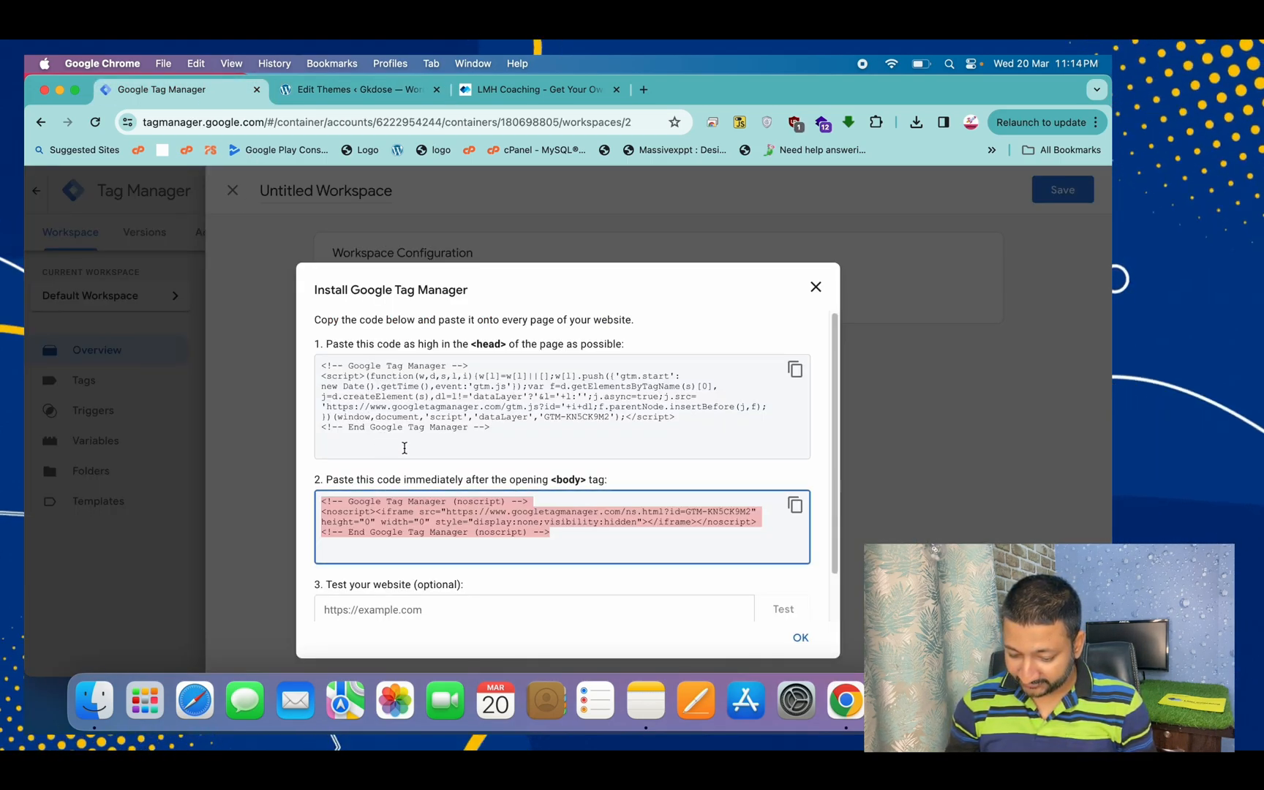
pyautogui.click(827, 588)
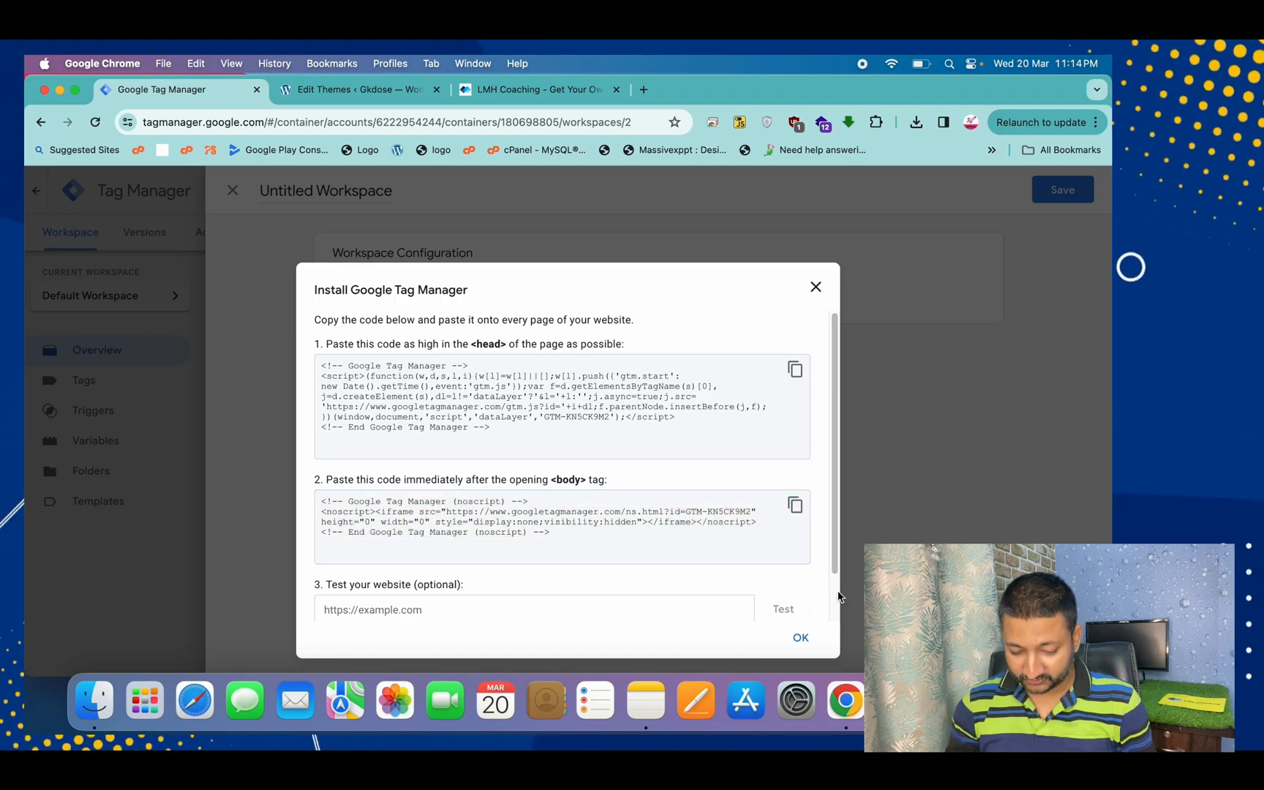
pyautogui.scroll(-2, 838, 596)
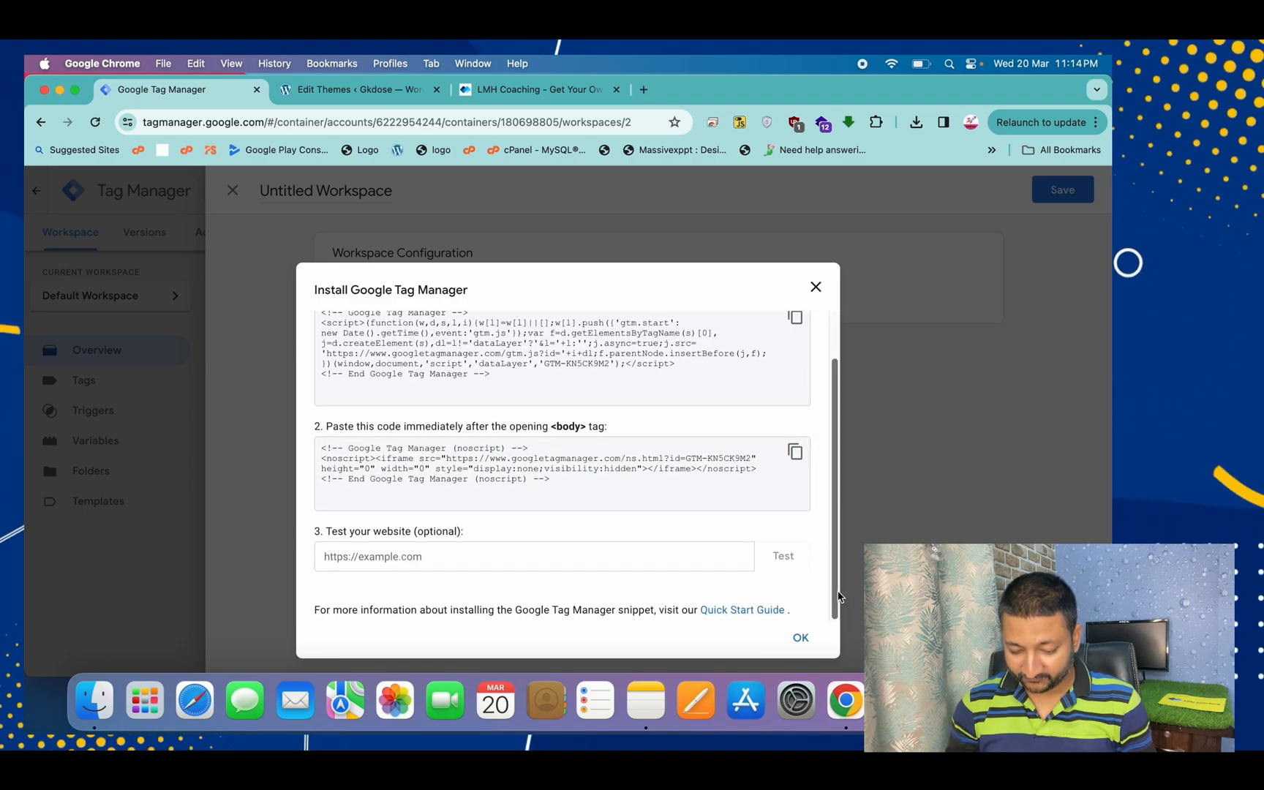
pyautogui.click(441, 559)
pyautogui.write('h')
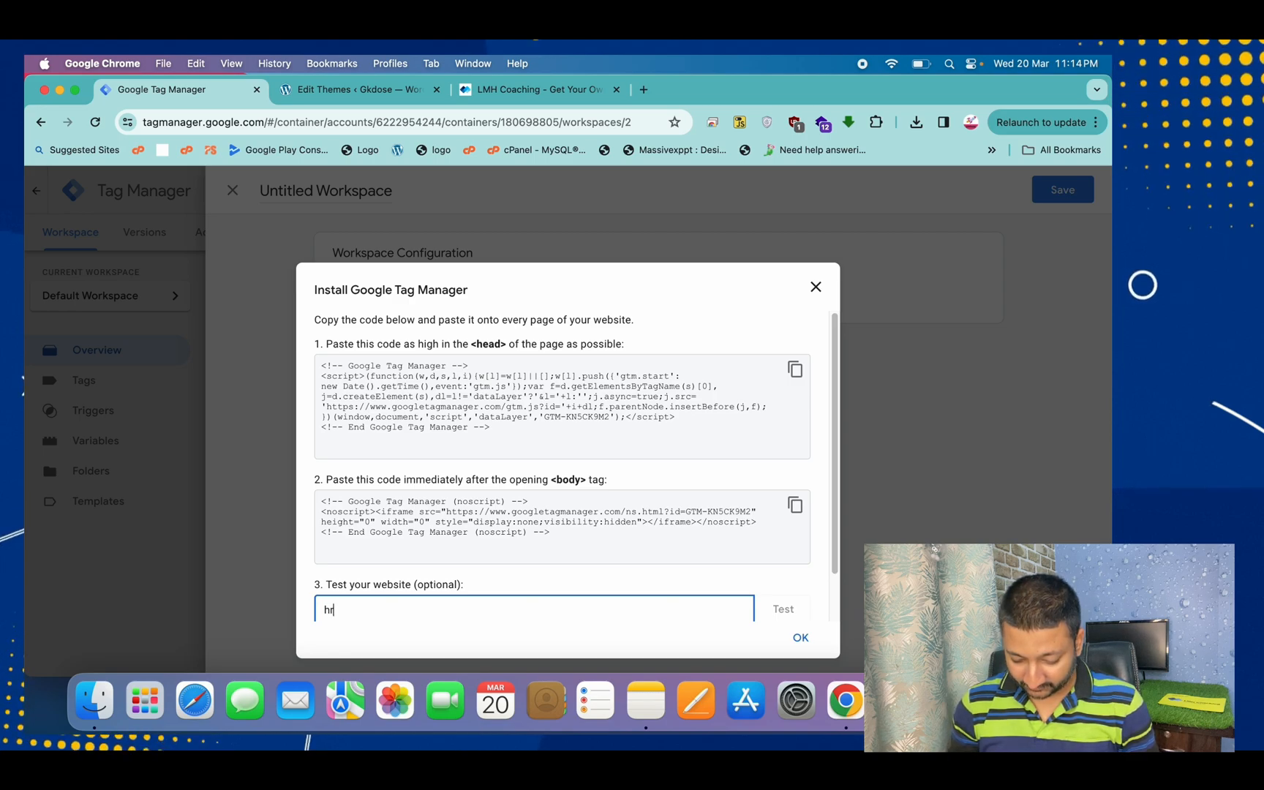
pyautogui.write('rrp')
pyautogui.press('BackSpace')
pyautogui.press('BackSpace')
pyautogui.press('BackSpace')
pyautogui.press('BackSpace')
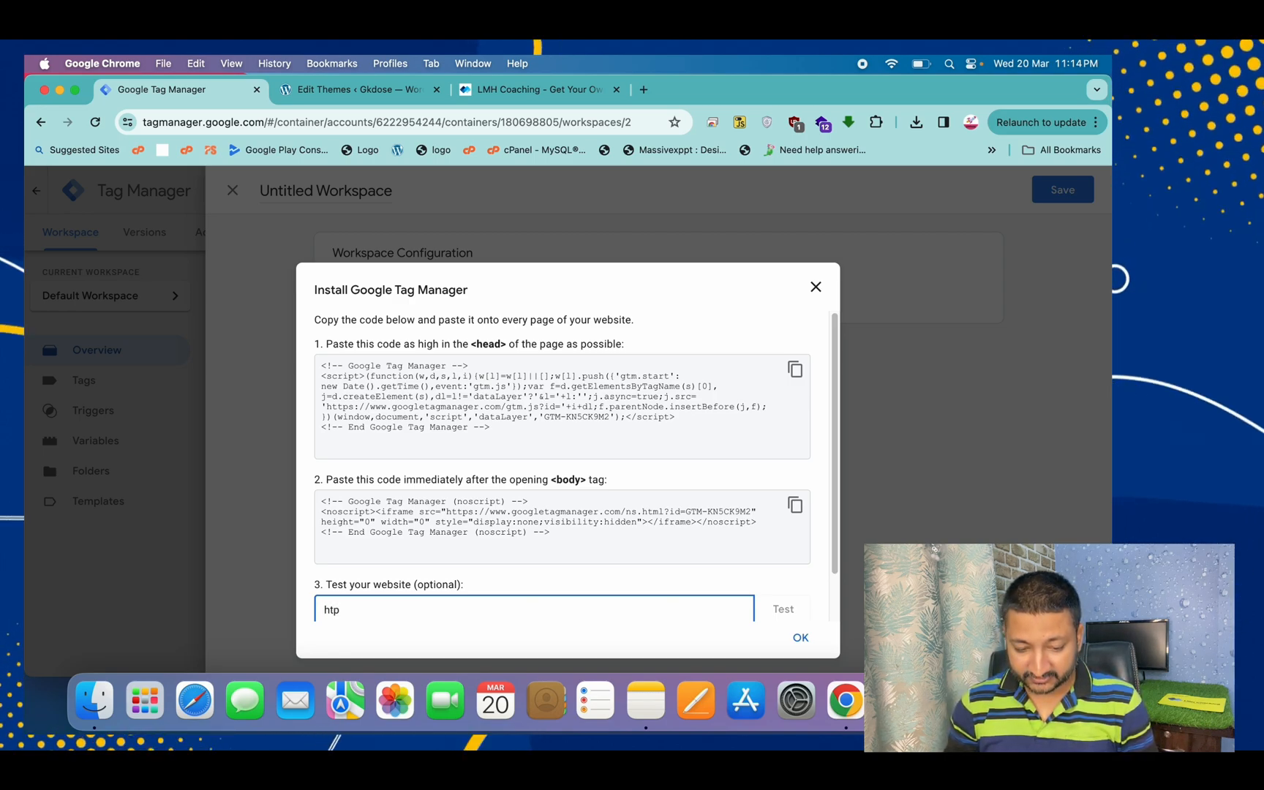
pyautogui.click(364, 94)
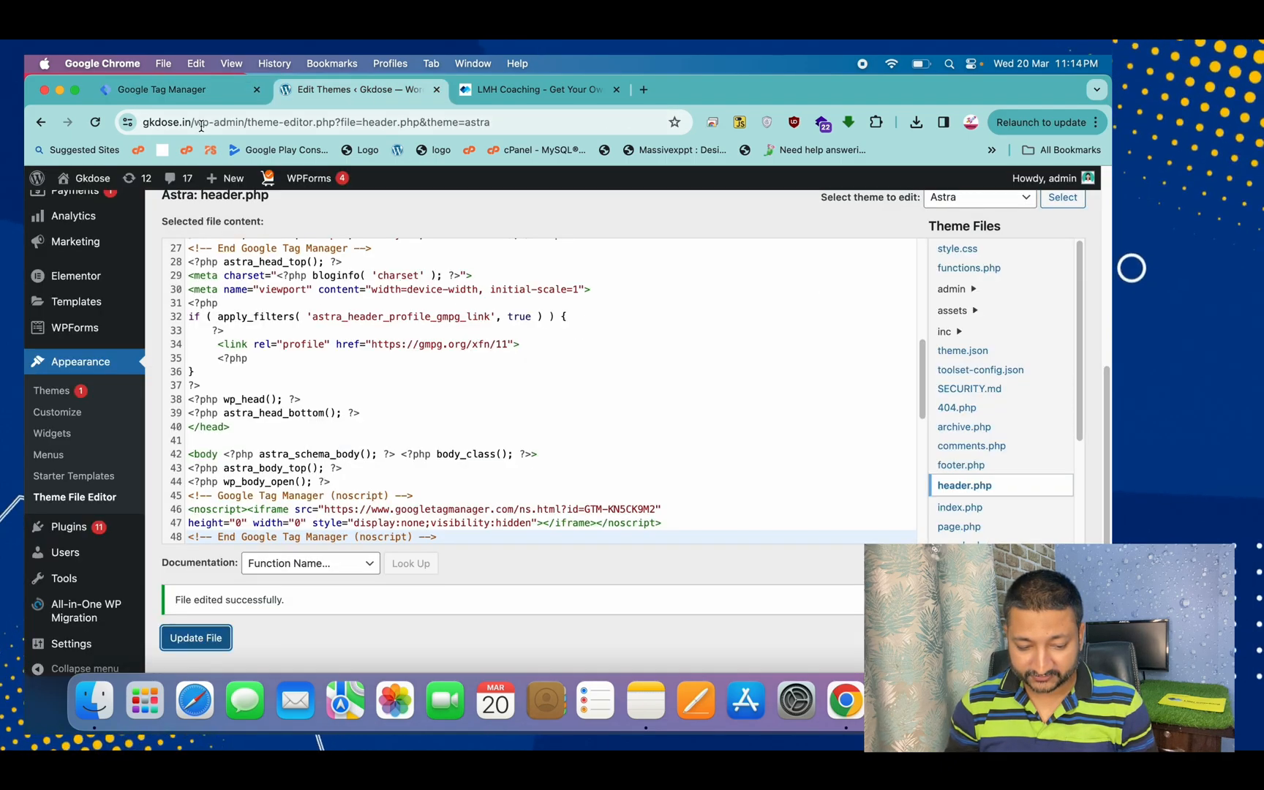
pyautogui.moveTo(103, 121); pyautogui.dragTo(109, 121)
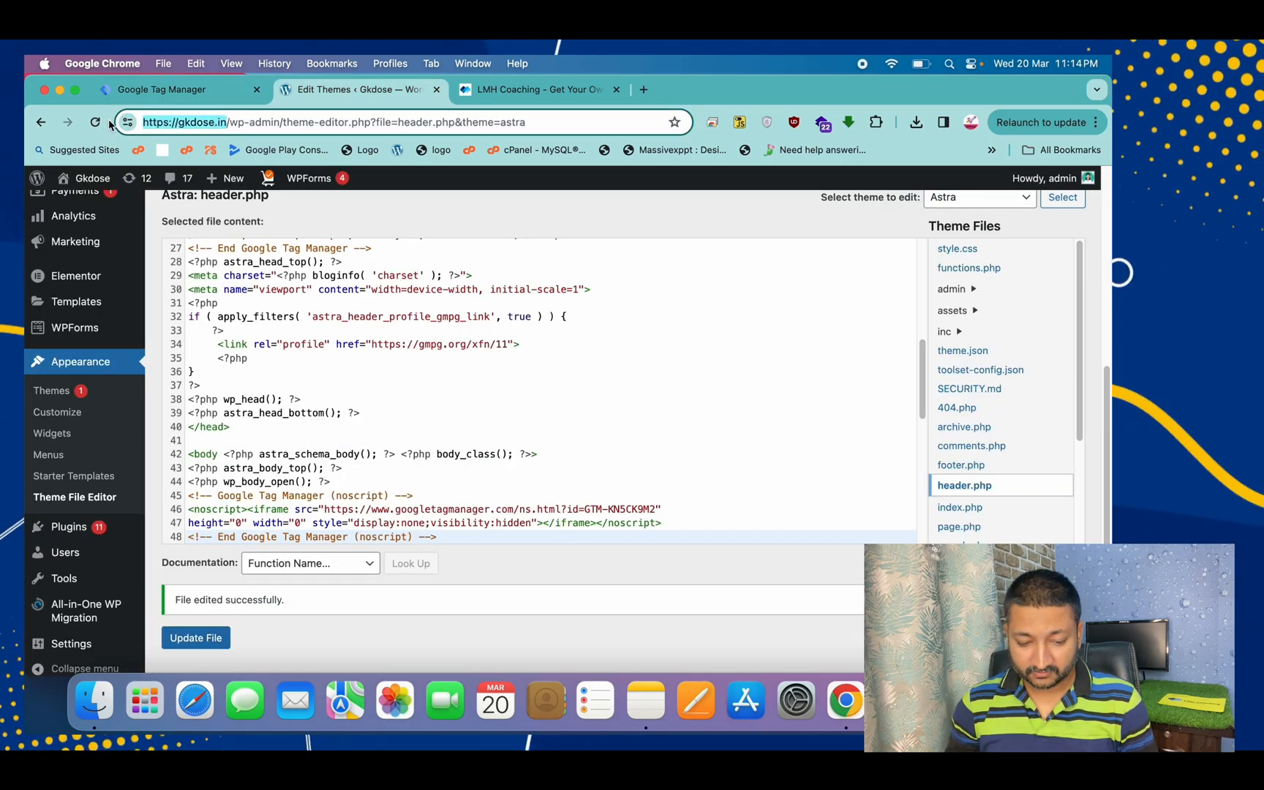
pyautogui.click(157, 91)
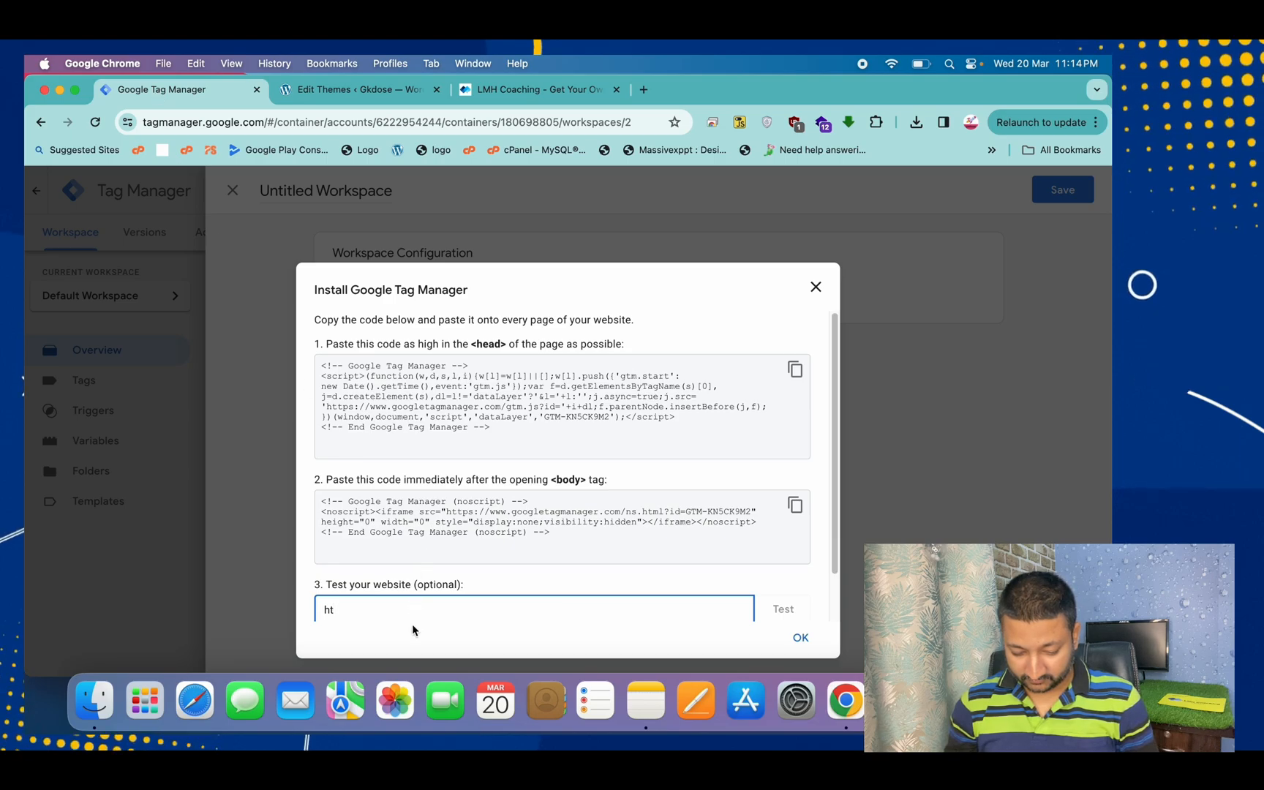
pyautogui.press('super+a')
pyautogui.click(429, 608)
pyautogui.press('super+v')
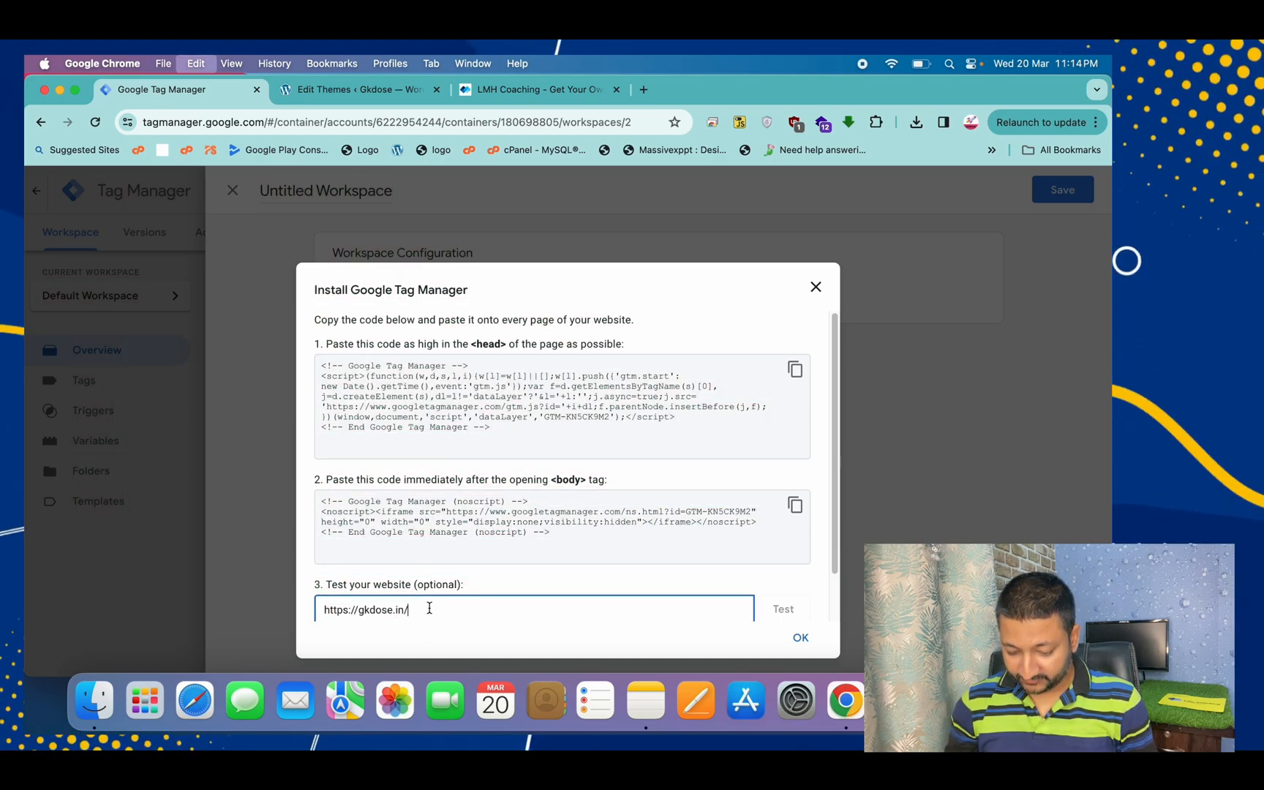
# Step: Run the installation test on the entered website and close the Install Google Tag Manager dialog
pyautogui.scroll(-2, 805, 629)
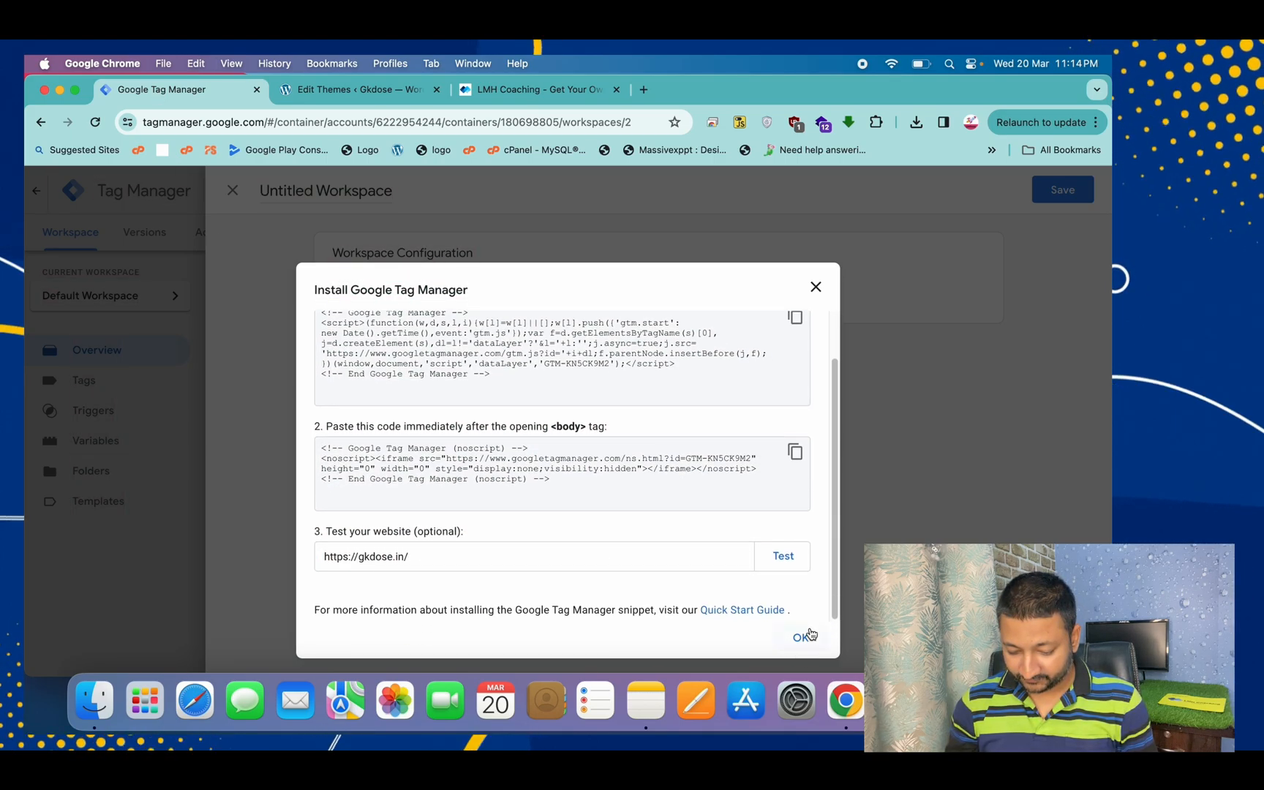
pyautogui.click(782, 567)
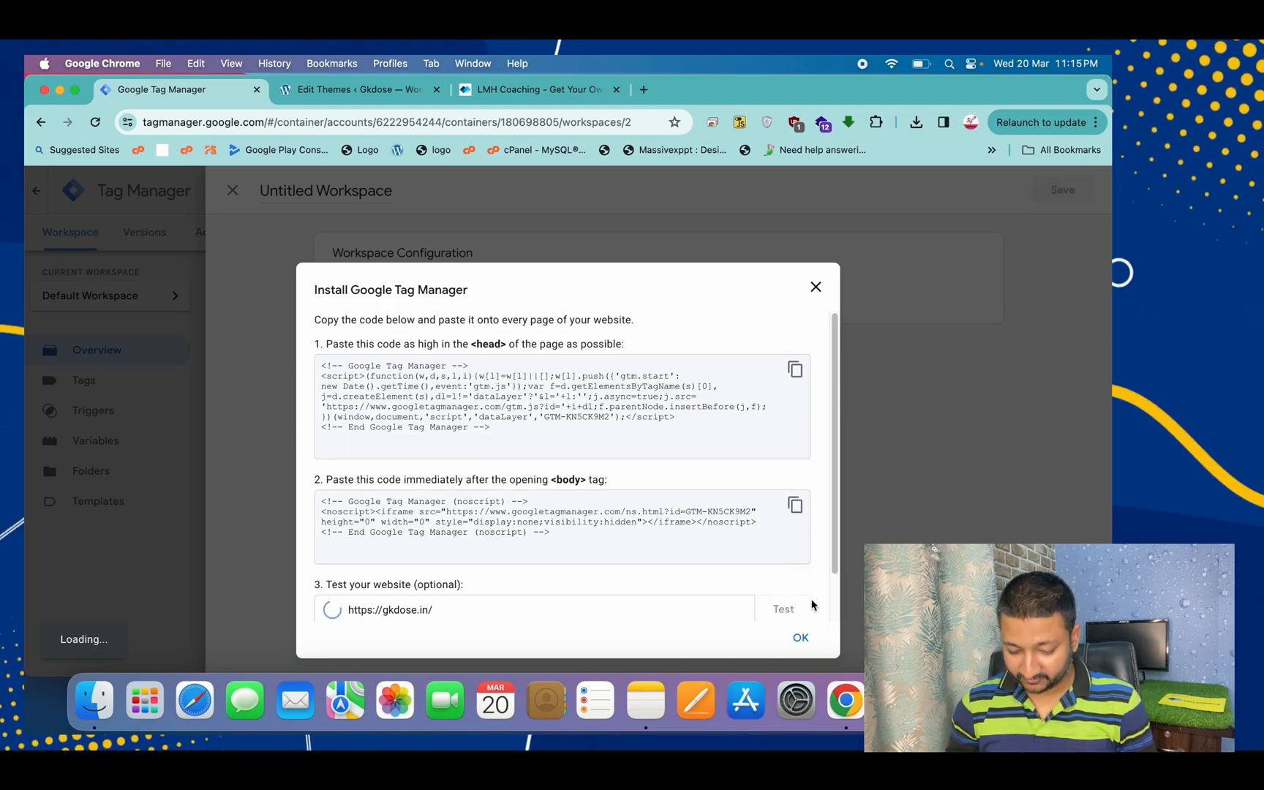
pyautogui.scroll(-2, 832, 603)
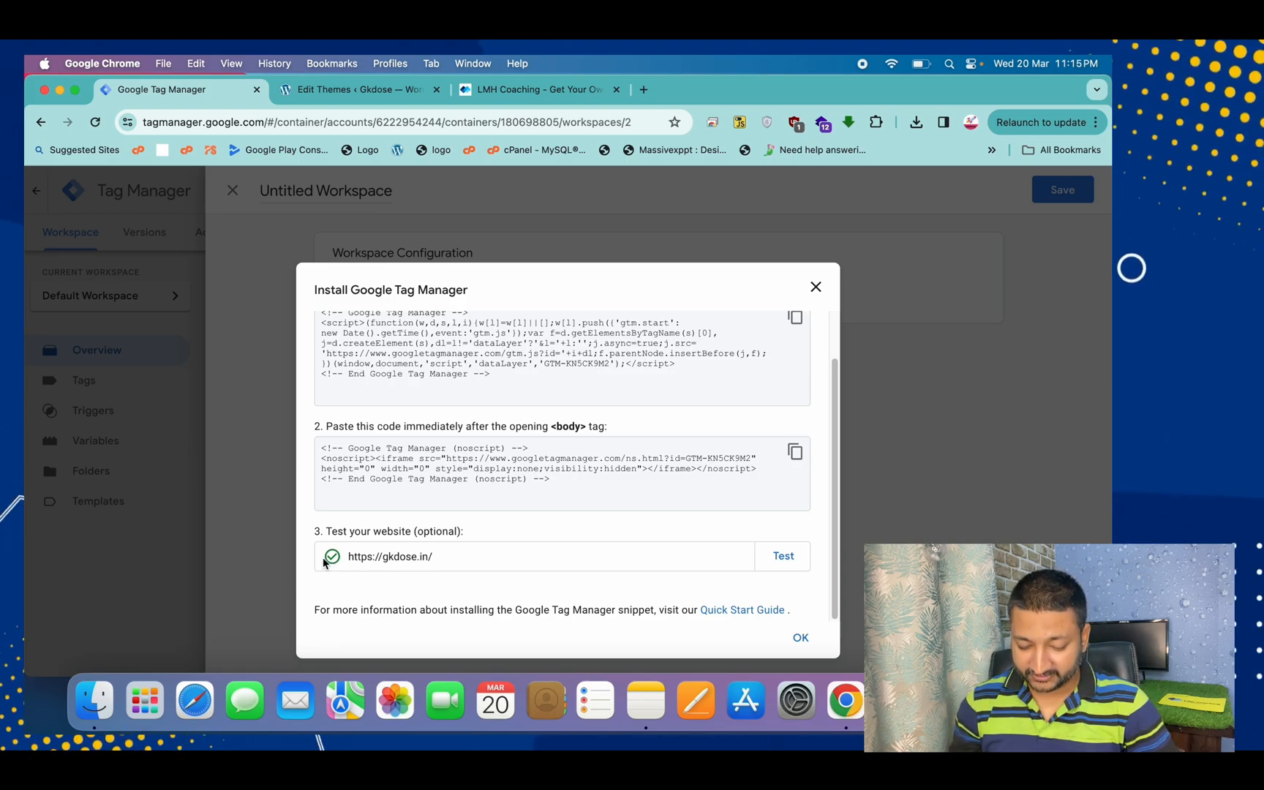
pyautogui.scroll(5, 323, 560)
pyautogui.scroll(-5, 324, 562)
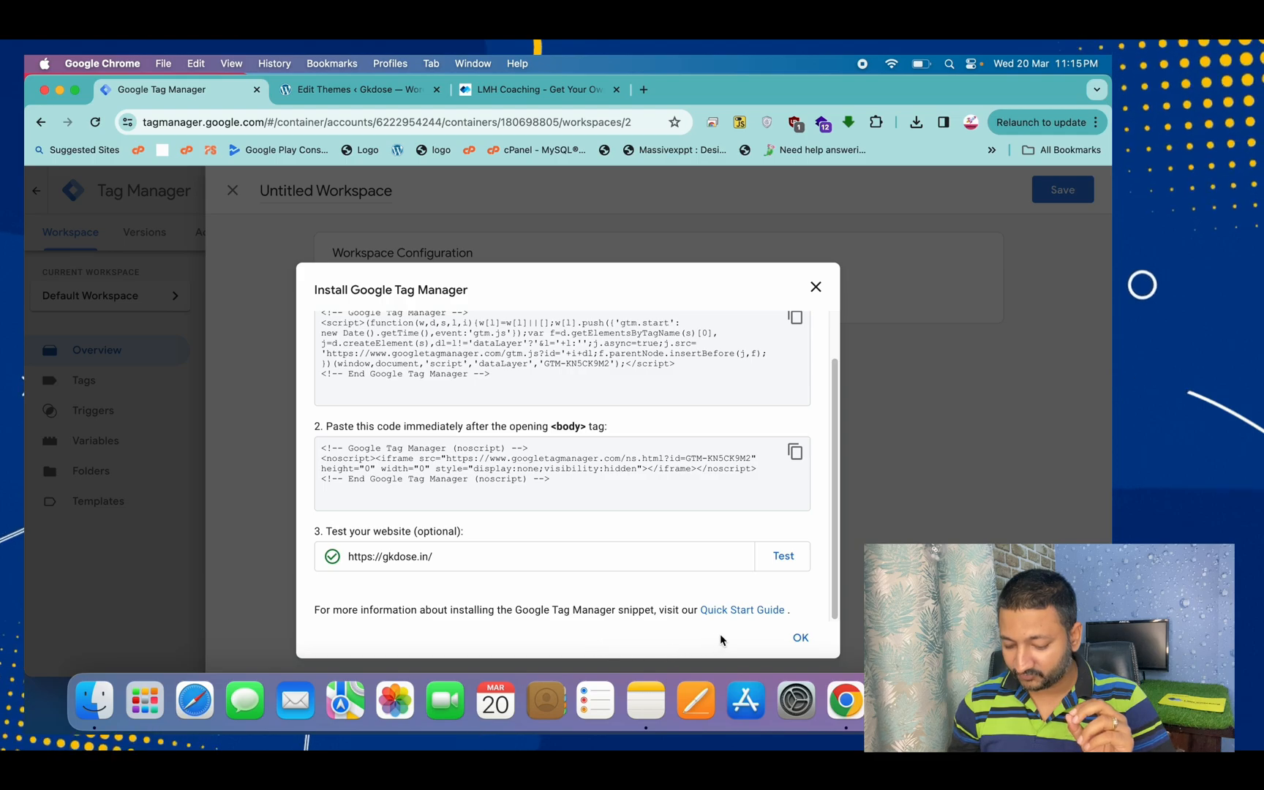
pyautogui.click(802, 638)
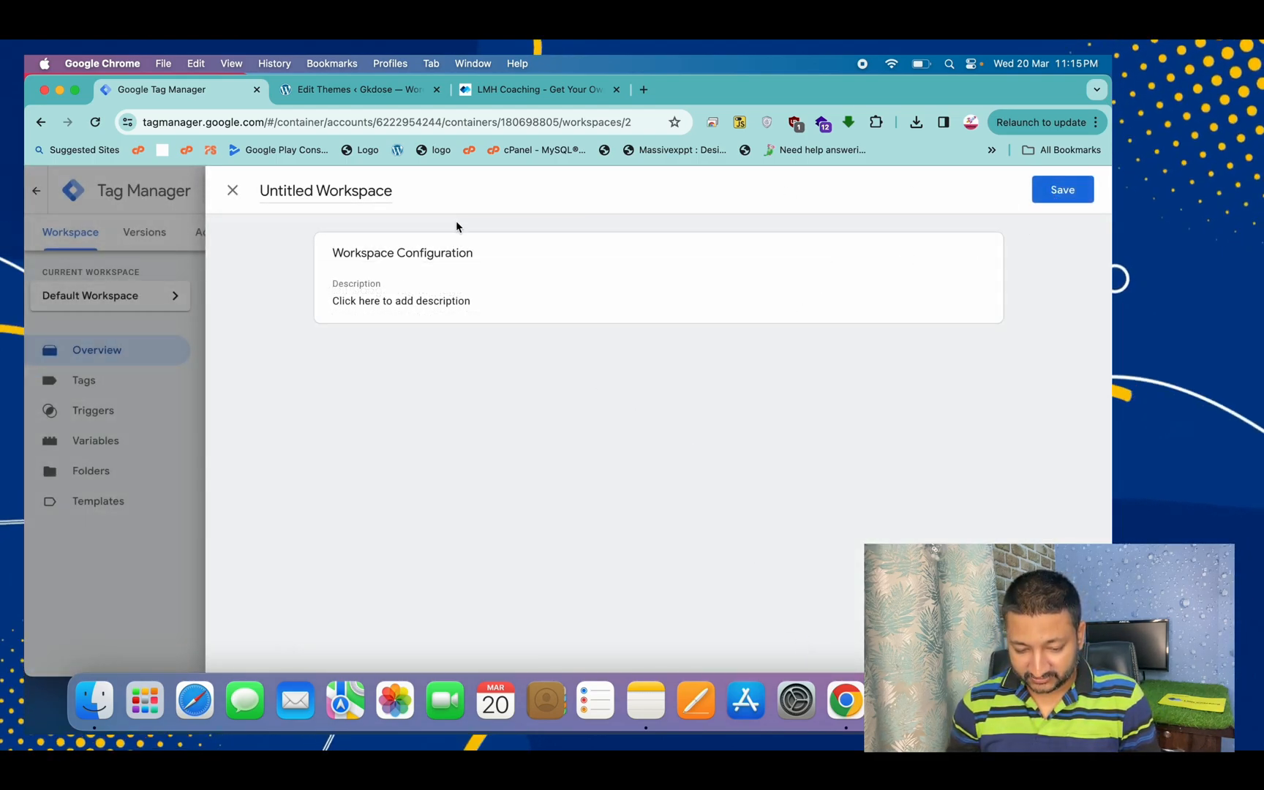
# Step: Name the untitled workspace gkdose and save it
pyautogui.click(369, 188)
pyautogui.write('gkd')
pyautogui.click(232, 192)
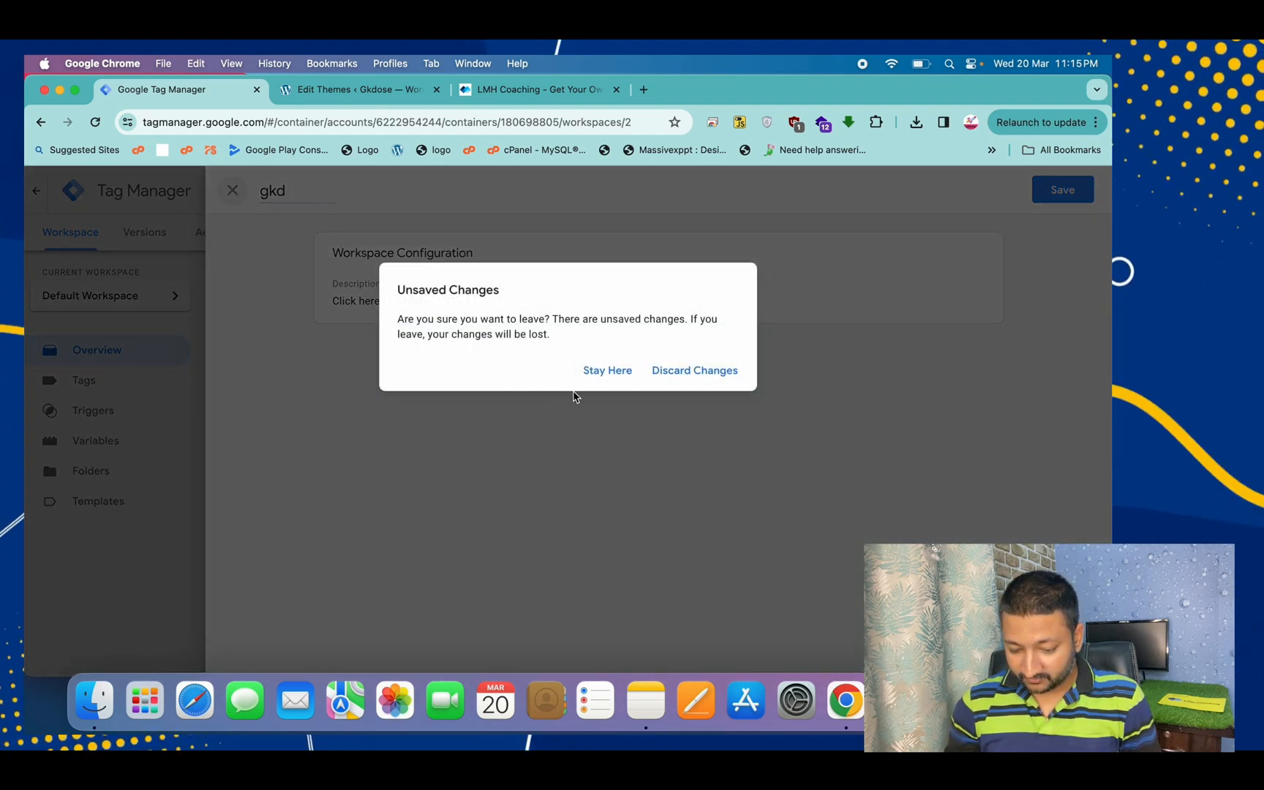
pyautogui.click(621, 381)
pyautogui.click(303, 192)
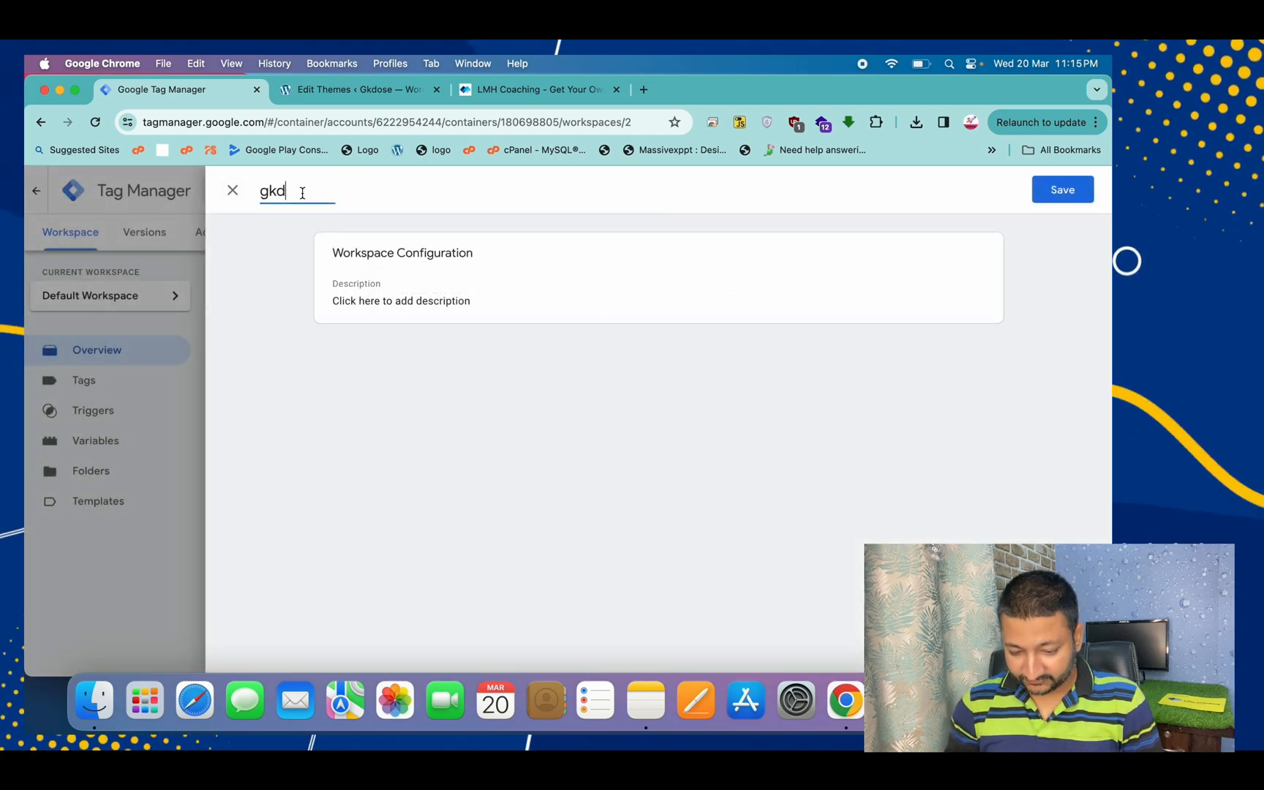
pyautogui.write('ose')
pyautogui.click(1064, 190)
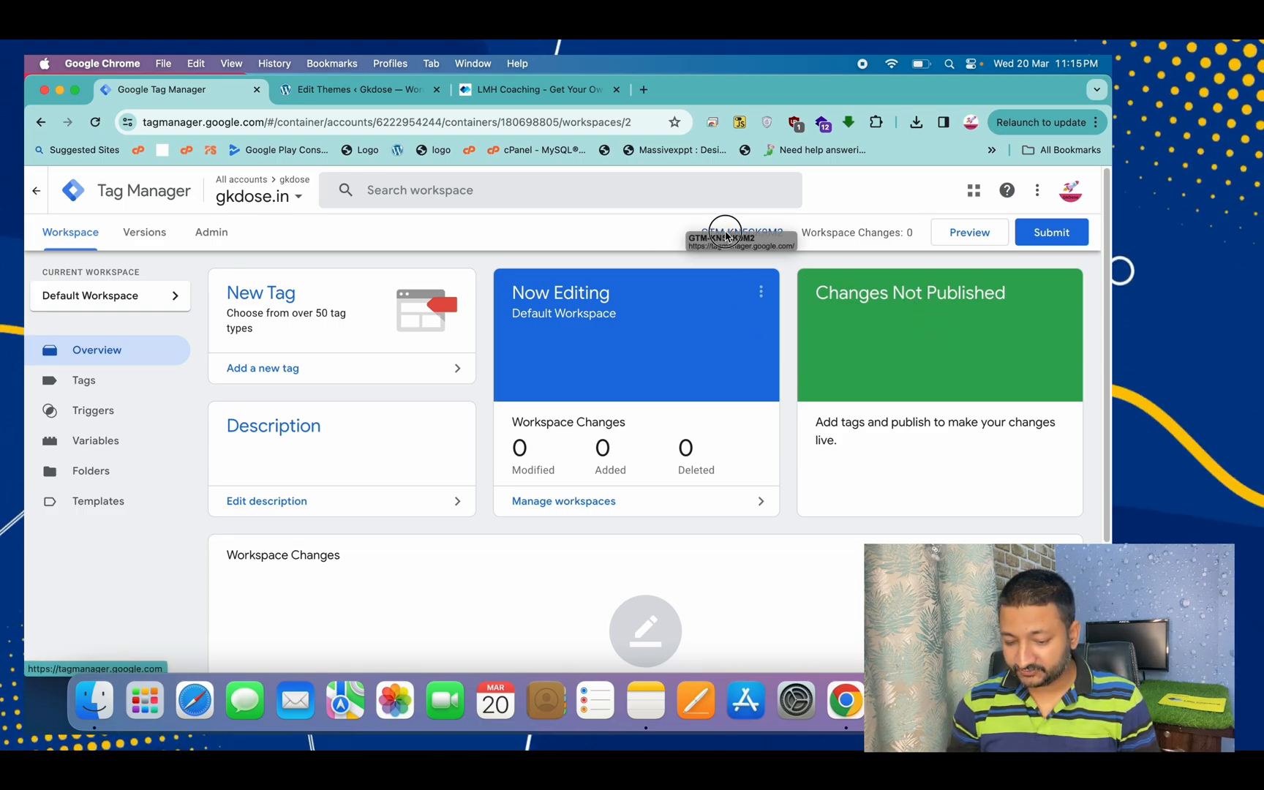
# Step: Search Google for Google Analytics in a new browser tab and place that tab beside the Google Tag Manager tab
pyautogui.click(337, 90)
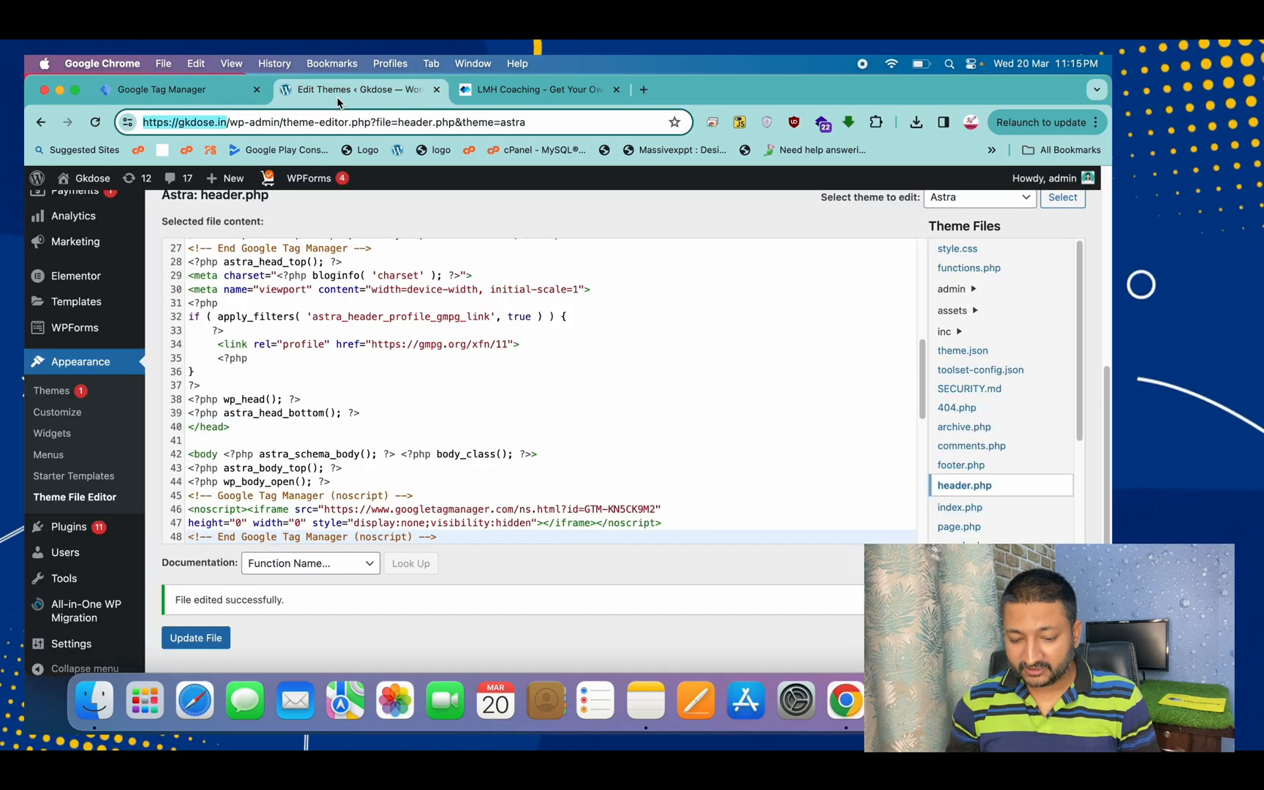
pyautogui.click(643, 90)
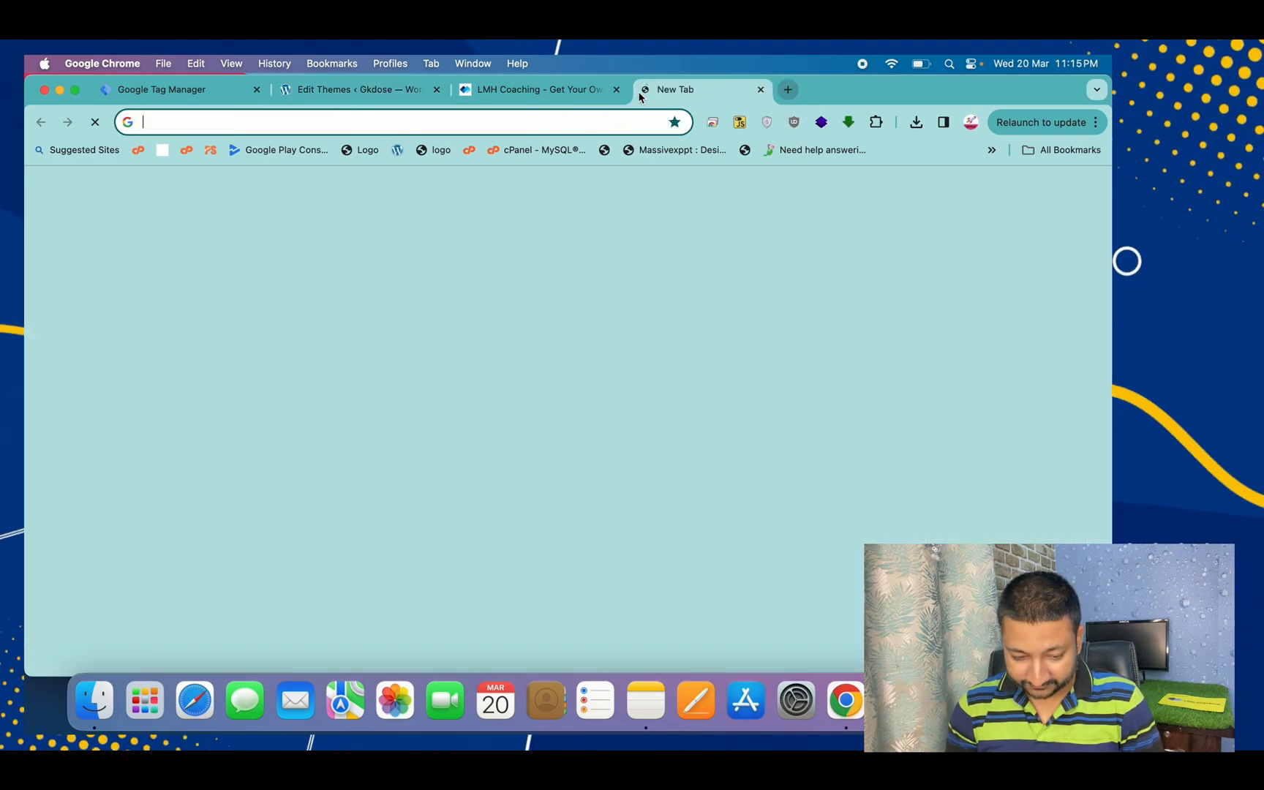
pyautogui.write('google ana')
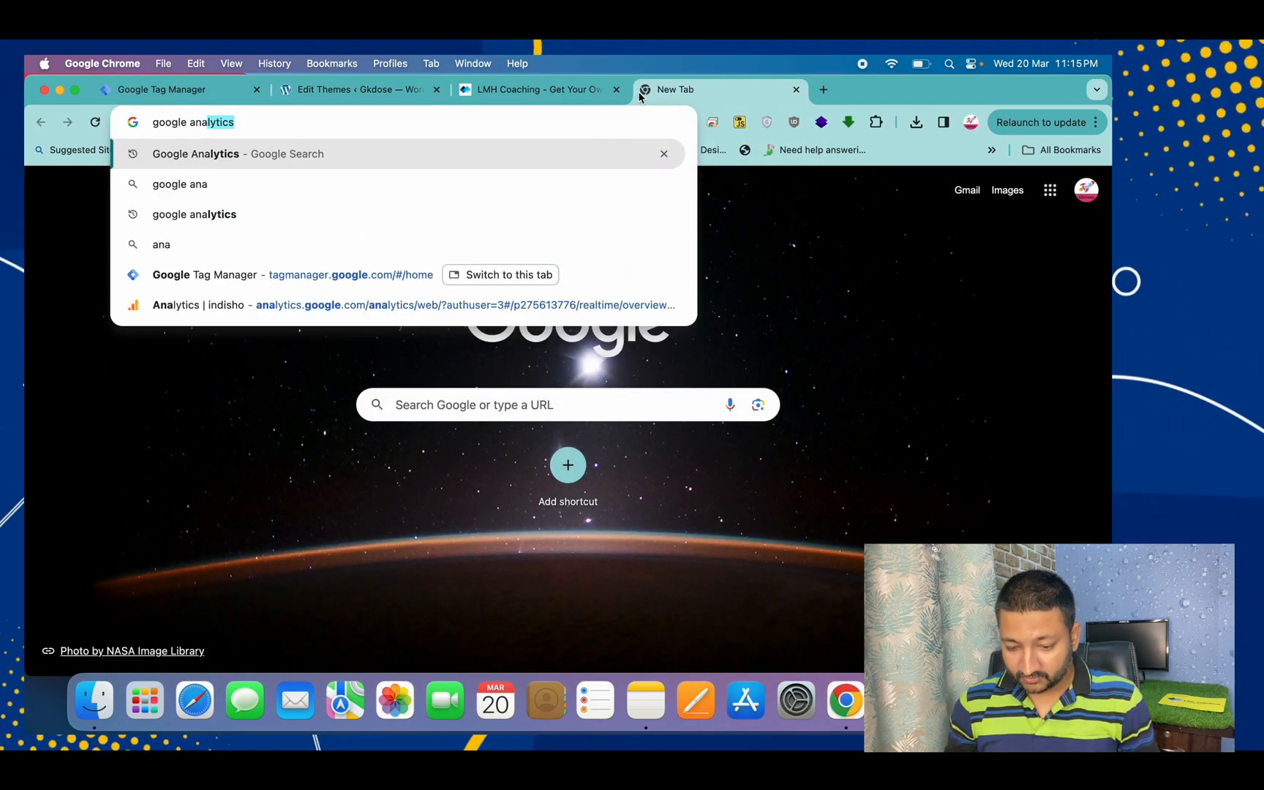
pyautogui.press('Return')
pyautogui.moveTo(716, 98); pyautogui.dragTo(359, 90)
# Step: Open the Google Analytics Academy result and shorten its address to analytics.google.com to load the Analytics home page
pyautogui.click(268, 498)
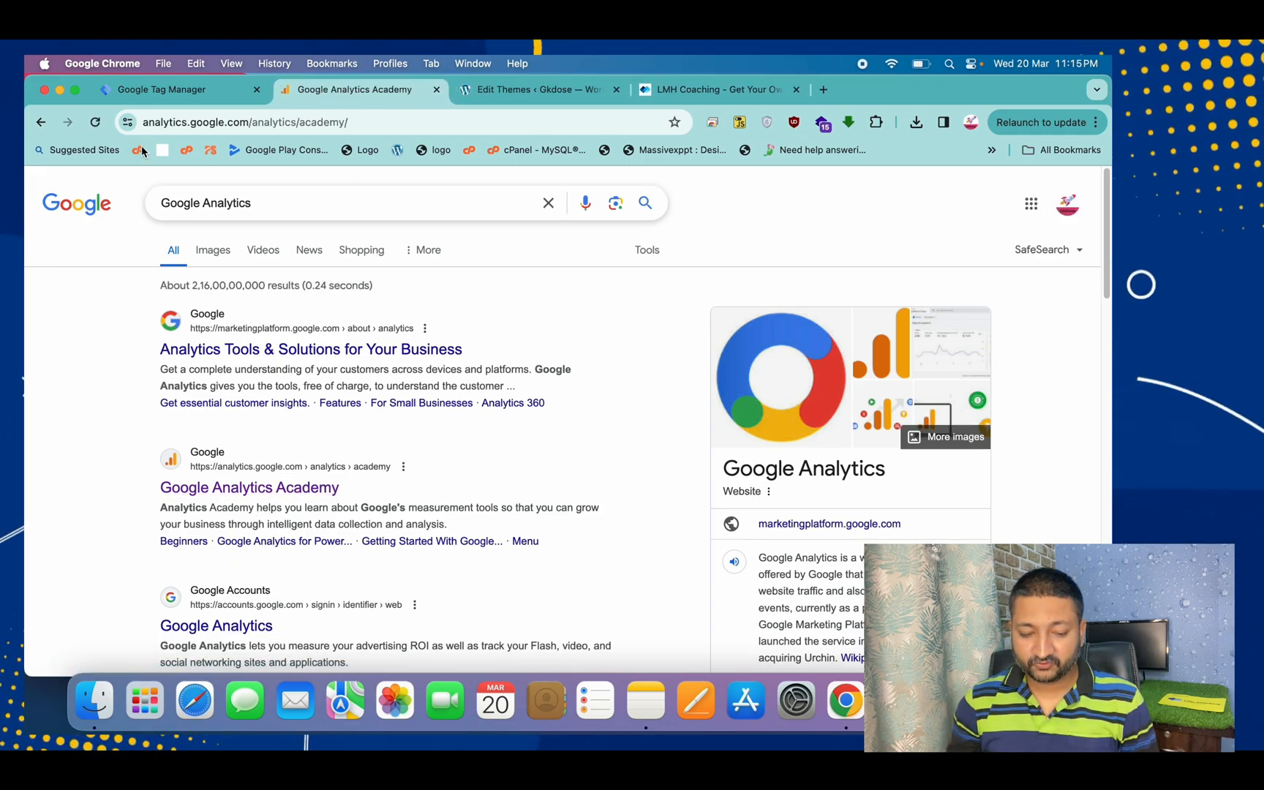
pyautogui.moveTo(251, 125); pyautogui.dragTo(424, 121)
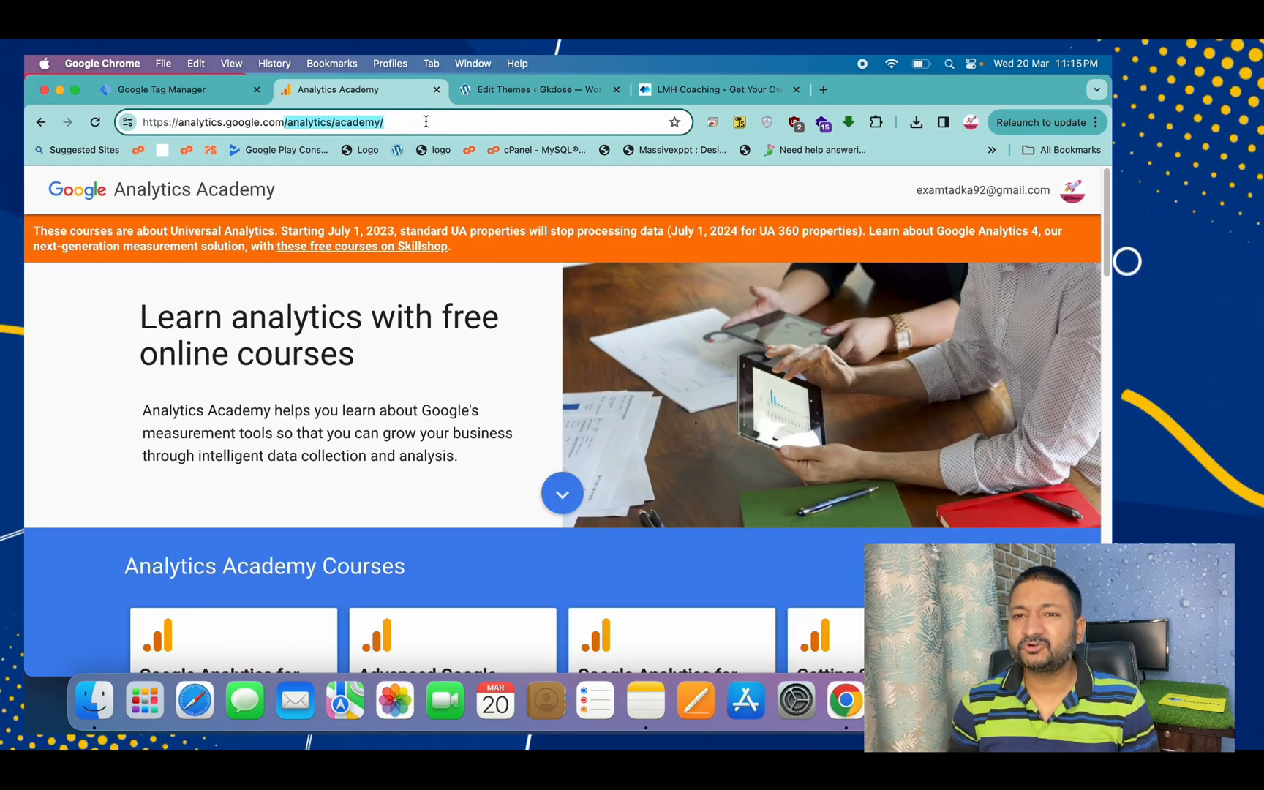
pyautogui.press('BackSpace')
pyautogui.press('Return')
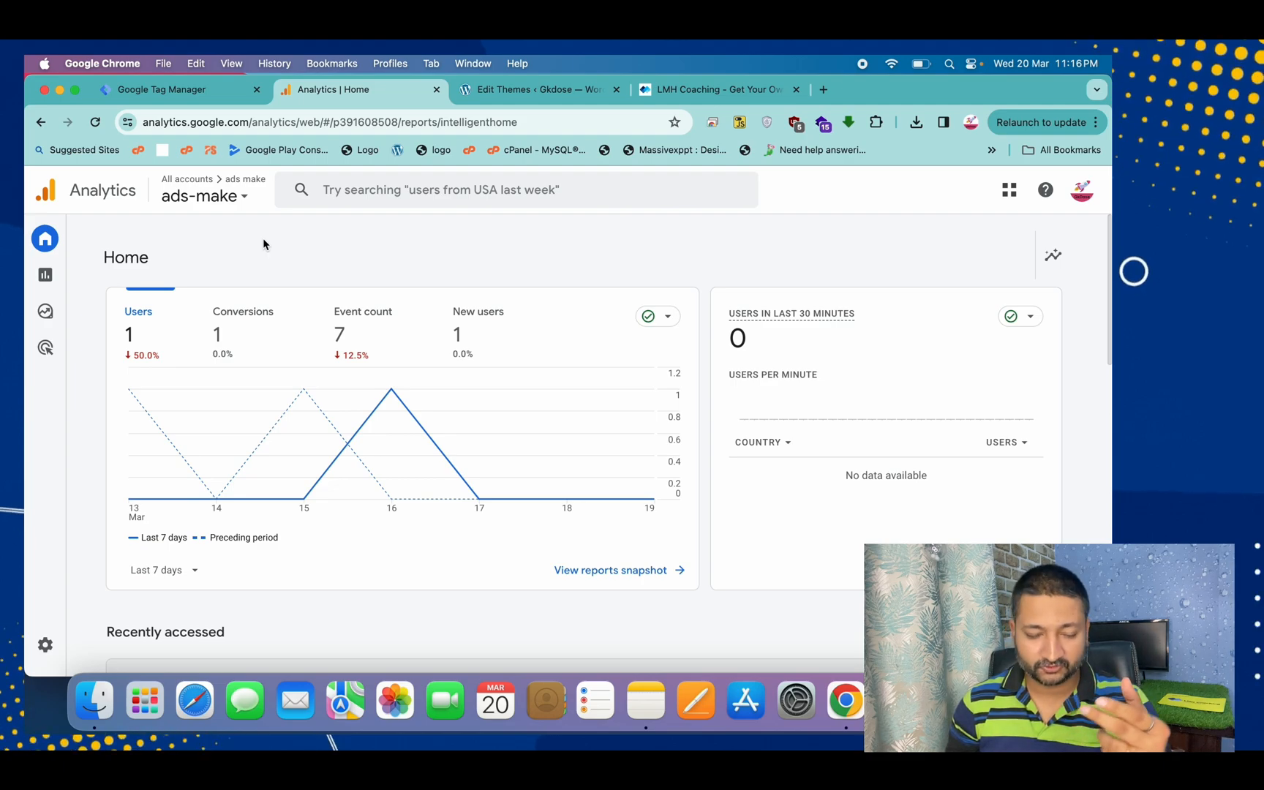
# Step: Start creating a new Analytics account from the admin settings and name it gkdose
pyautogui.moveTo(35, 589)
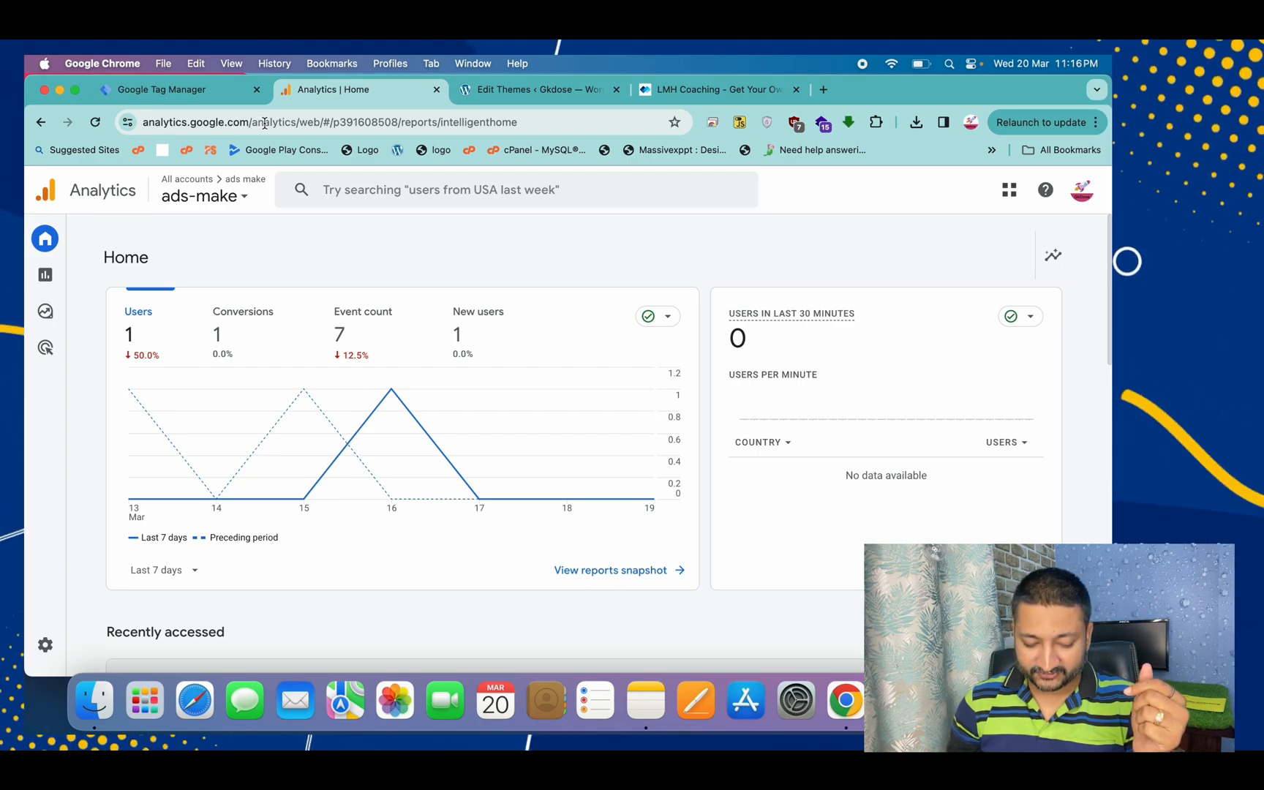
pyautogui.click(40, 653)
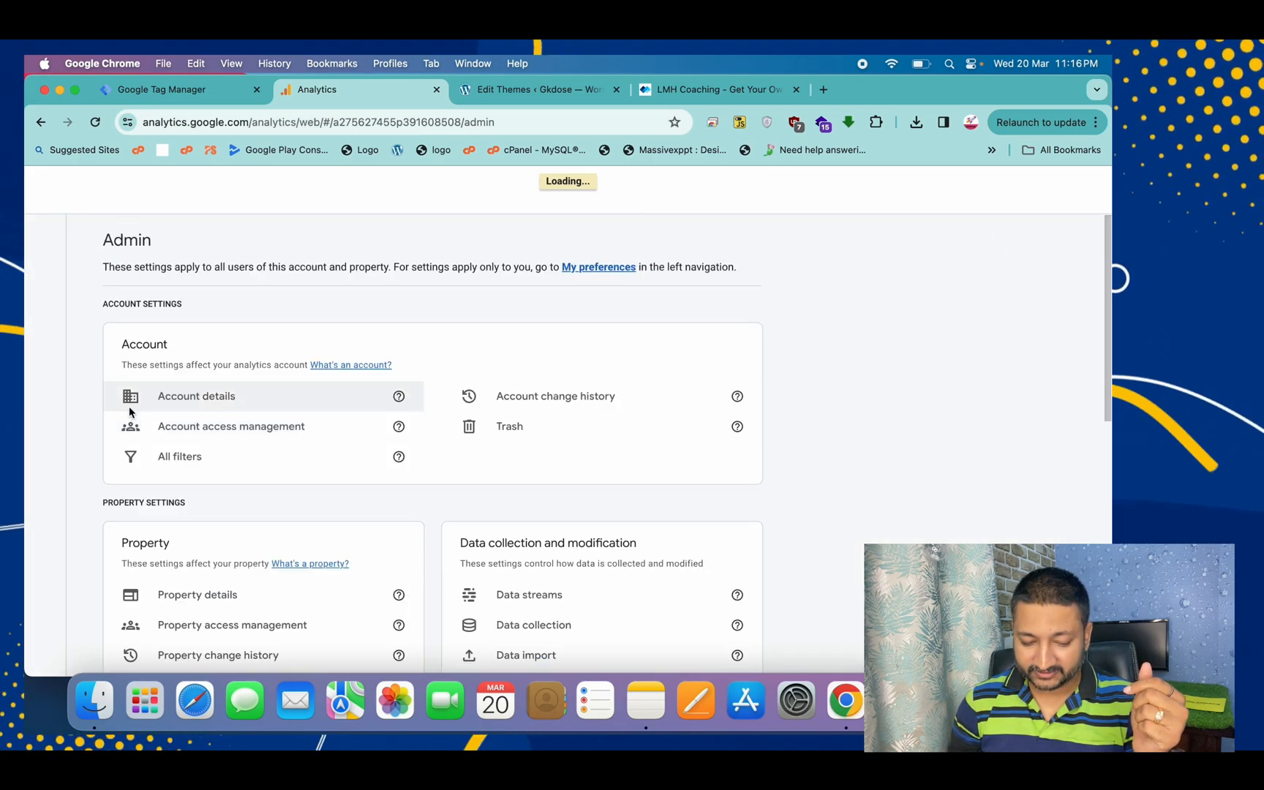
pyautogui.click(156, 242)
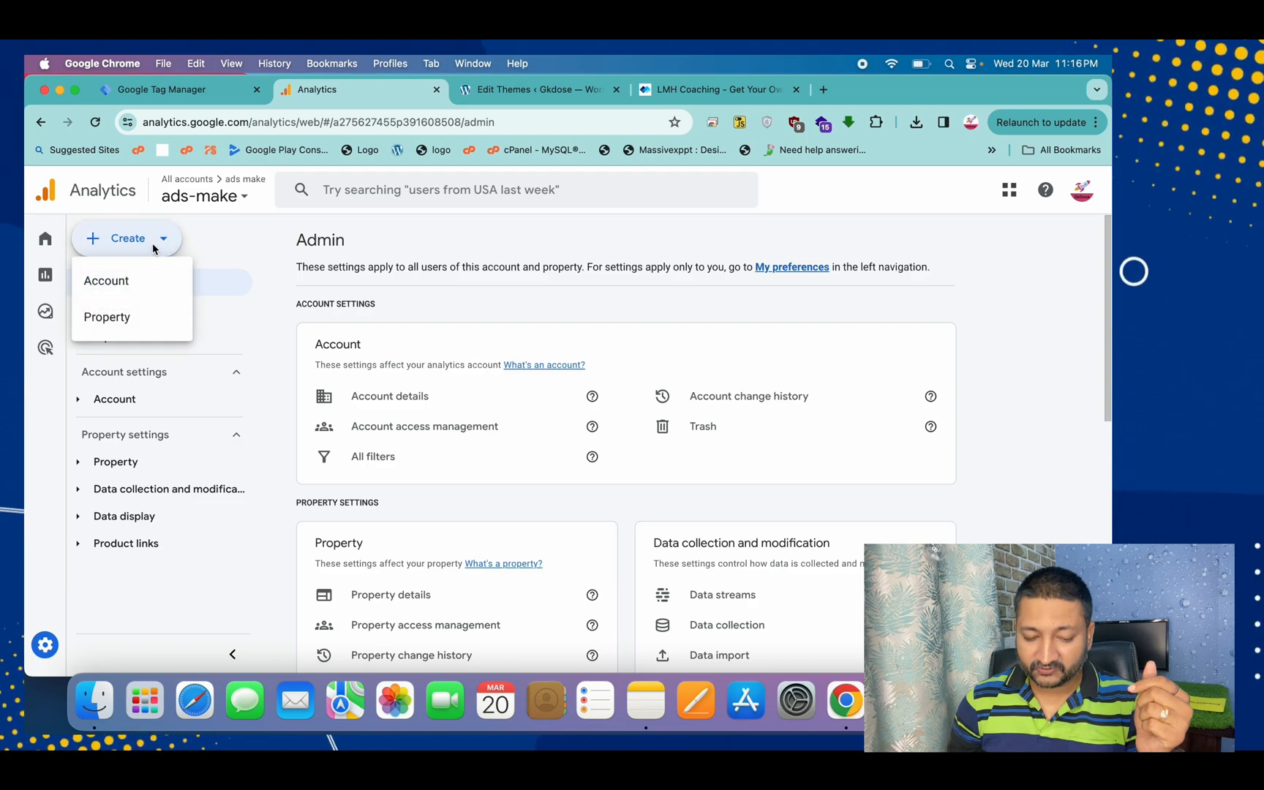
pyautogui.click(123, 286)
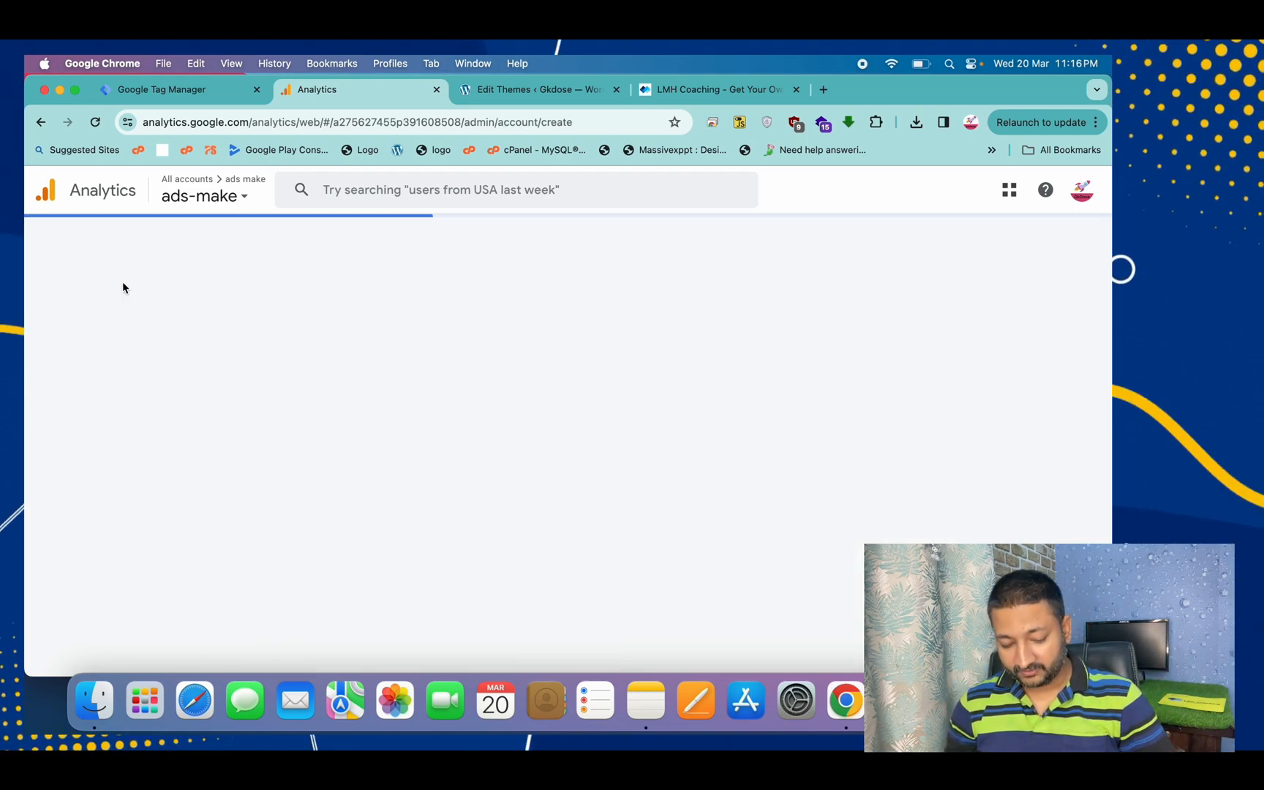
pyautogui.click(225, 535)
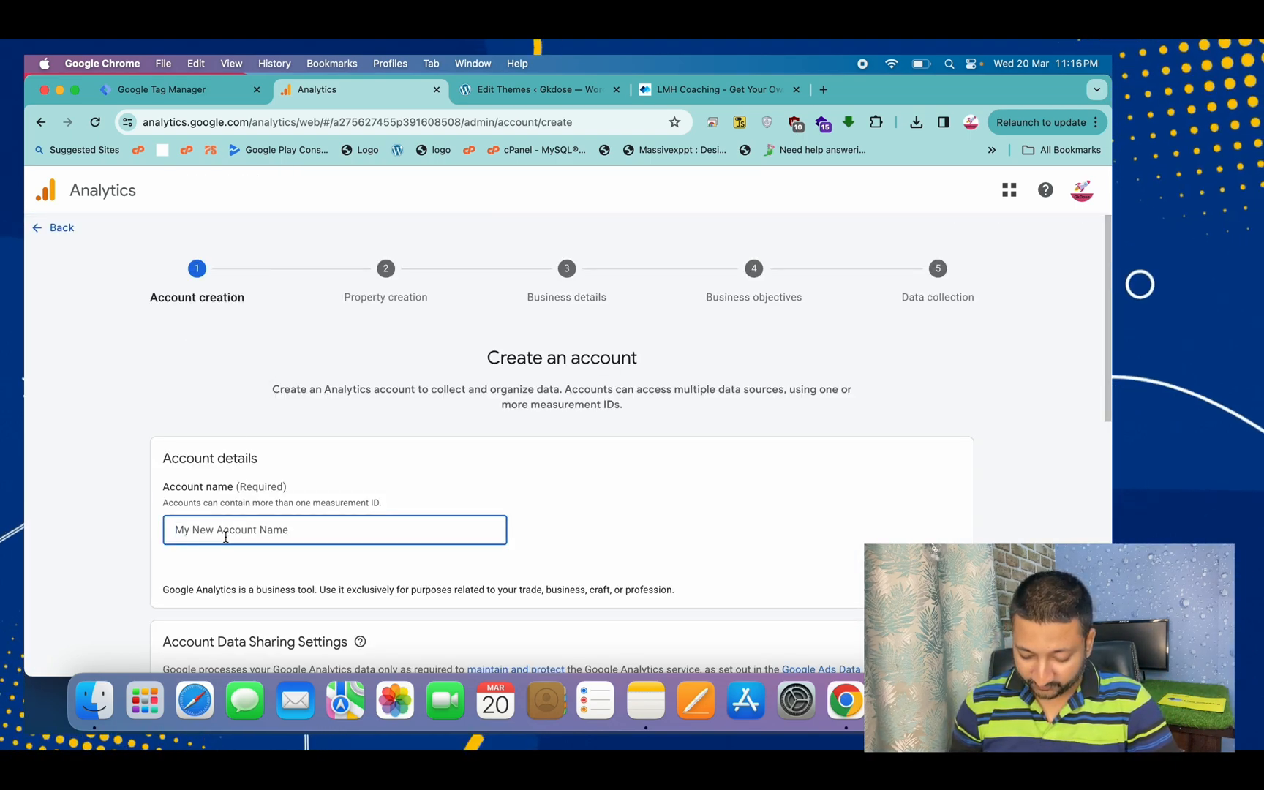
pyautogui.write('gkdose')
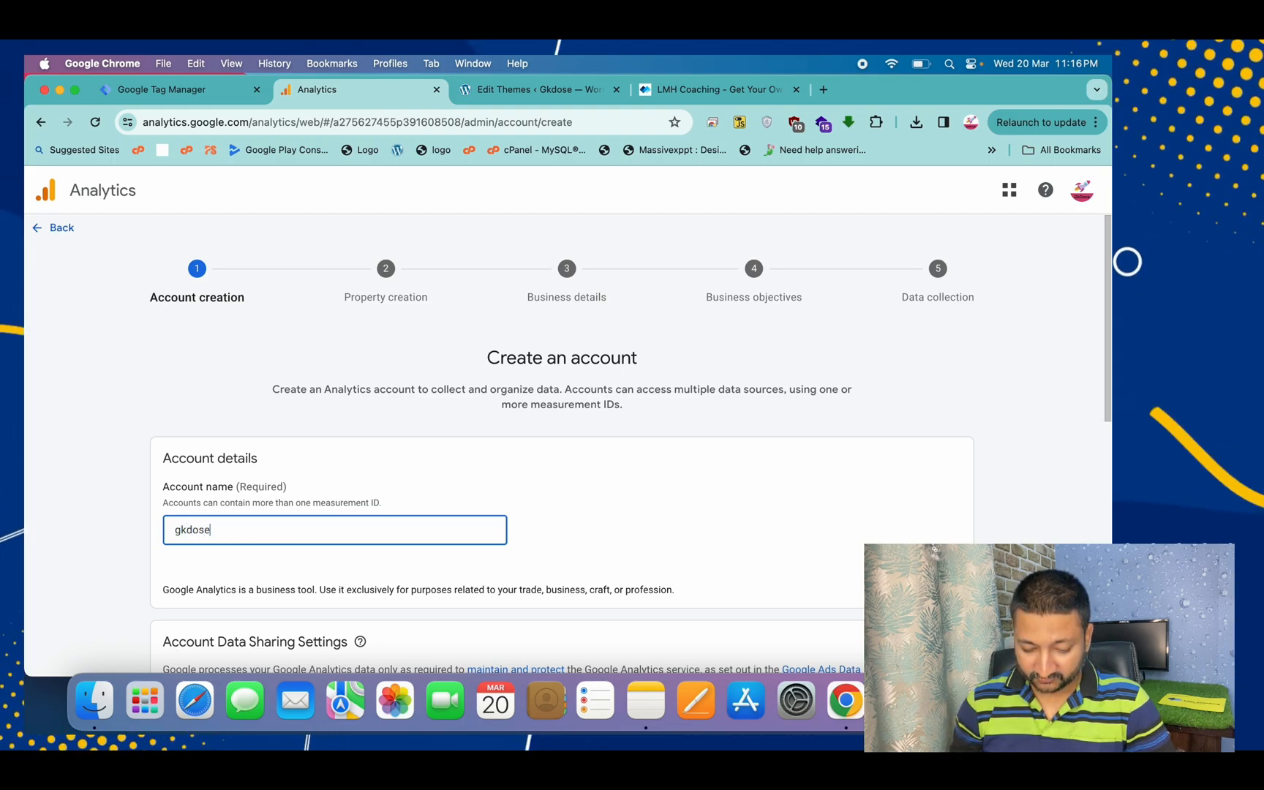
# Step: Enable data sharing for Google products & services and proceed to property creation
pyautogui.click(363, 466)
pyautogui.scroll(-5, 363, 465)
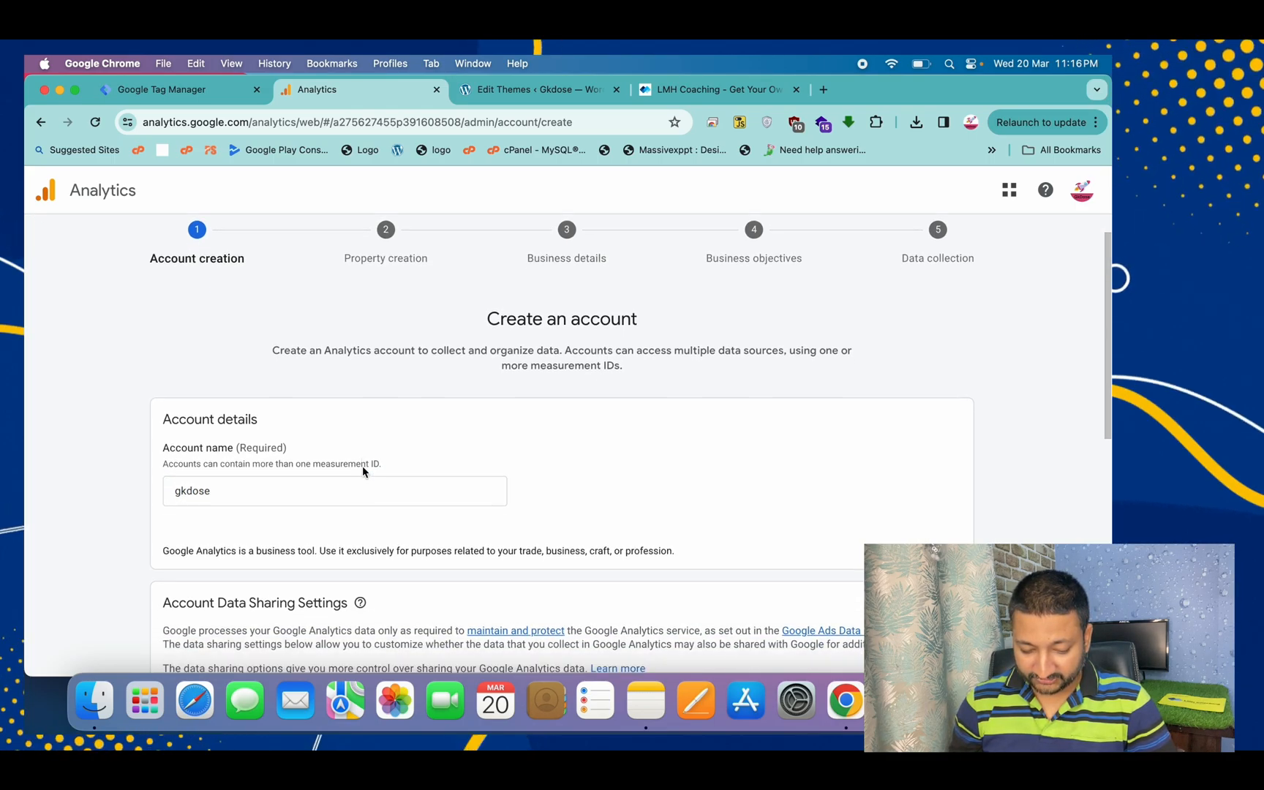
pyautogui.scroll(-1, 363, 465)
pyautogui.click(178, 317)
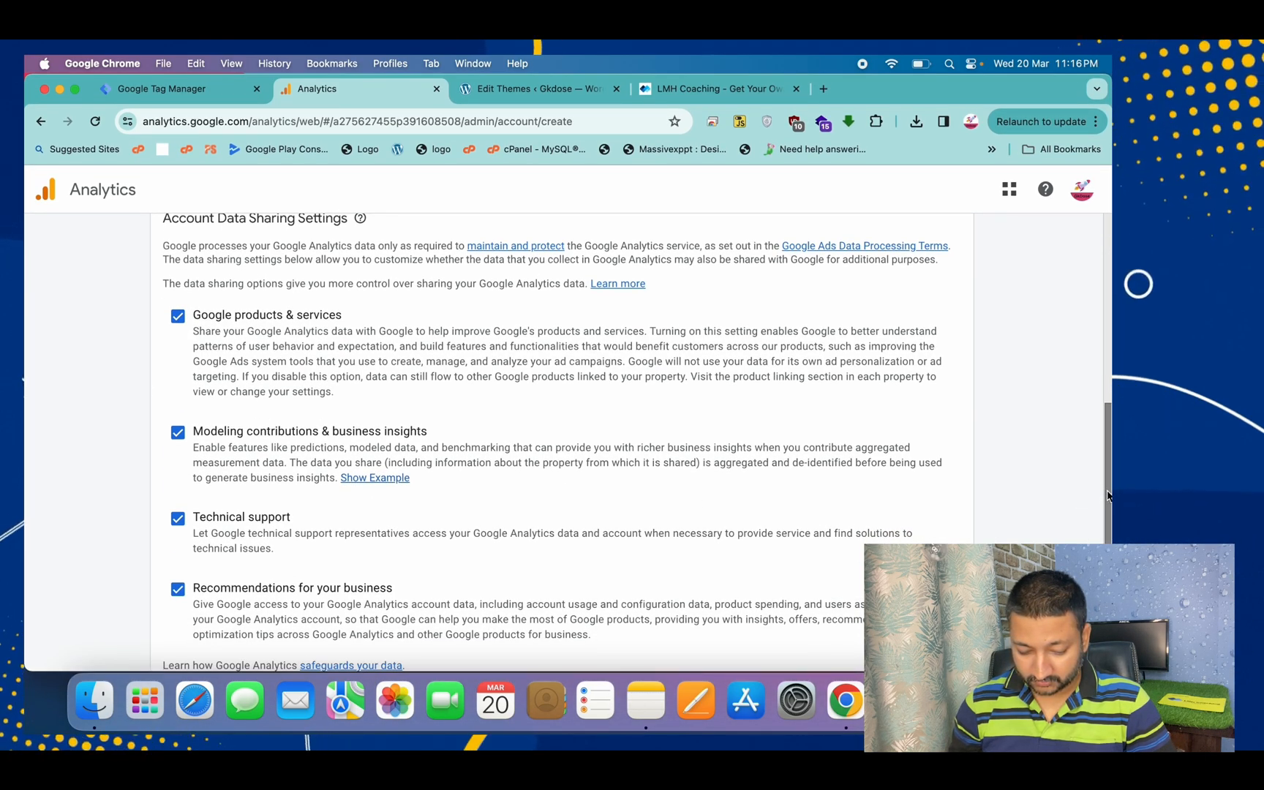
pyautogui.moveTo(1109, 496); pyautogui.dragTo(1108, 562)
pyautogui.click(179, 639)
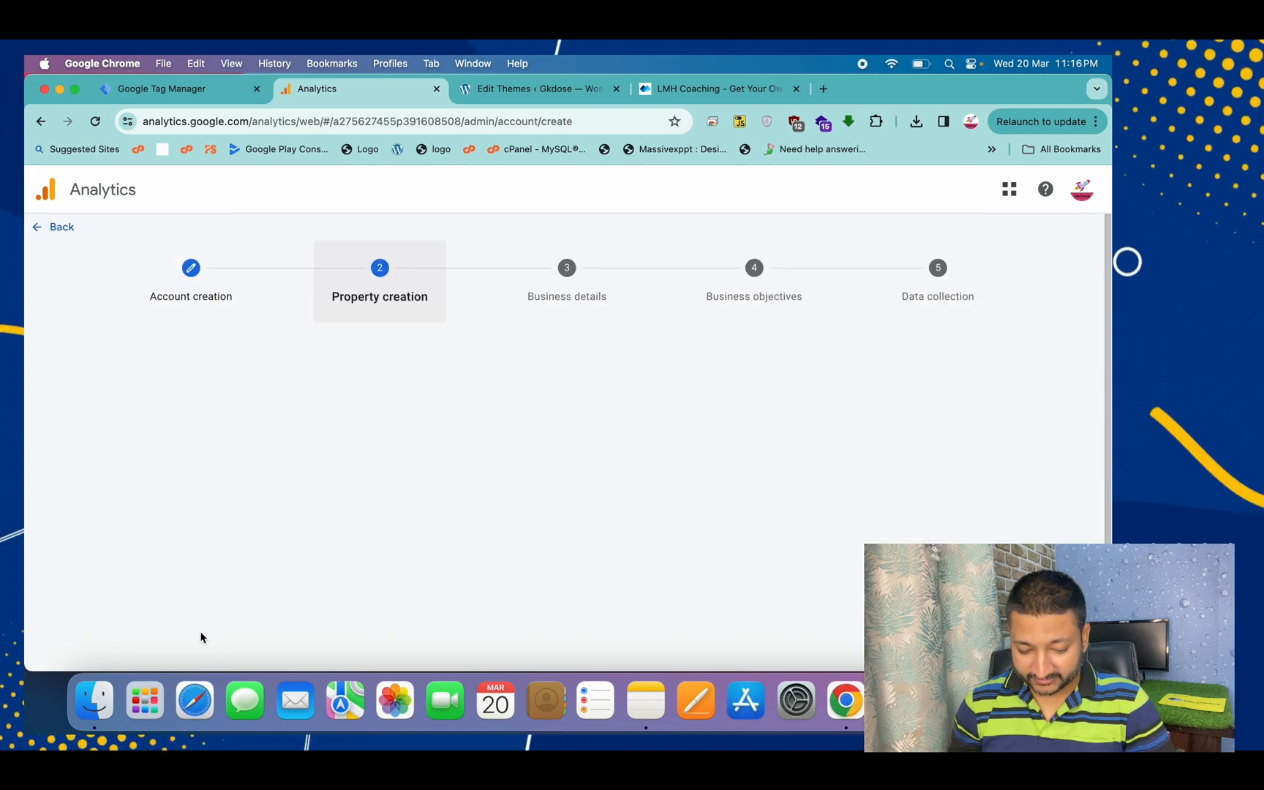
# Step: Name the property gkdose.in and set its reporting time zone country to India
pyautogui.click(427, 521)
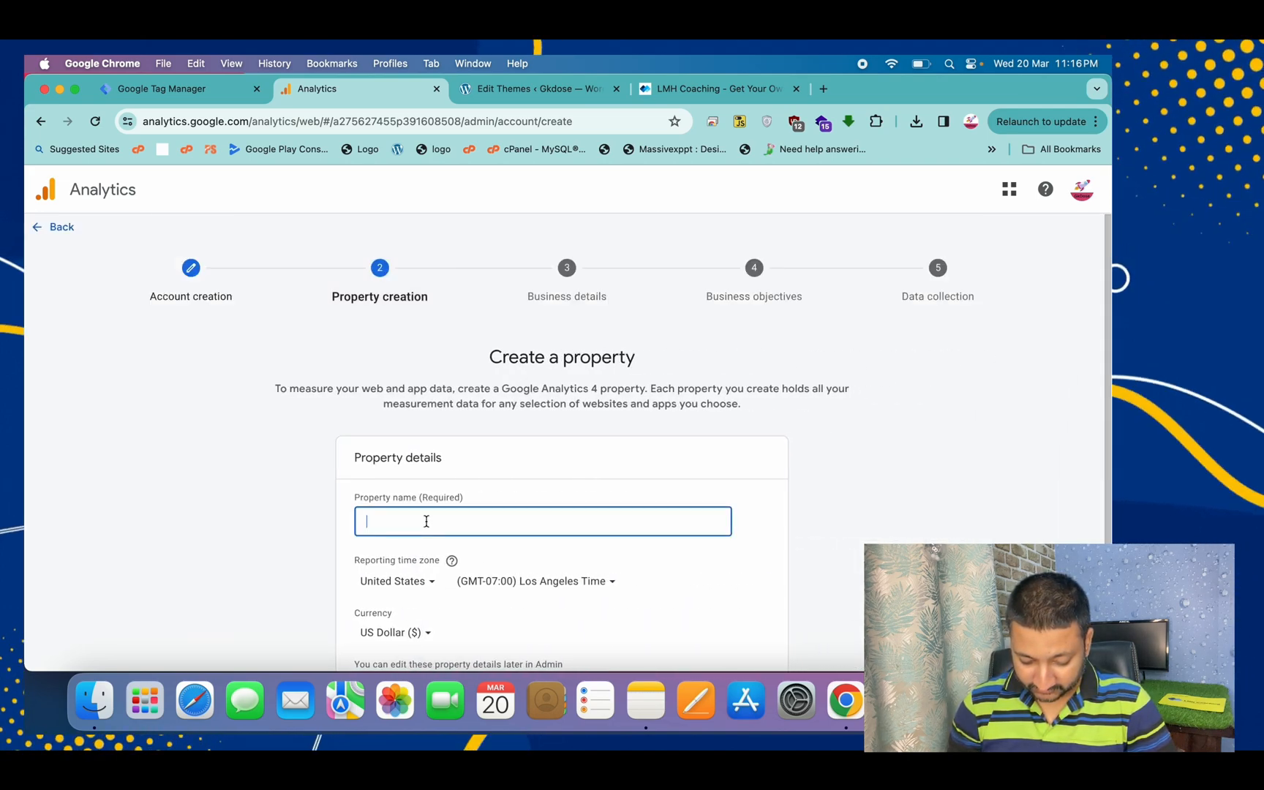
pyautogui.write('gkdose.in')
pyautogui.press('super+a')
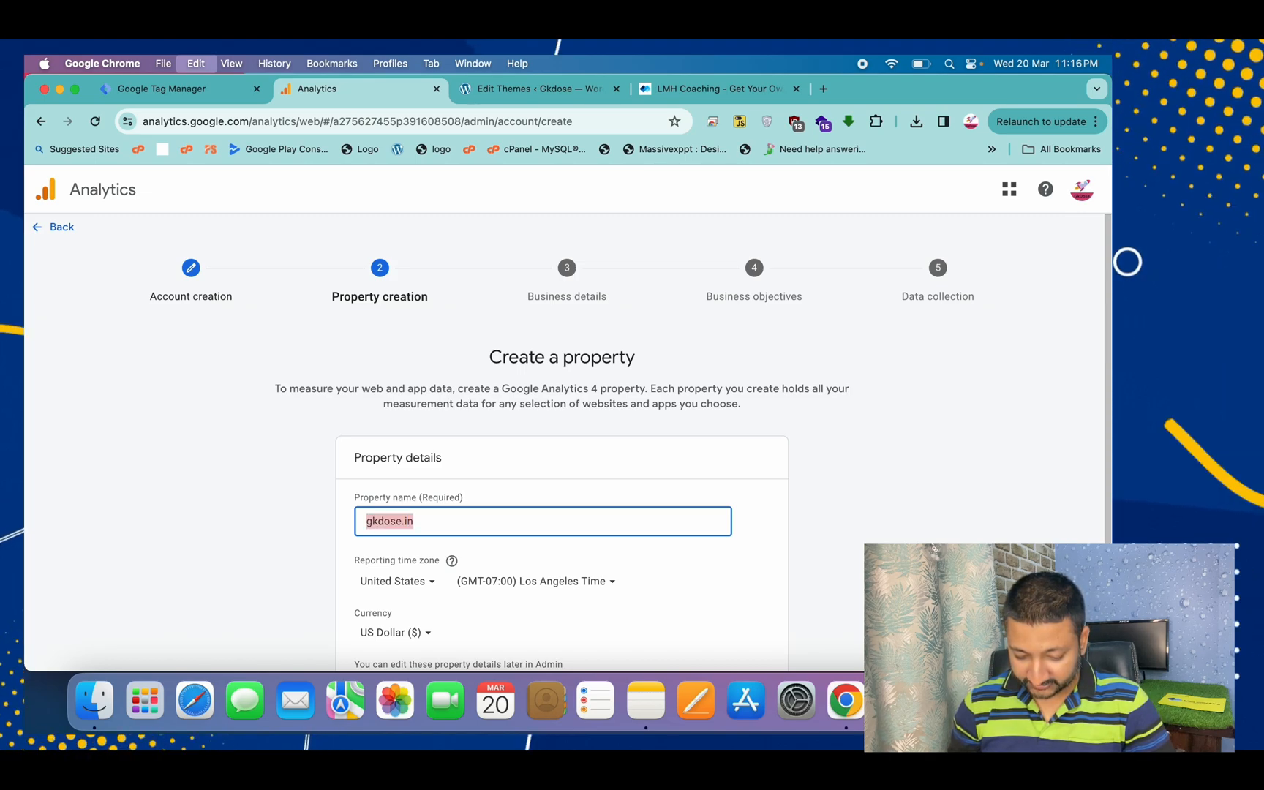
pyautogui.click(414, 583)
pyautogui.write('india')
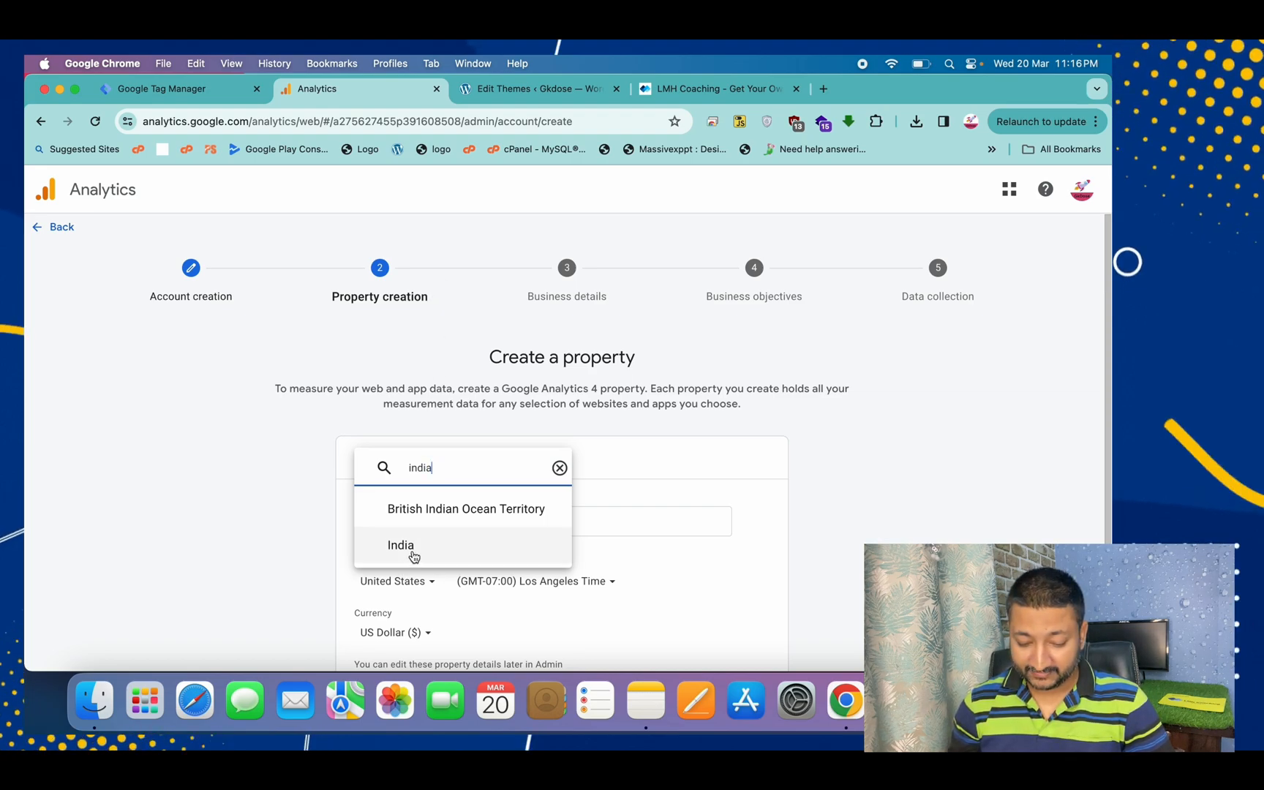
pyautogui.click(413, 556)
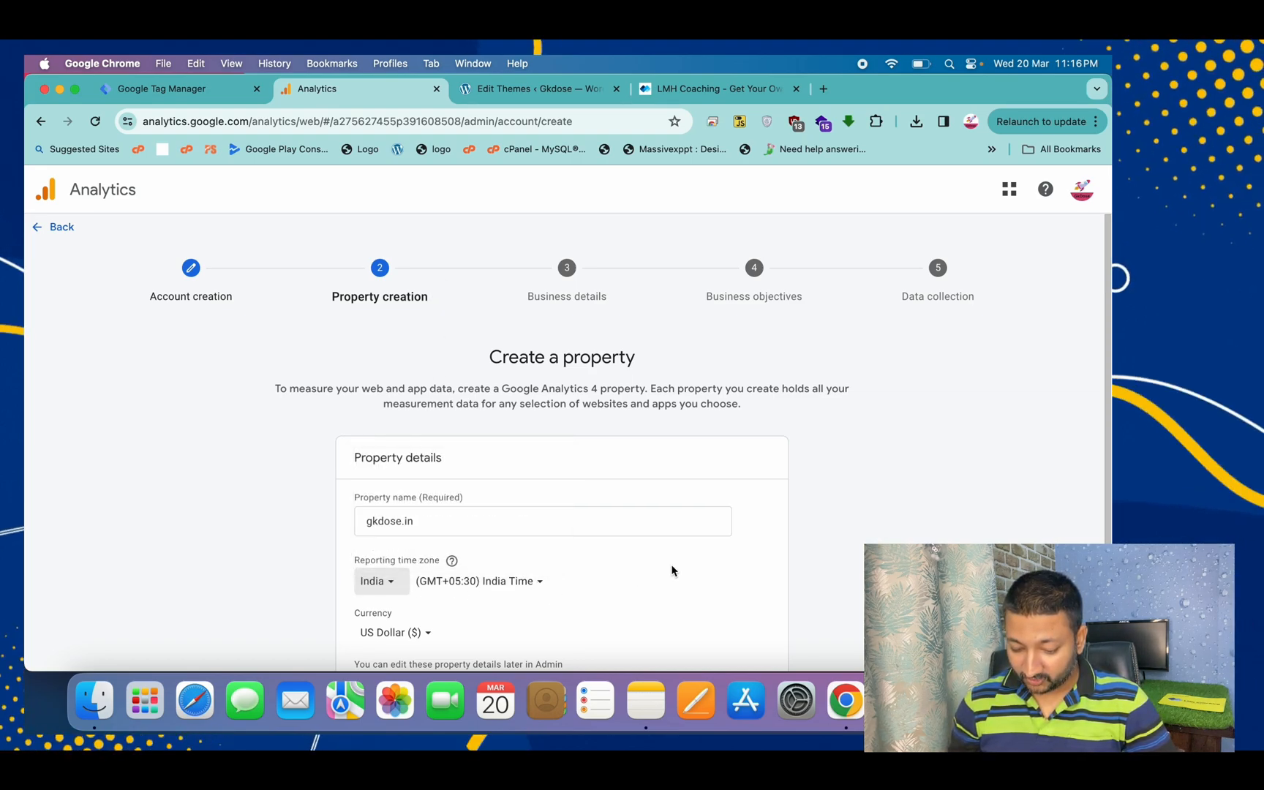
# Step: Search the reporting currencies for "ind", choose the match, and continue to the business details
pyautogui.scroll(-1, 1105, 430)
pyautogui.scroll(-2, 1106, 431)
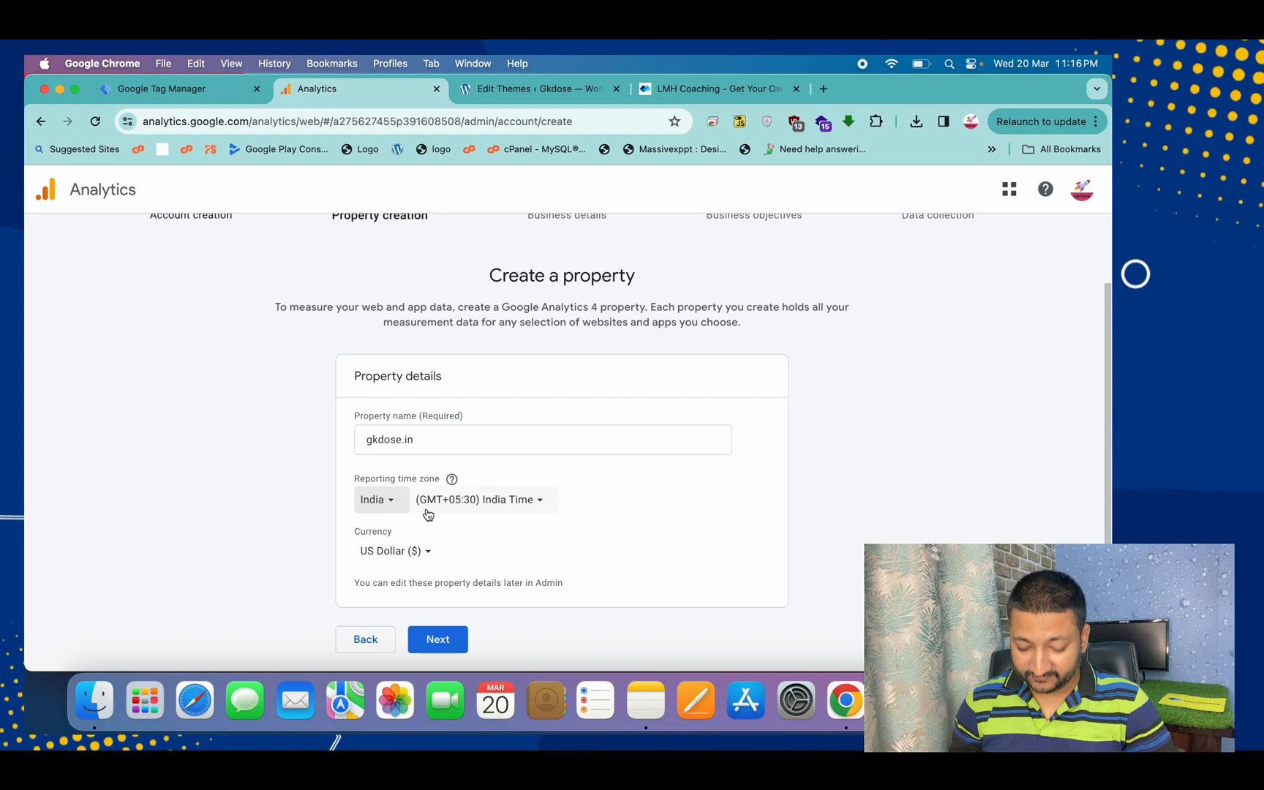
pyautogui.click(412, 550)
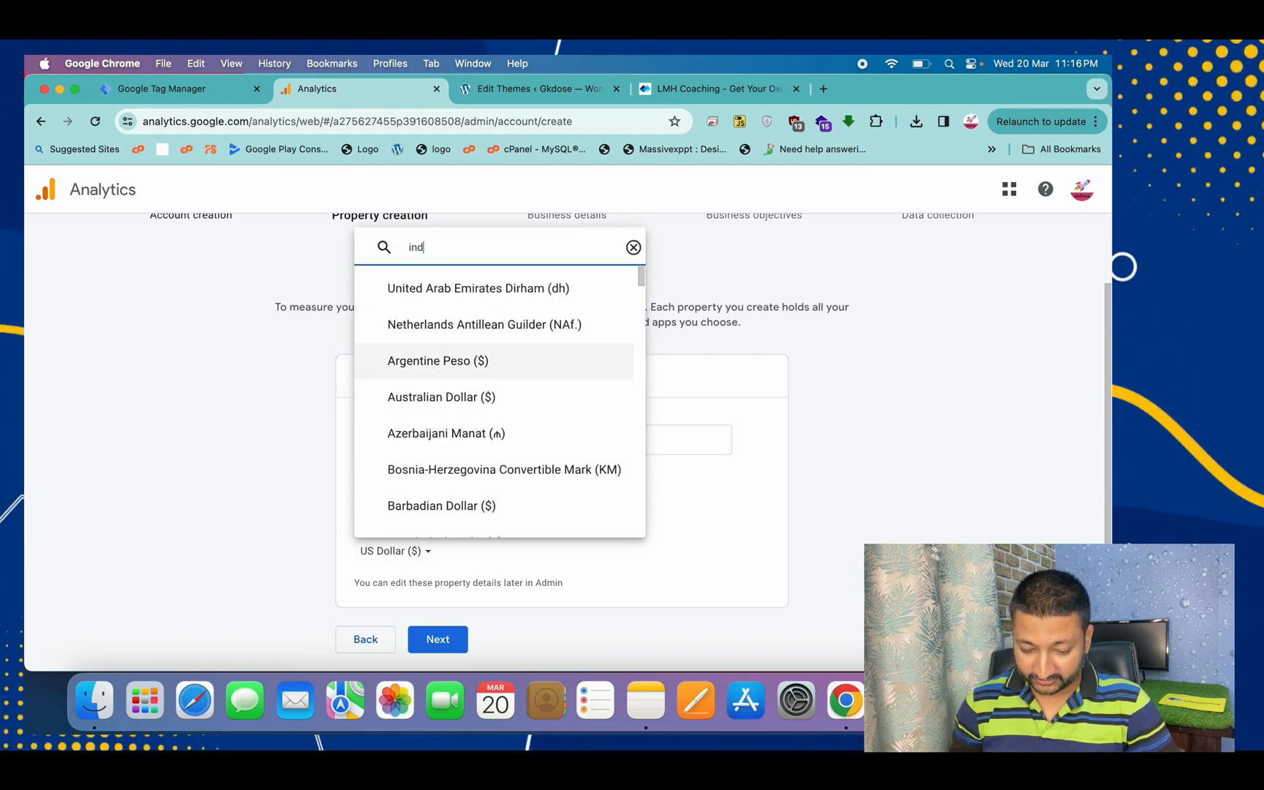
pyautogui.click(425, 514)
pyautogui.click(436, 640)
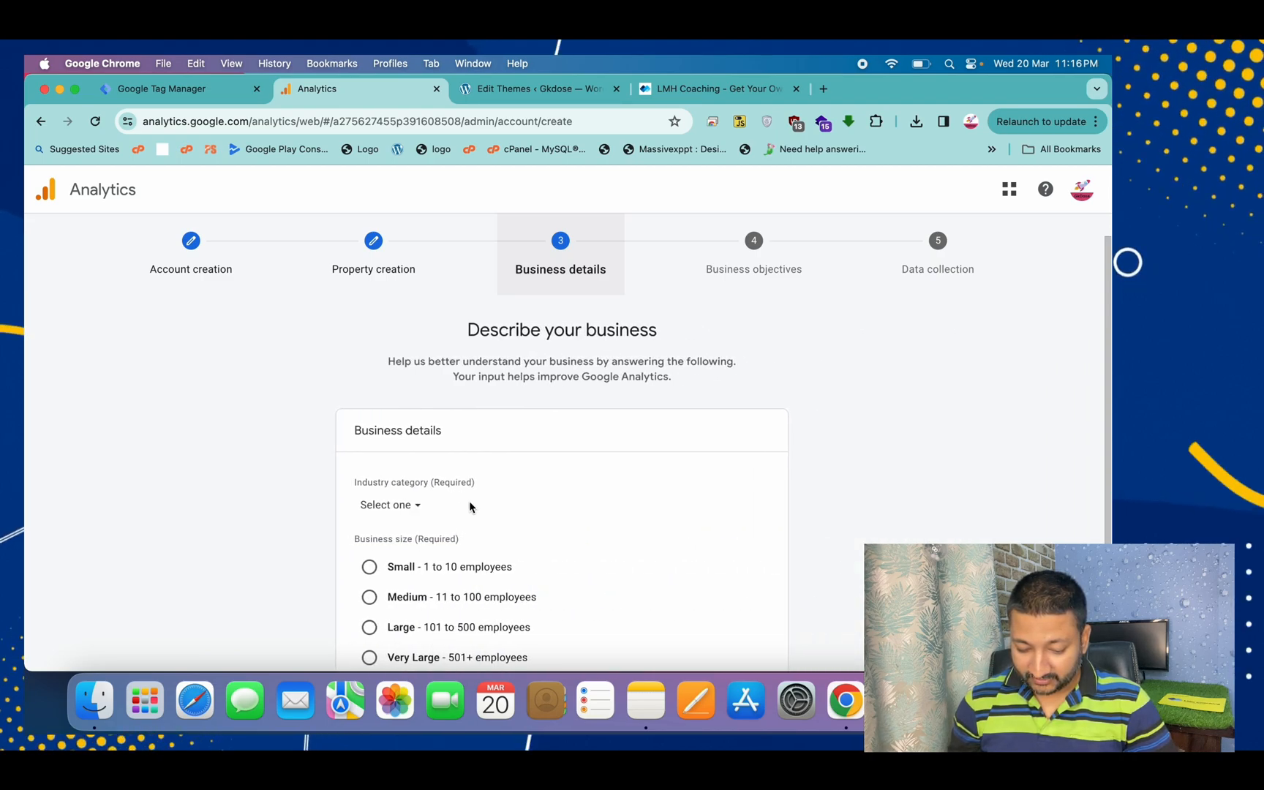
# Step: Set the industry category to Jobs & Education and the business size to Medium, and continue to the business objectives
pyautogui.scroll(-2, 787, 485)
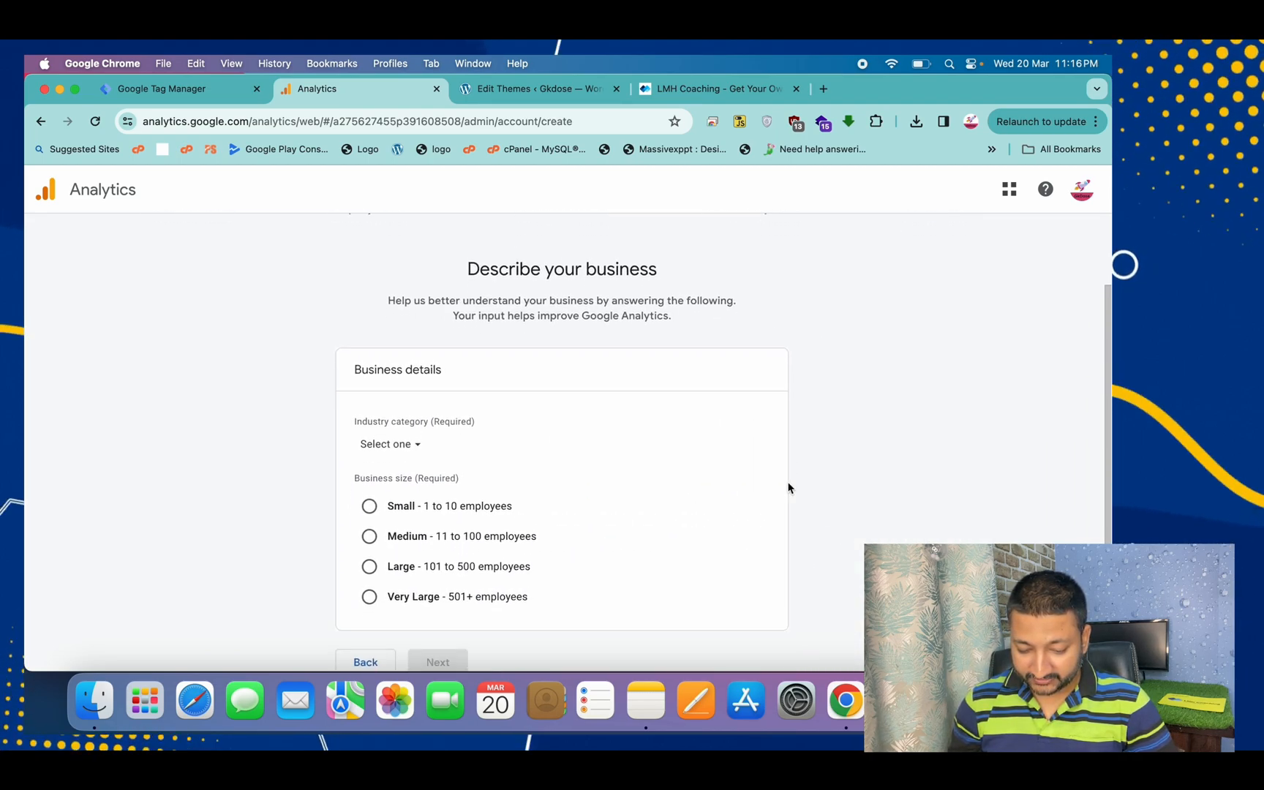
pyautogui.click(416, 425)
pyautogui.write('edu')
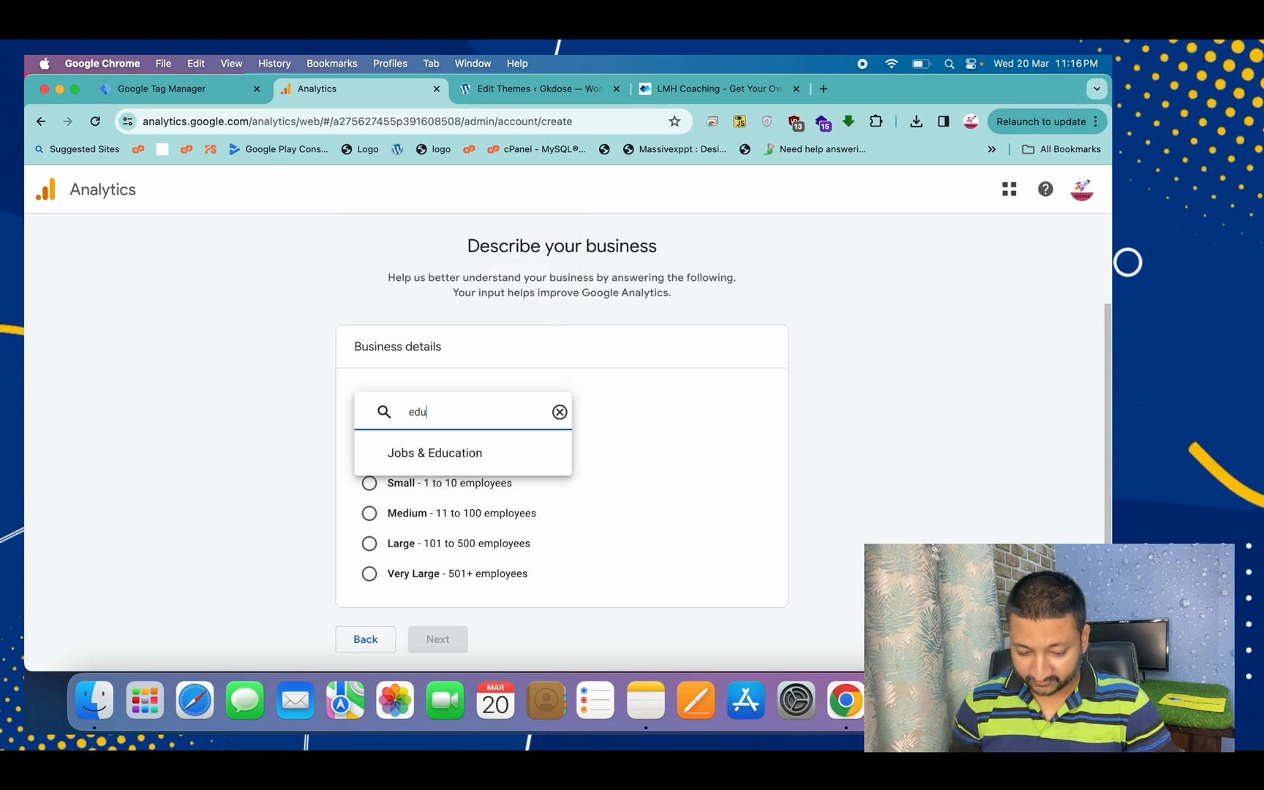
pyautogui.click(425, 459)
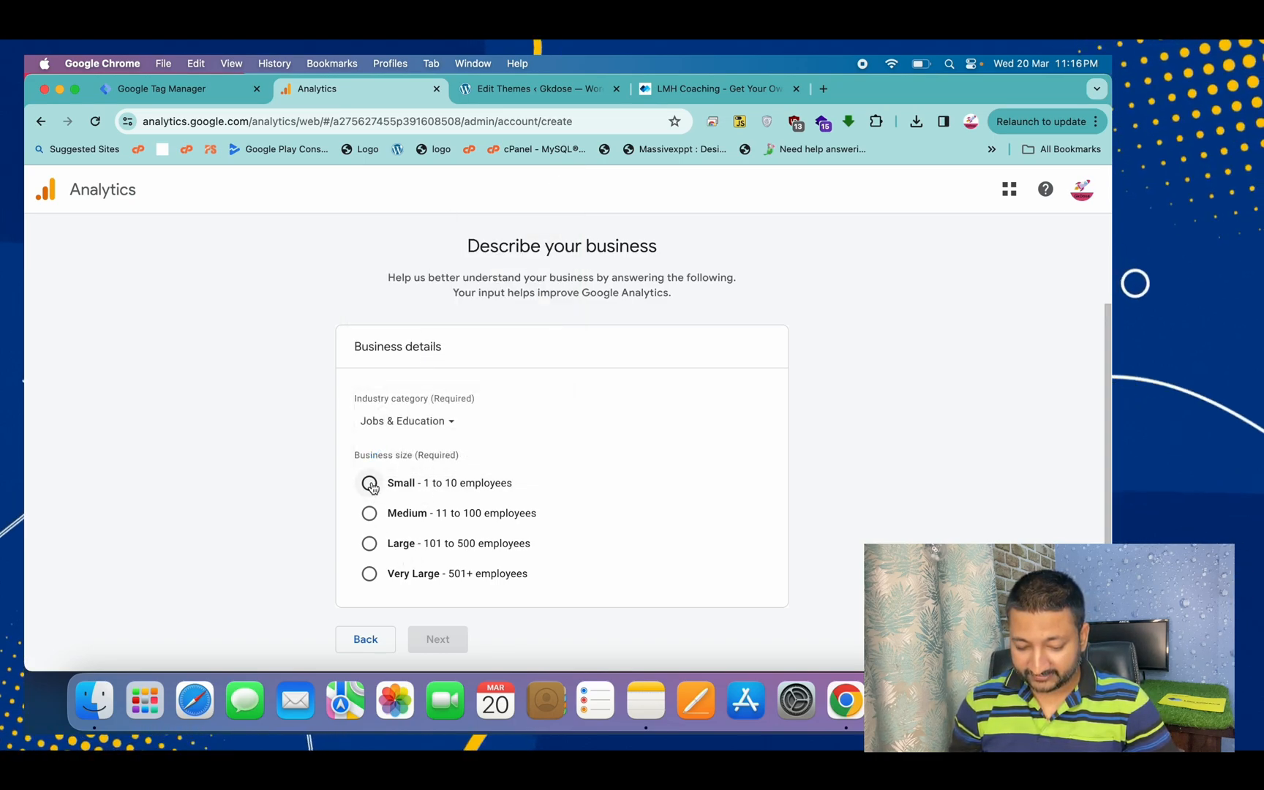
pyautogui.click(370, 514)
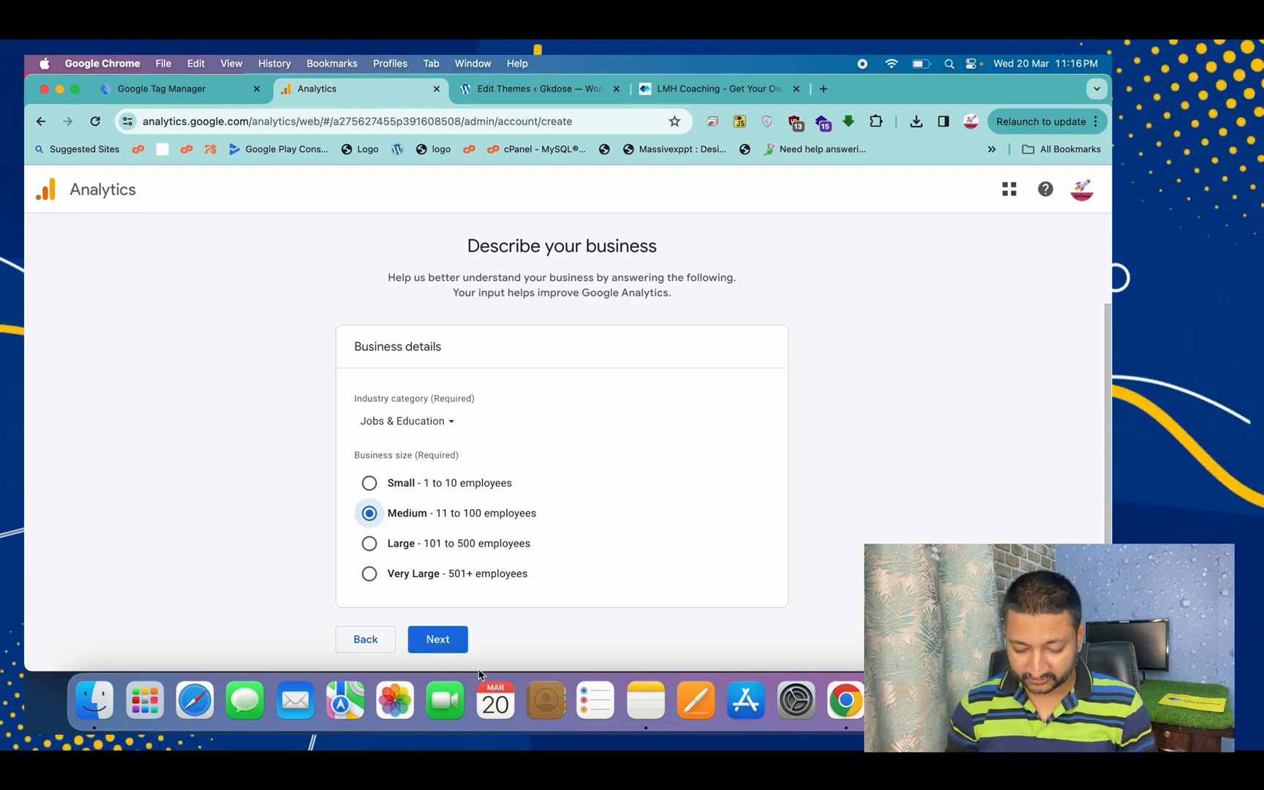
pyautogui.click(454, 641)
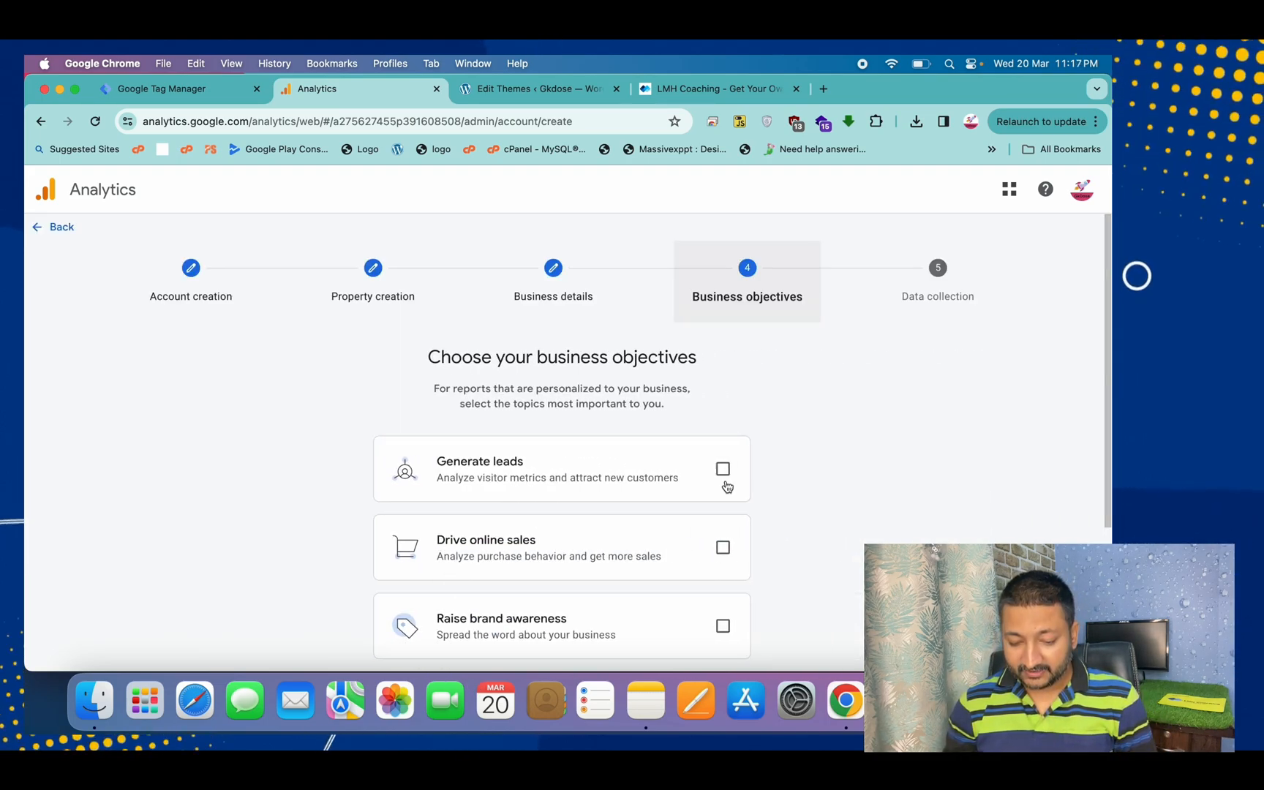
# Step: Try selecting the first four business objectives, and replace them with Get baseline reports
pyautogui.scroll(-3, 841, 460)
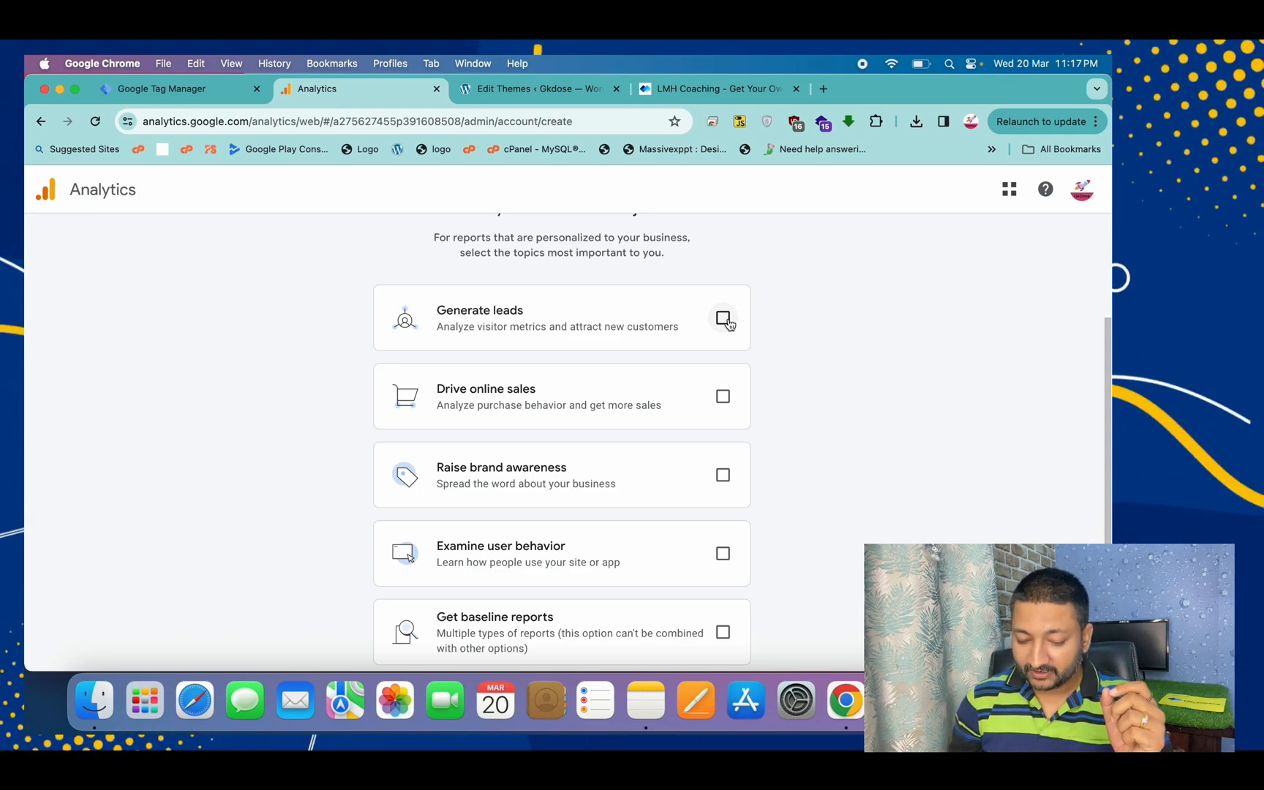
pyautogui.click(724, 320)
pyautogui.click(723, 399)
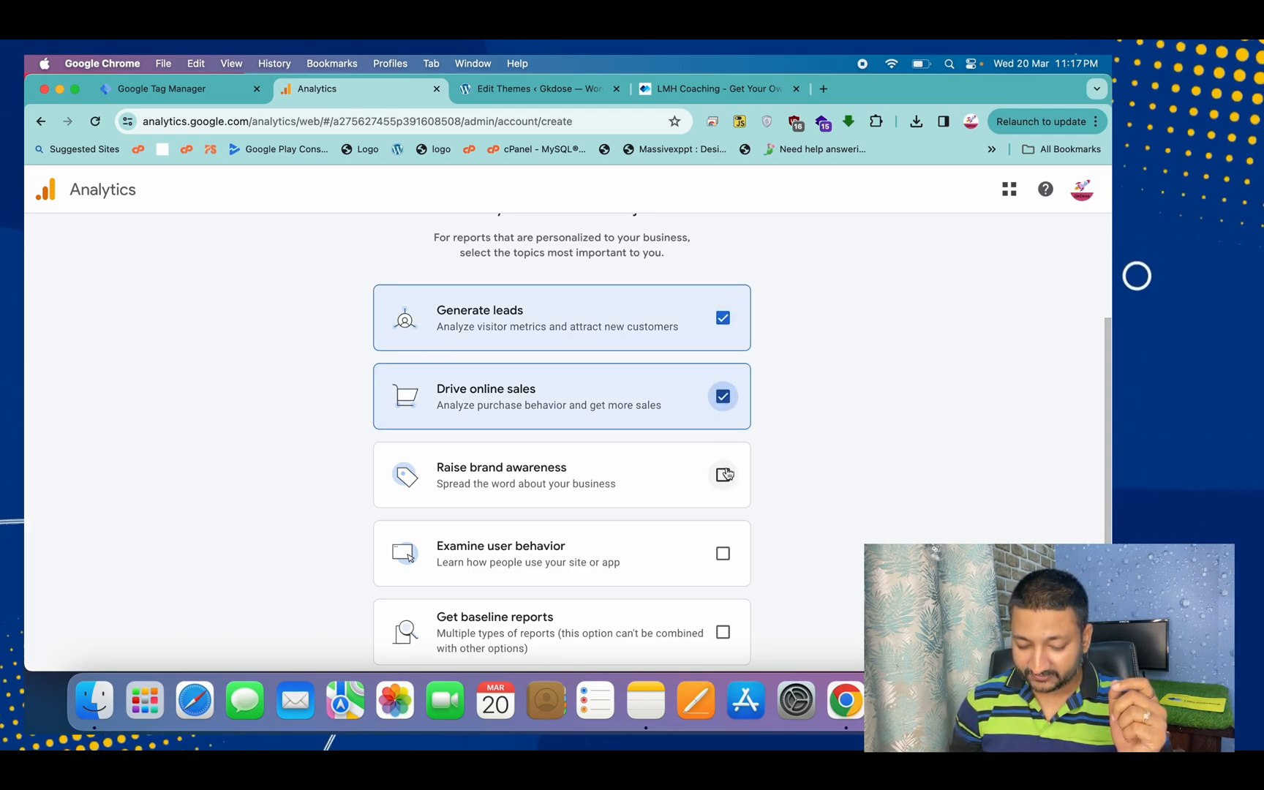
pyautogui.click(723, 475)
pyautogui.scroll(-2, 765, 480)
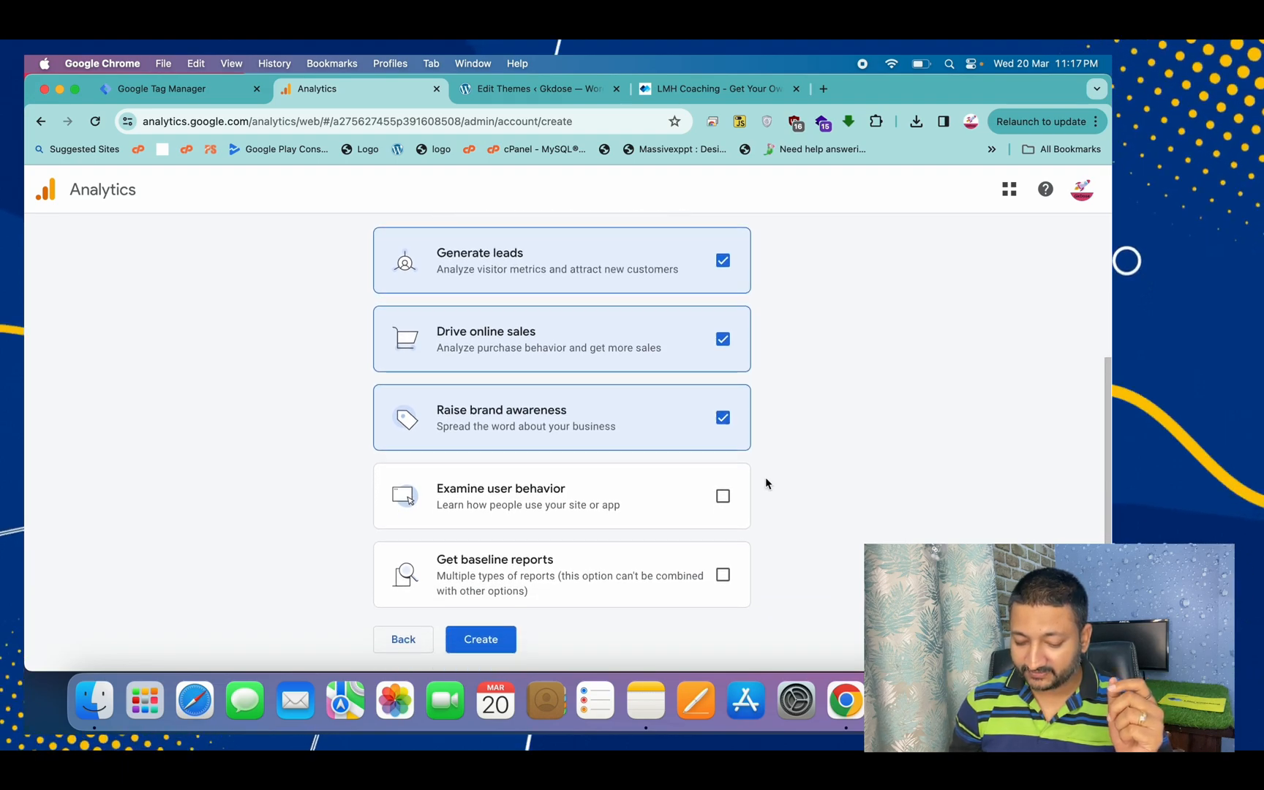
pyautogui.click(721, 496)
pyautogui.click(721, 579)
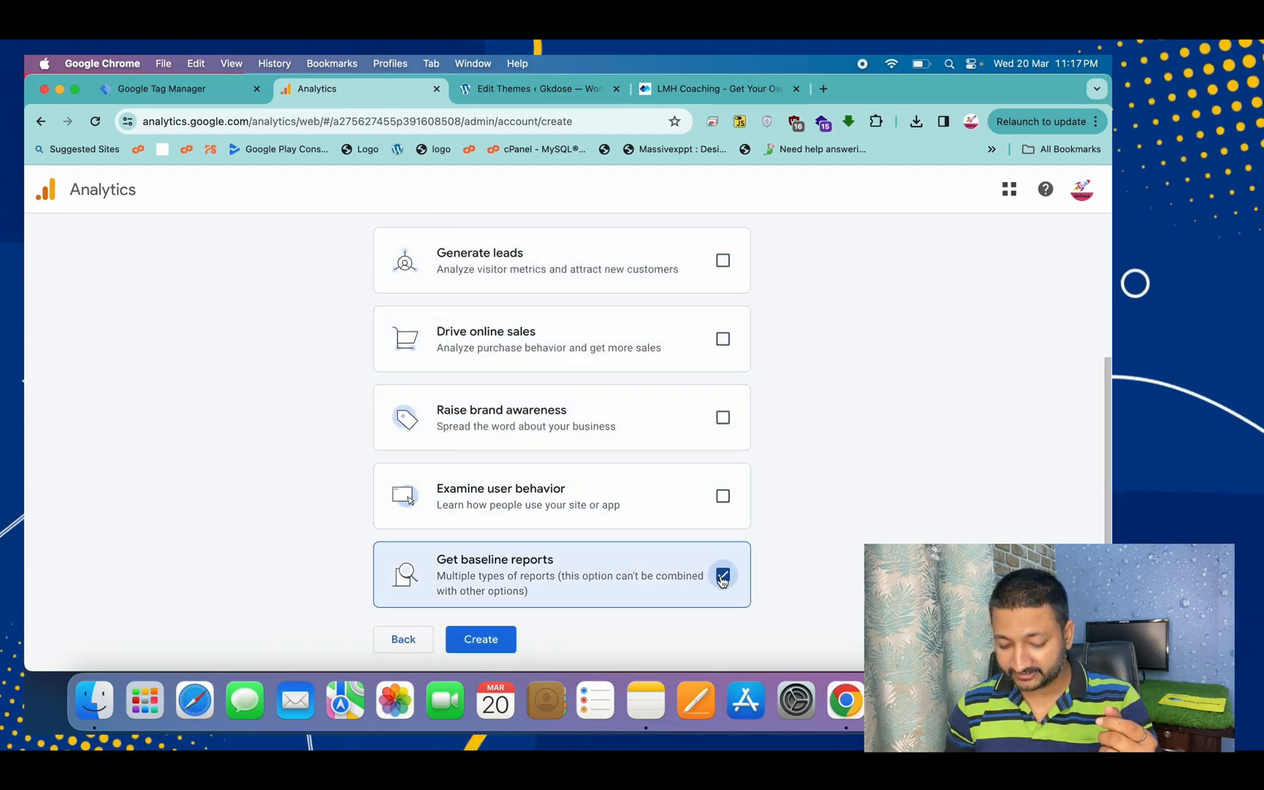
# Step: Clear Get baseline reports and select Examine user behavior, Raise brand awareness, Drive online sales and Generate leads
pyautogui.click(723, 578)
pyautogui.click(723, 496)
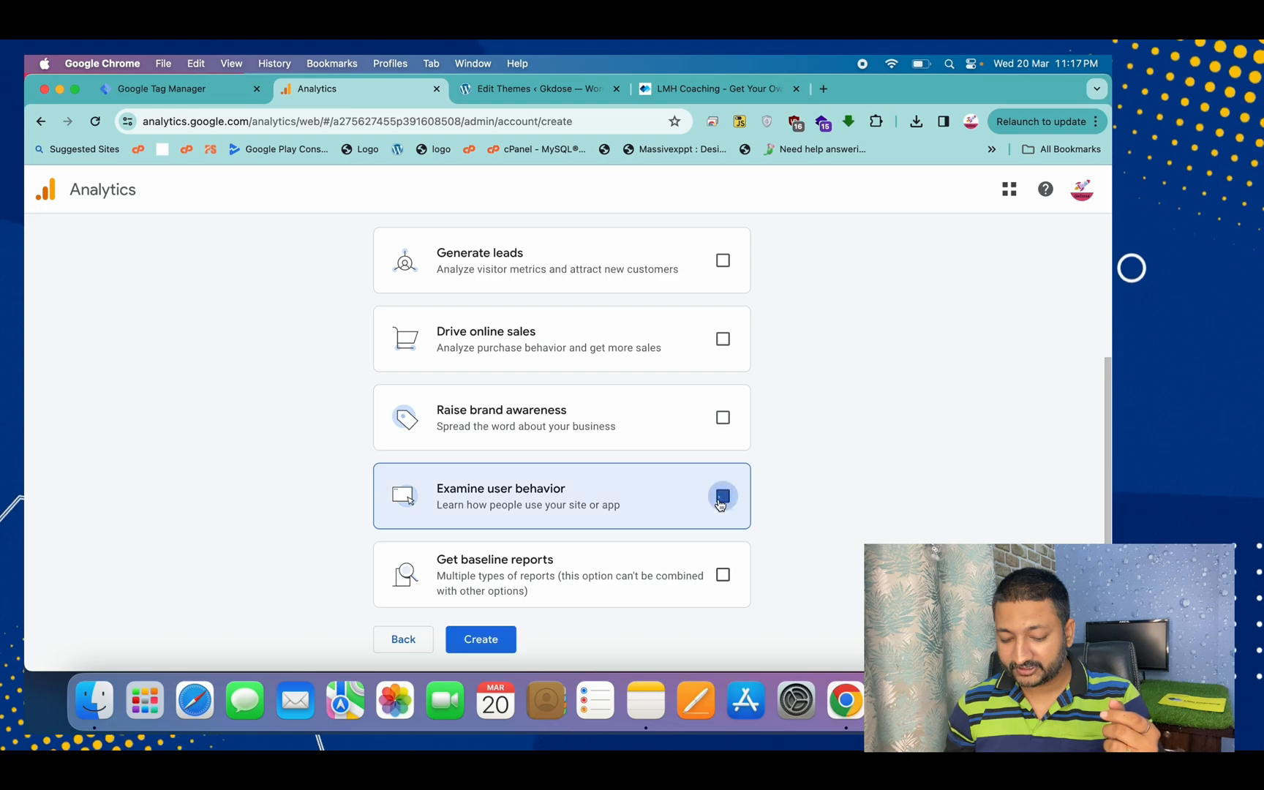
pyautogui.click(723, 418)
pyautogui.click(722, 339)
pyautogui.click(722, 262)
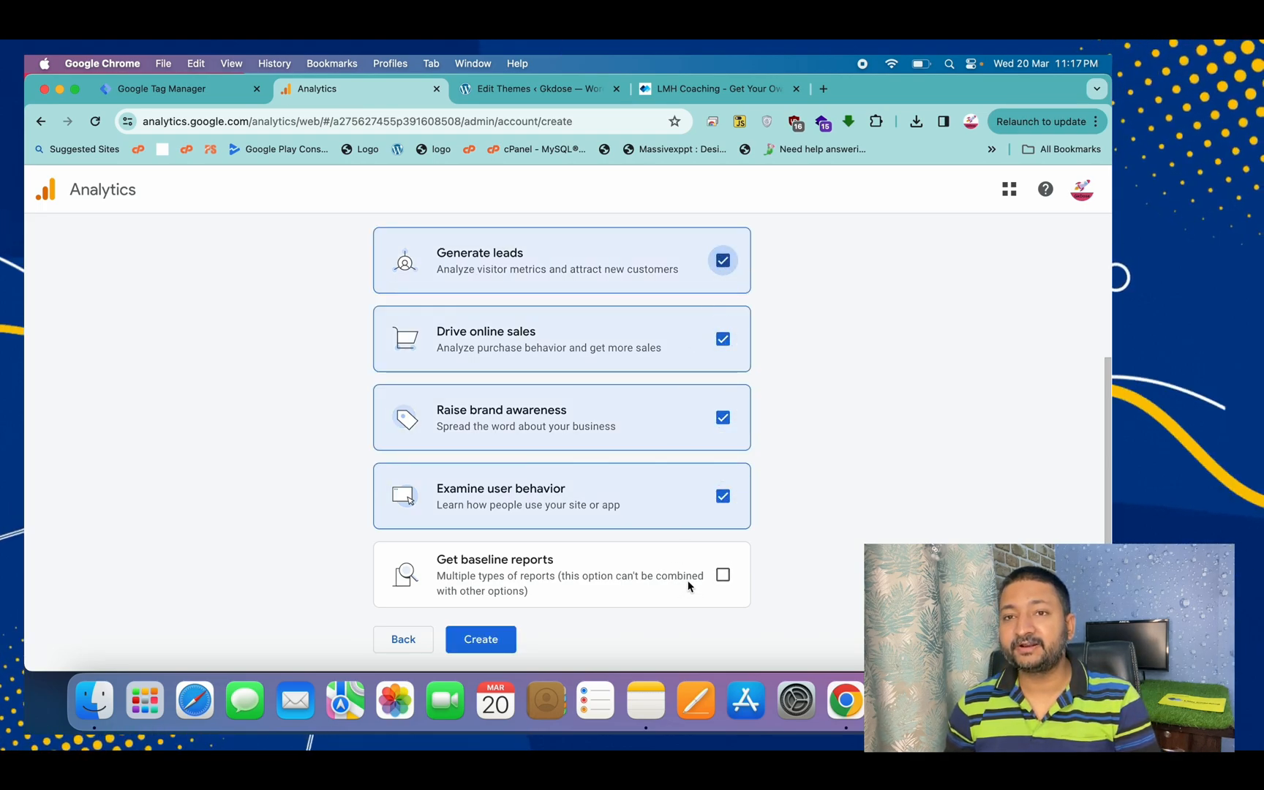
# Step: Try to create the account with only the Get baseline reports objective, and dismiss the Terms of Service agreement
pyautogui.click(722, 575)
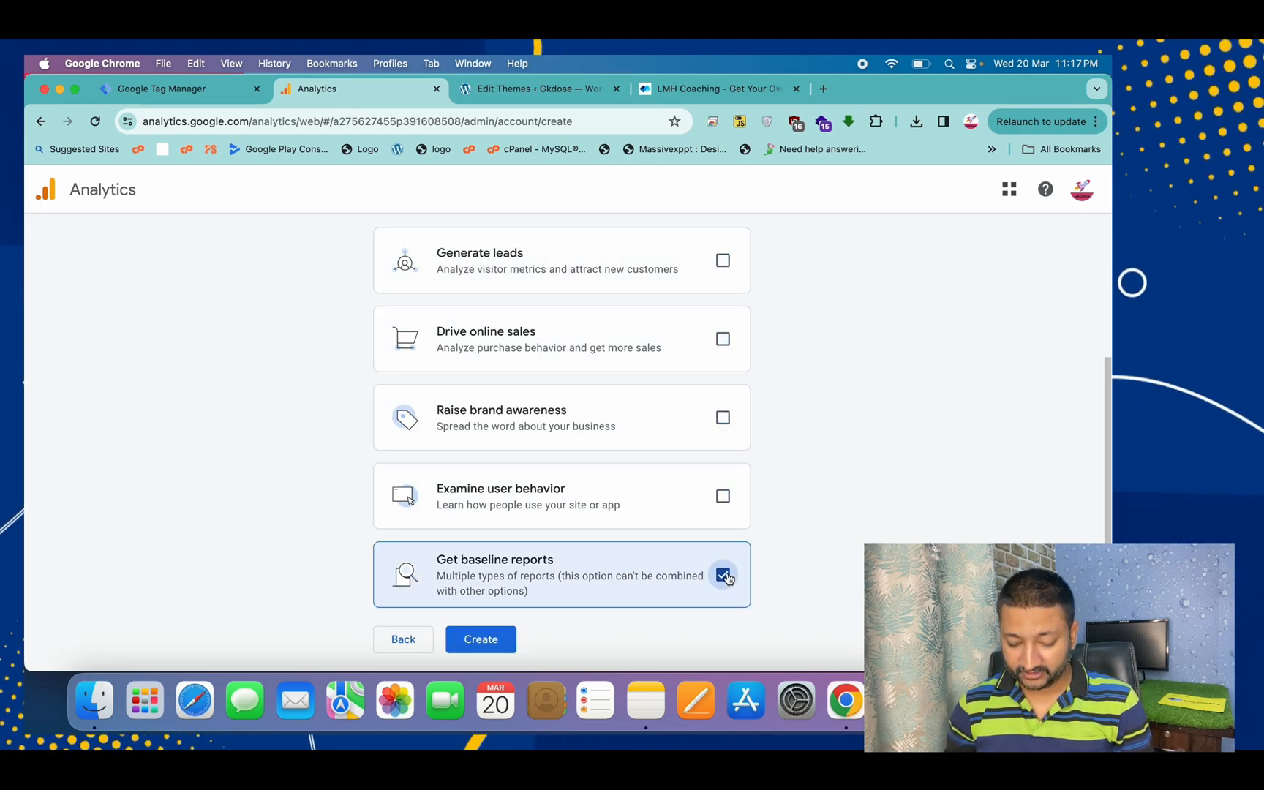
pyautogui.click(495, 641)
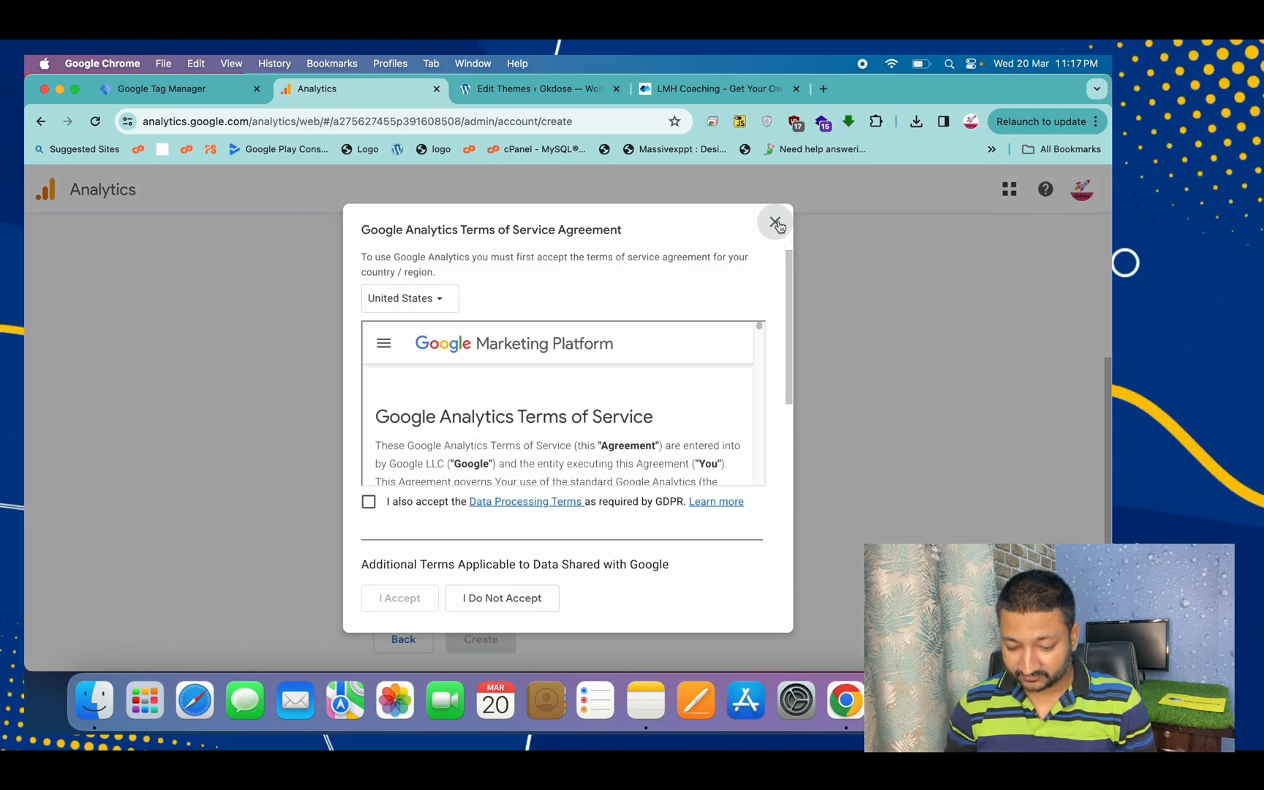
pyautogui.click(778, 224)
# Step: Select Drive online sales and Generate leads as the business objectives and submit the account for creation
pyautogui.click(723, 338)
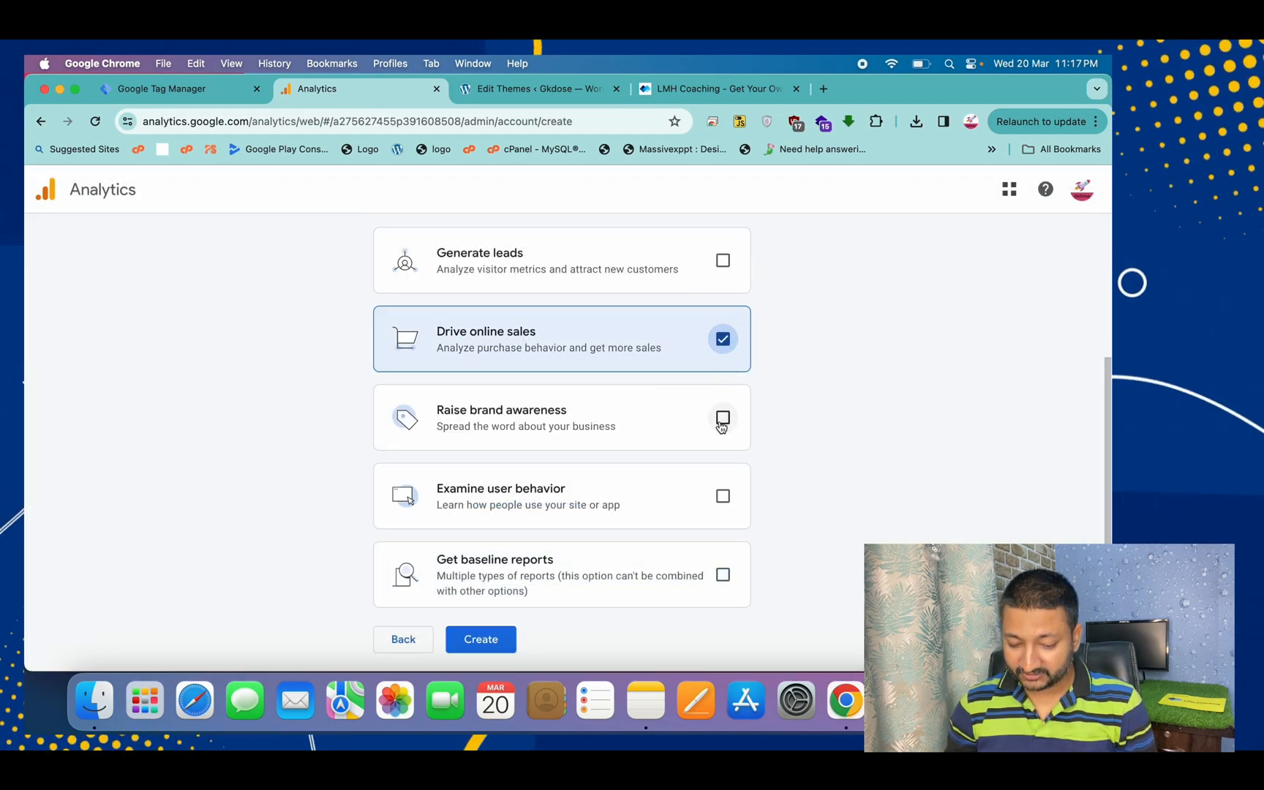
pyautogui.click(724, 268)
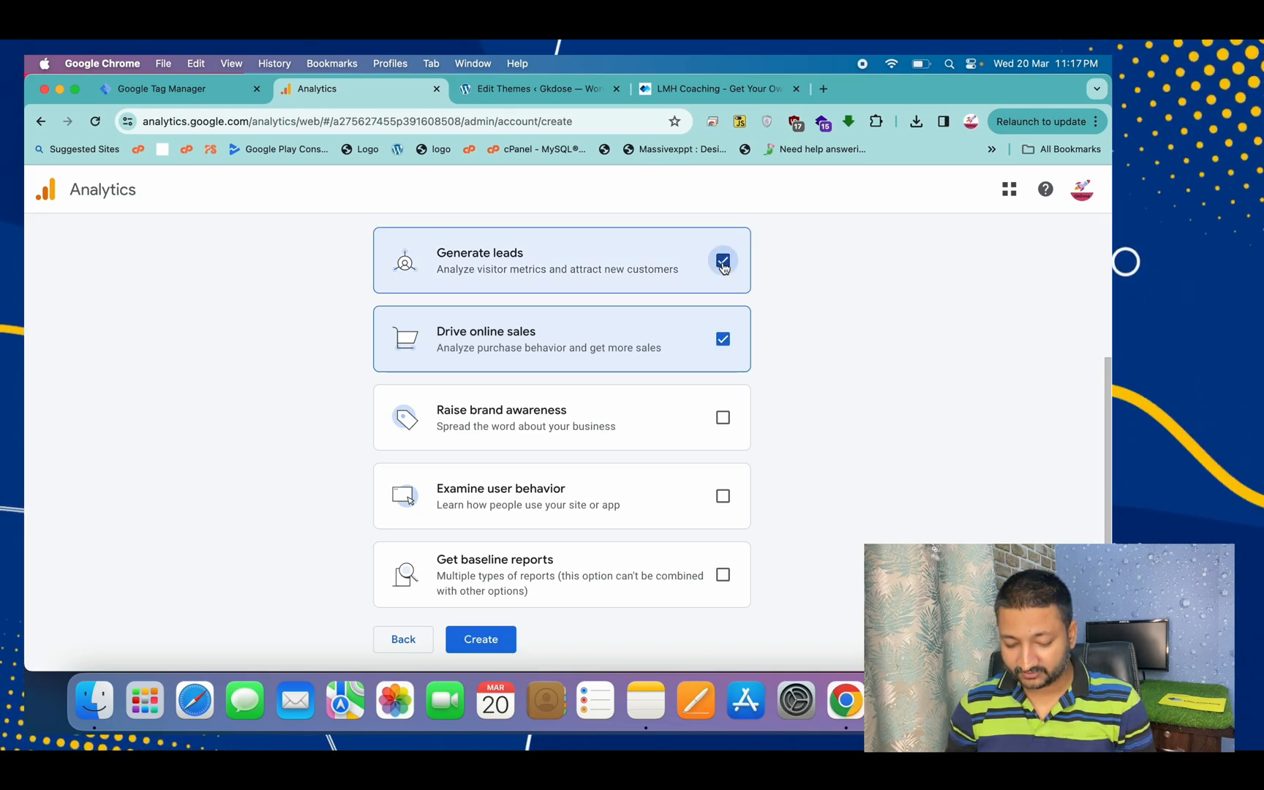
pyautogui.click(483, 641)
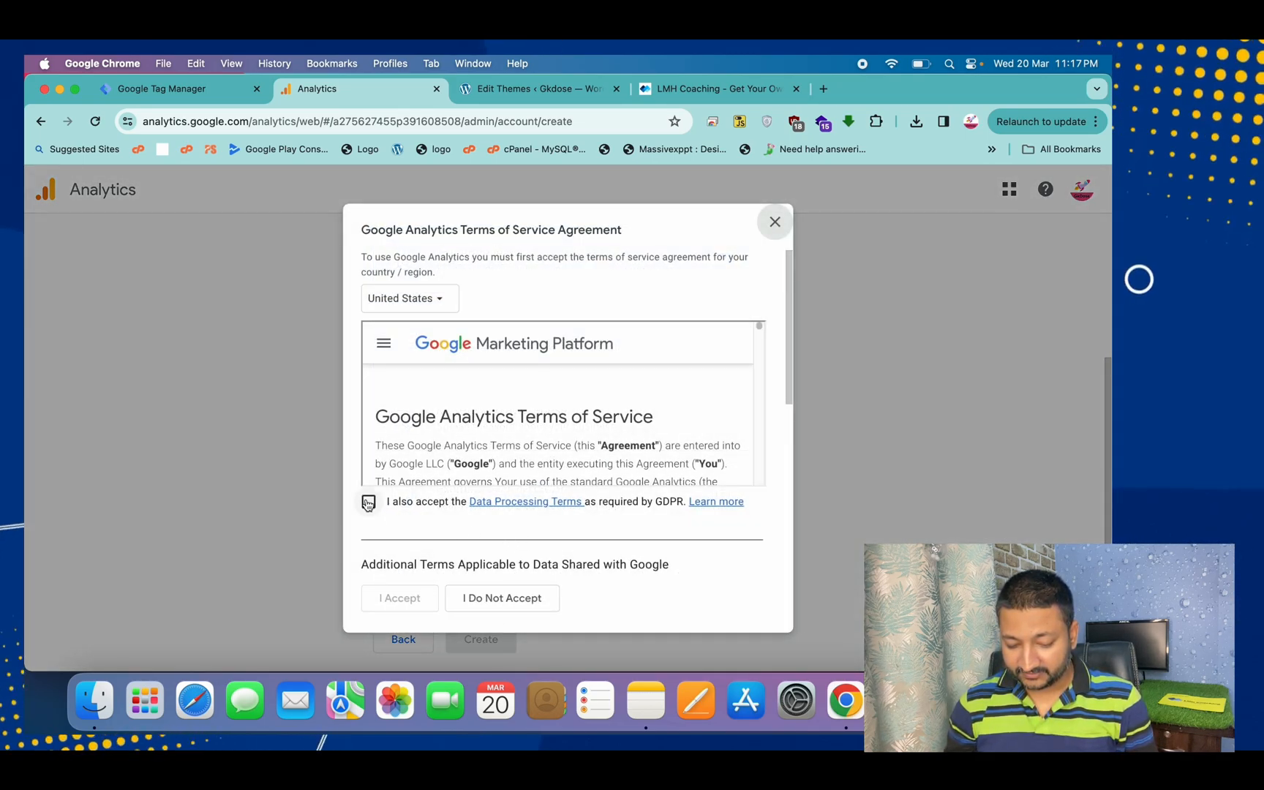
# Step: Accept the GDPR Data Processing Terms and the Measurement Controller-Controller Data Protection Terms, and agree to the Terms of Service
pyautogui.click(368, 502)
pyautogui.moveTo(789, 360); pyautogui.dragTo(787, 549)
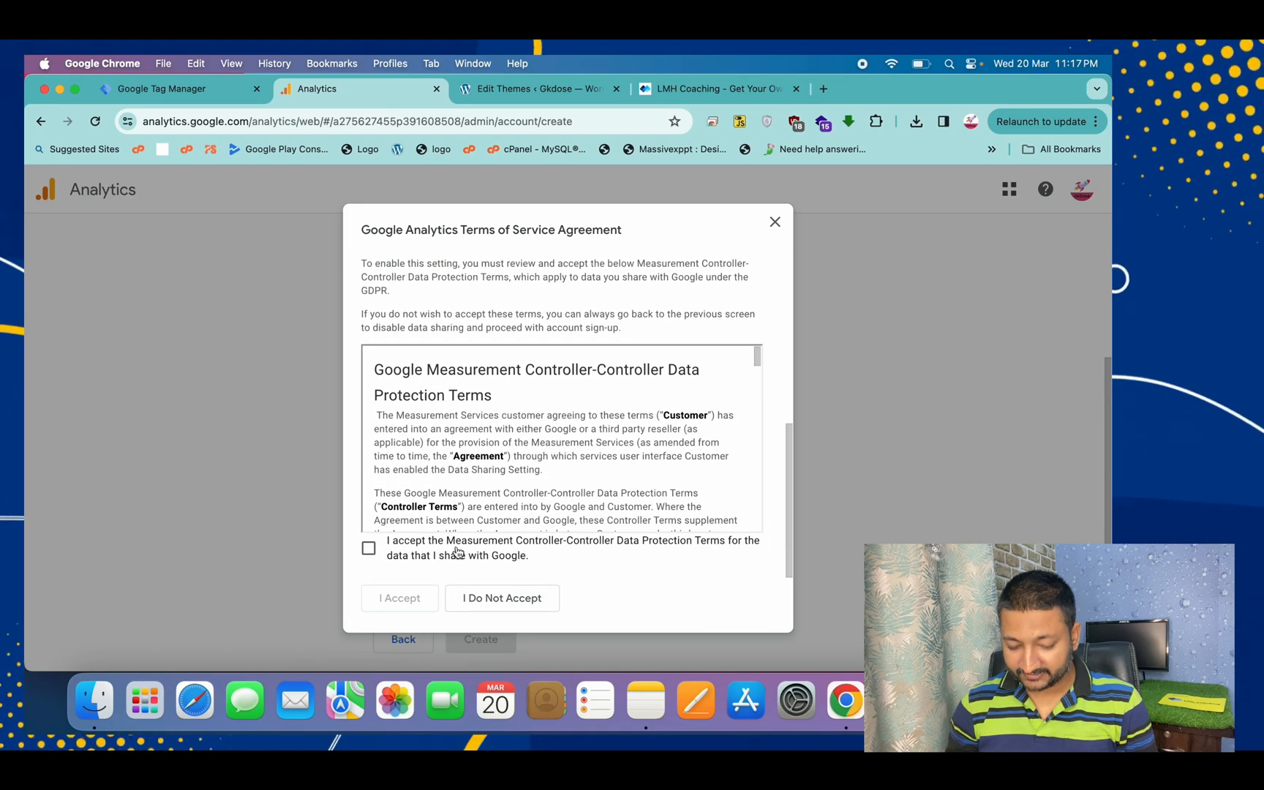
pyautogui.click(369, 550)
pyautogui.click(385, 597)
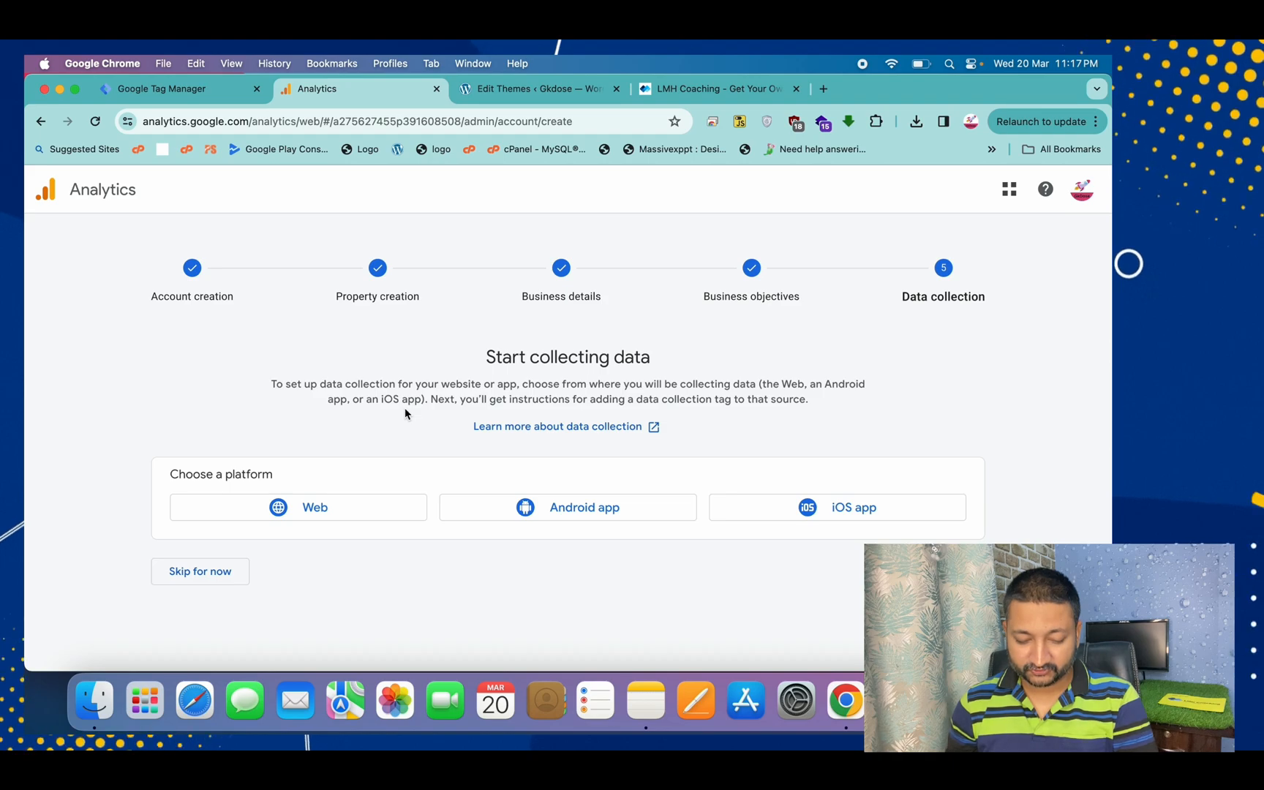
# Step: Choose Web as the data collection platform and enter gkdose.in as both the website URL and the stream name
pyautogui.click(292, 524)
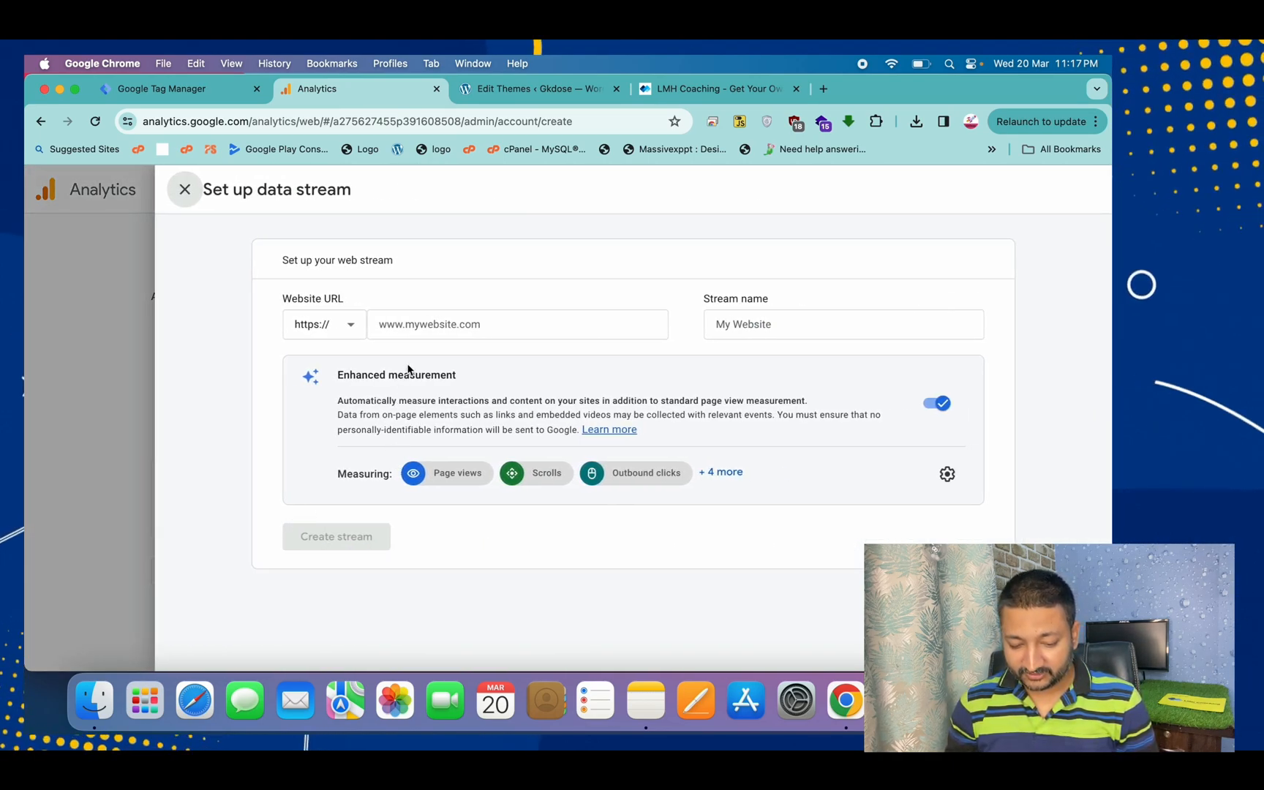
pyautogui.click(428, 326)
pyautogui.write('gkdose.in')
pyautogui.click(764, 323)
pyautogui.write('gkdose.in')
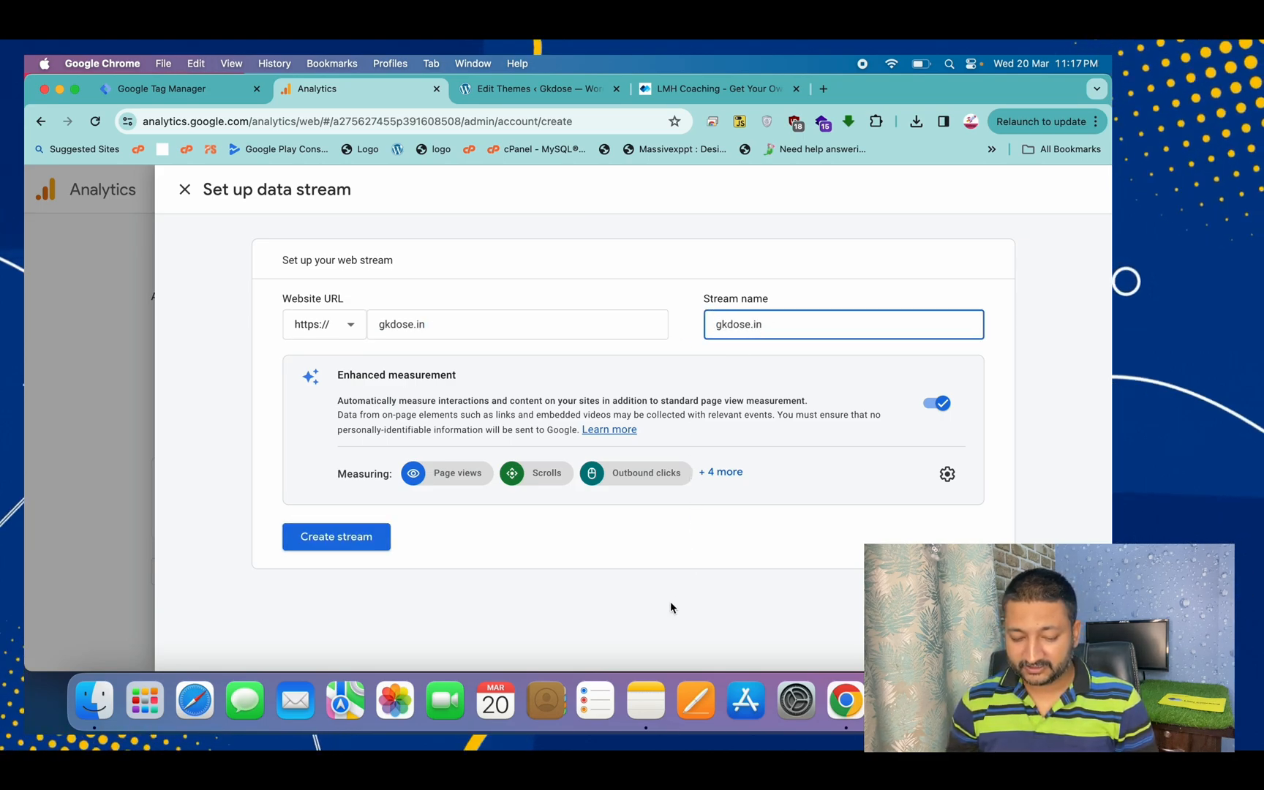
# Step: Review the Enhanced measurement options for the web stream and return to the stream setup
pyautogui.click(946, 476)
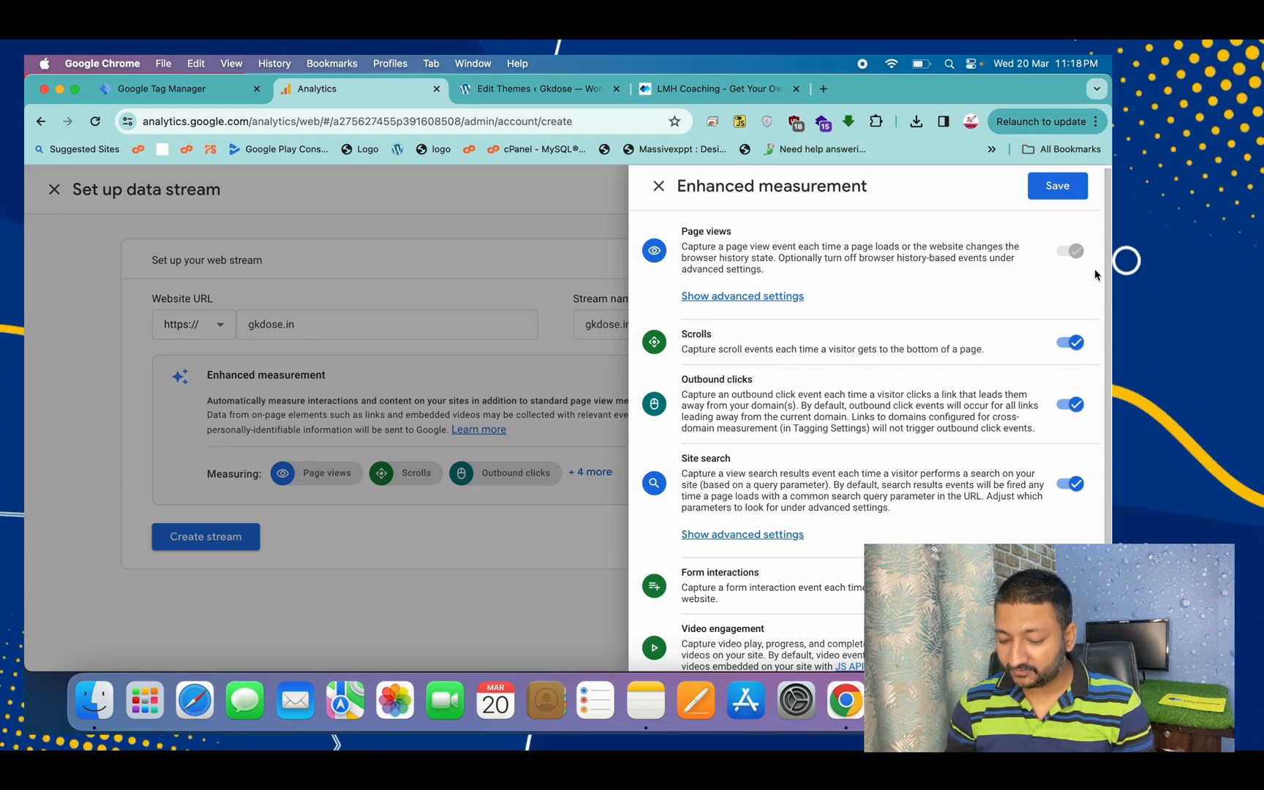
pyautogui.moveTo(1104, 395); pyautogui.dragTo(1110, 432)
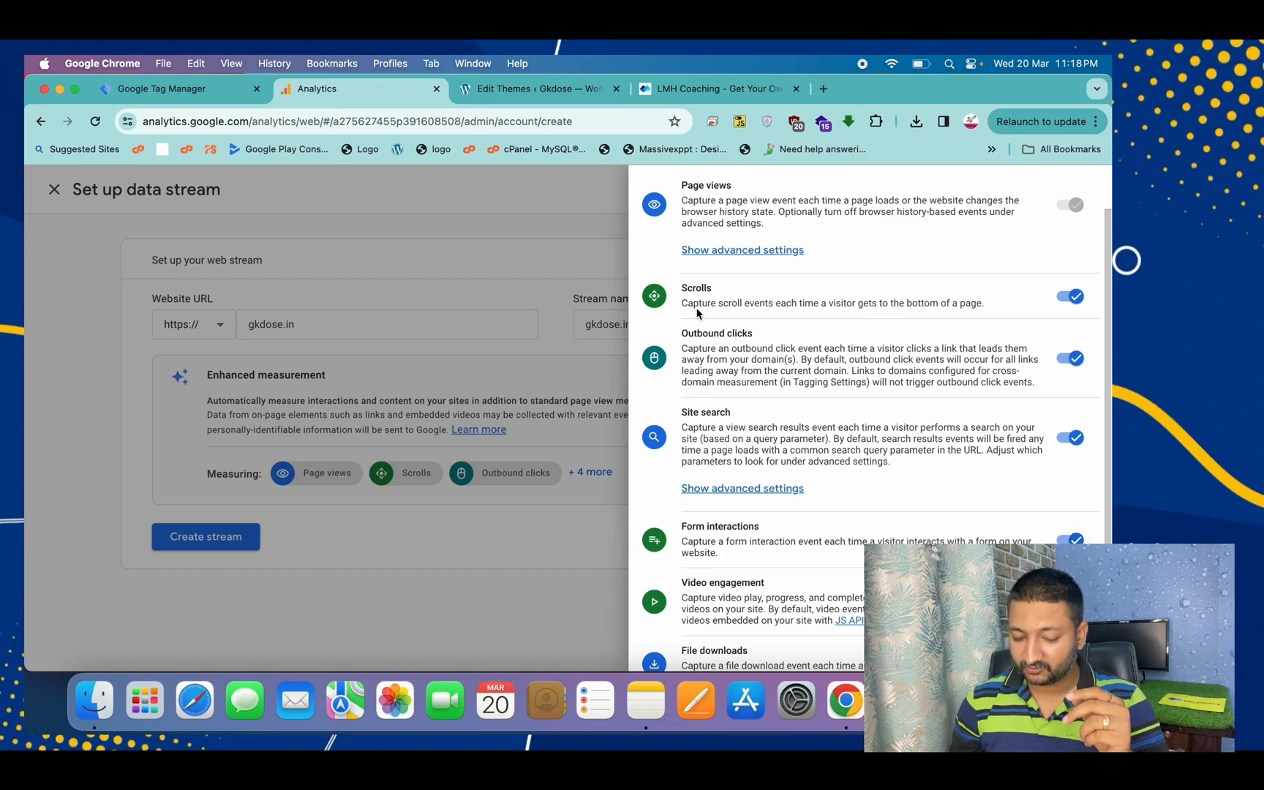
pyautogui.click(565, 313)
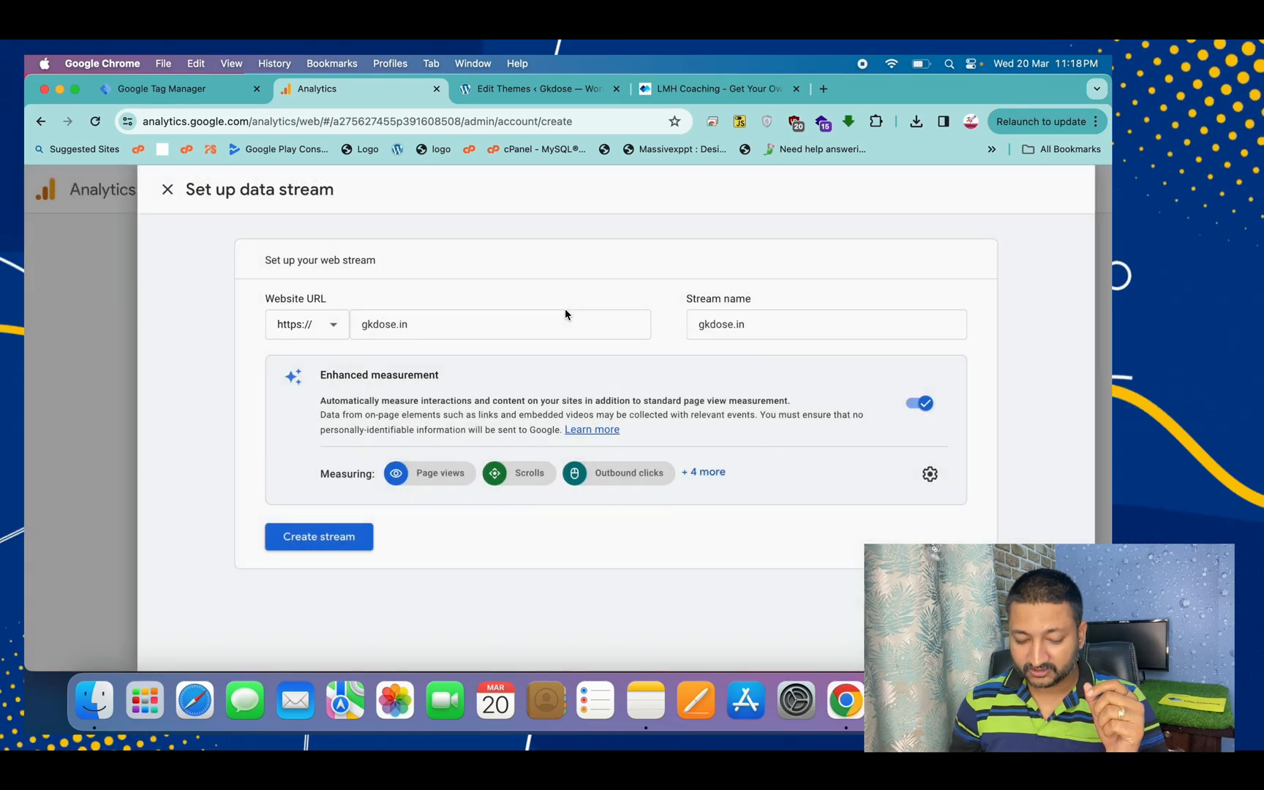
# Step: Create the web stream, dismiss the installation instructions and copy the stream's measurement ID
pyautogui.click(325, 538)
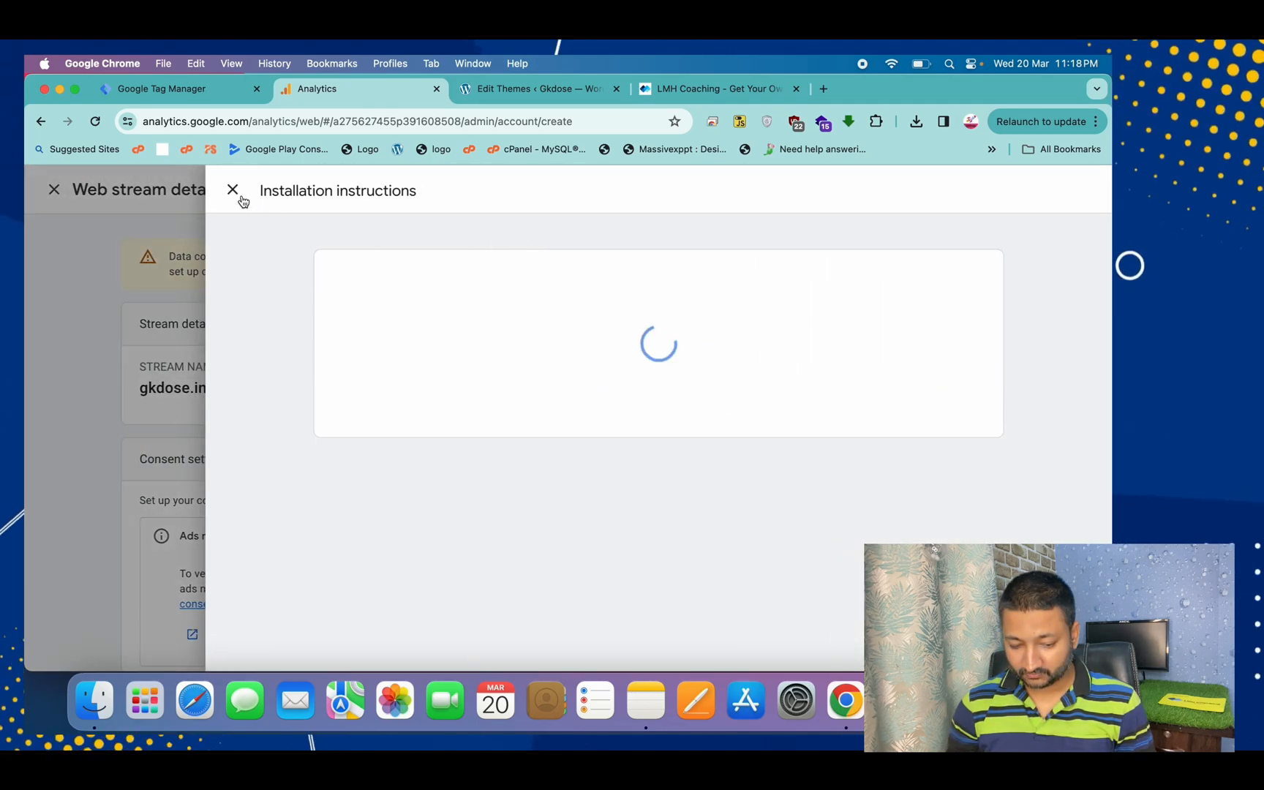
pyautogui.click(235, 192)
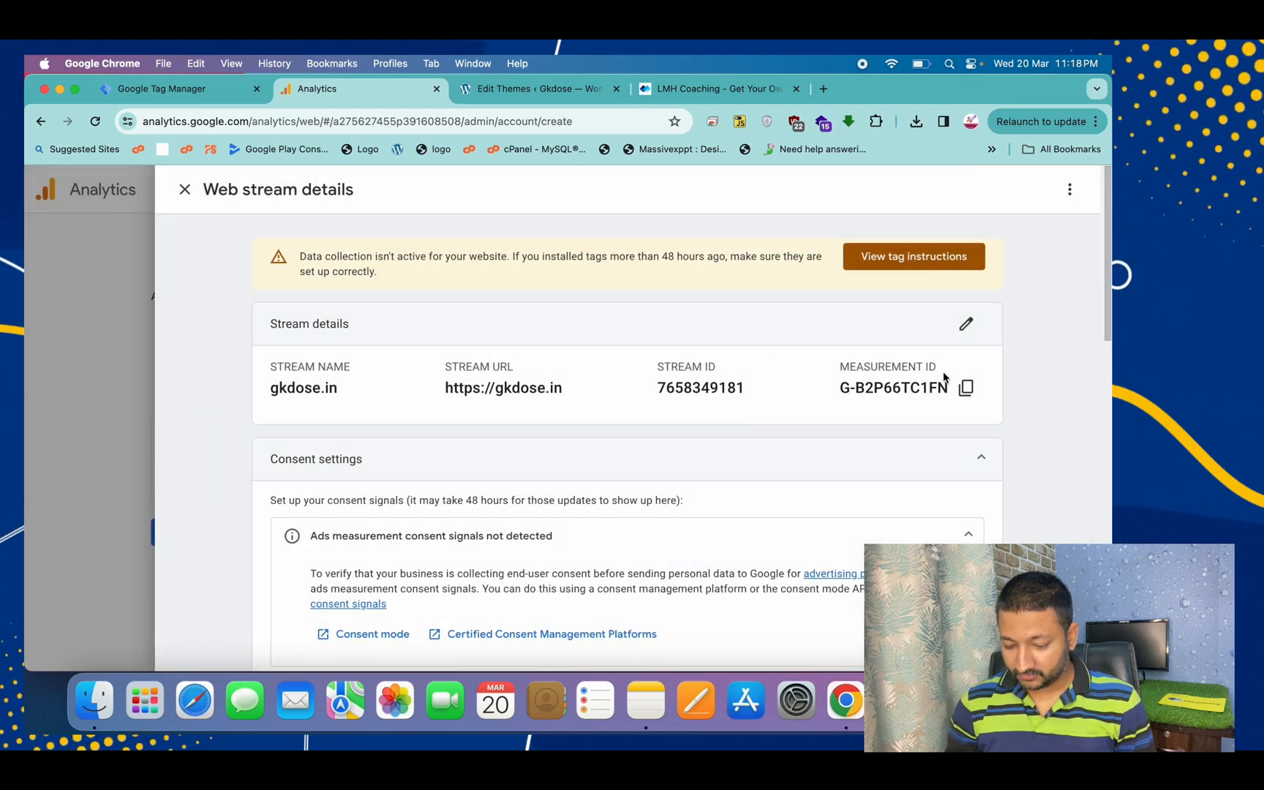
pyautogui.click(965, 390)
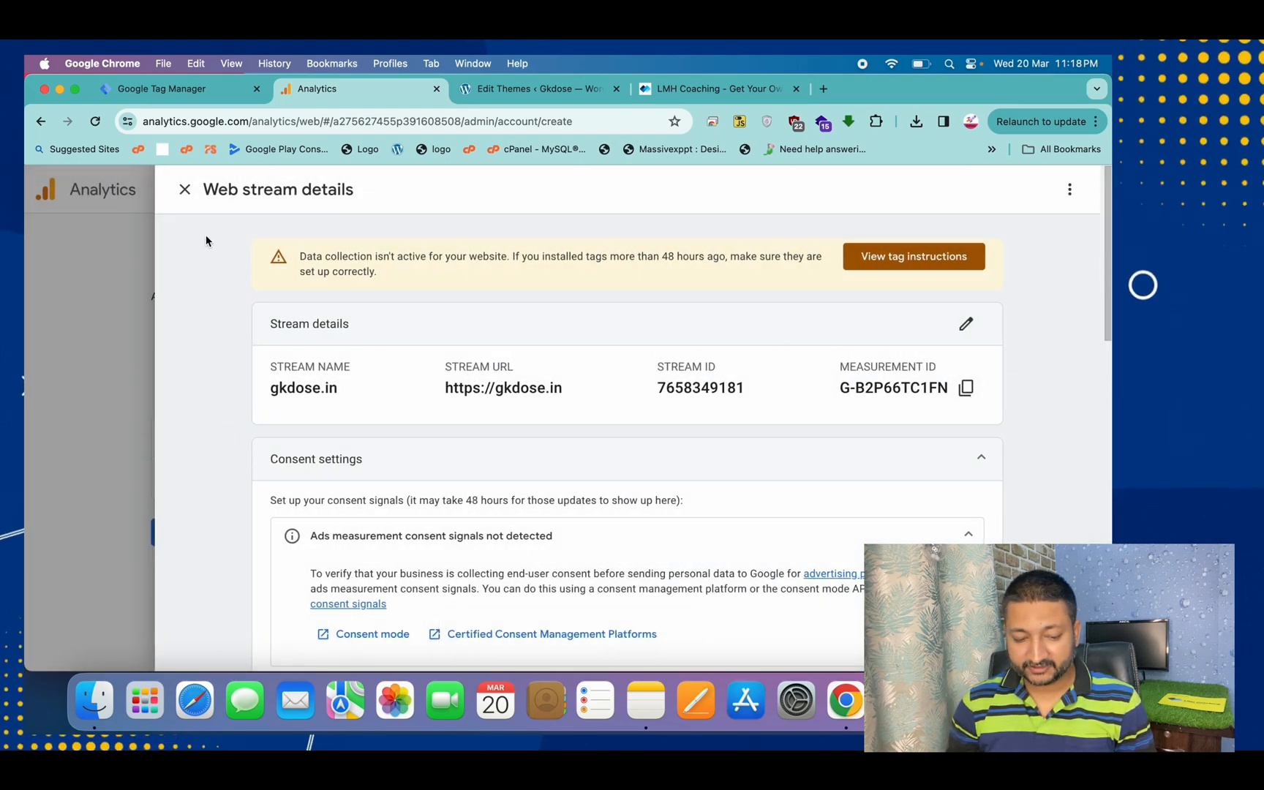
# Step: Switch to Google Tag Manager, create a new tag named gkdose and bring up its tag type choices
pyautogui.click(186, 95)
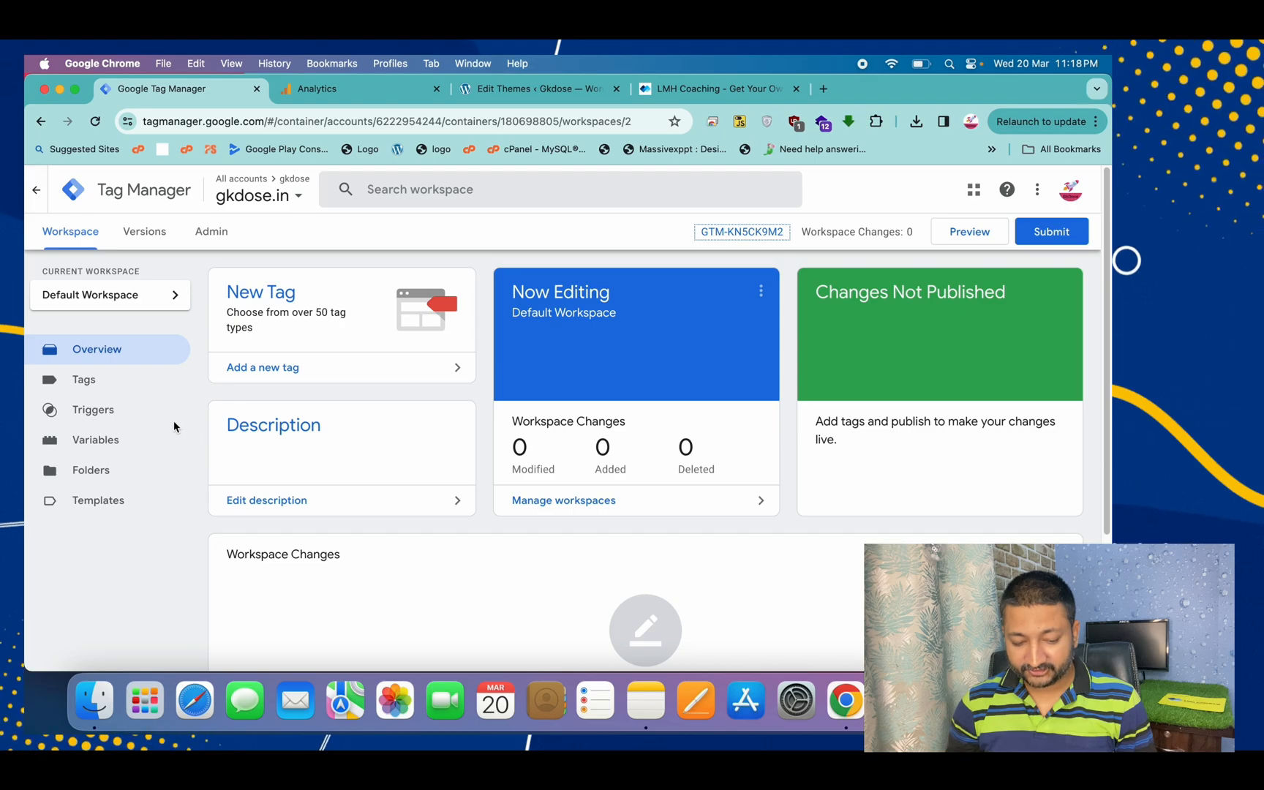
pyautogui.click(127, 390)
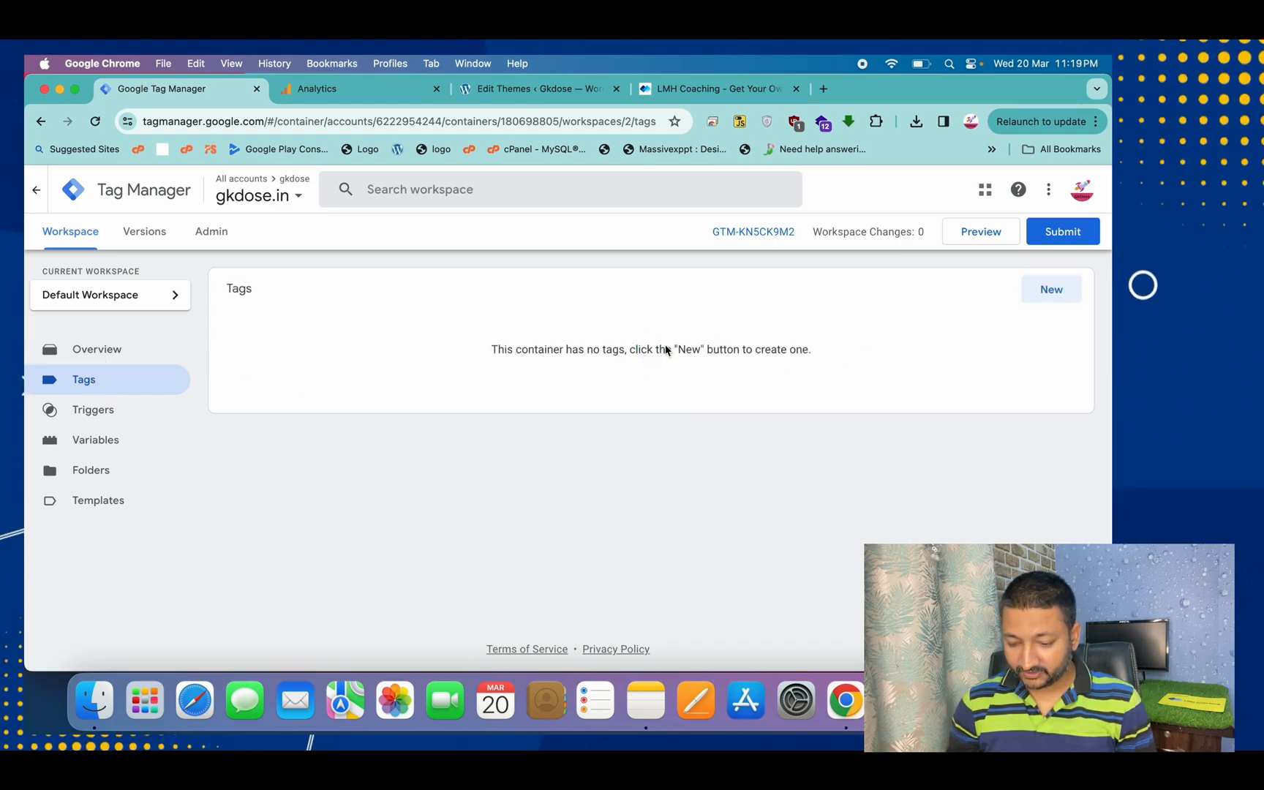
pyautogui.click(1050, 290)
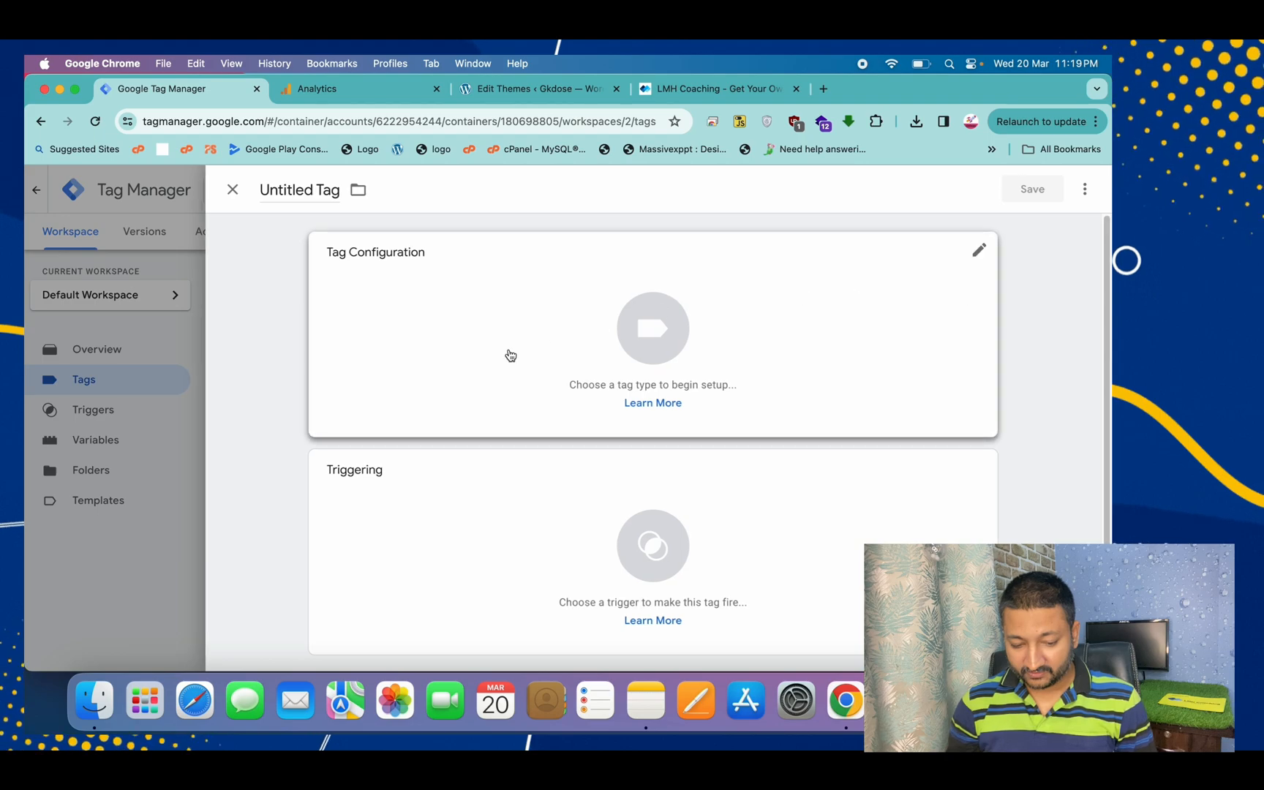
pyautogui.click(327, 191)
pyautogui.write('gkdose')
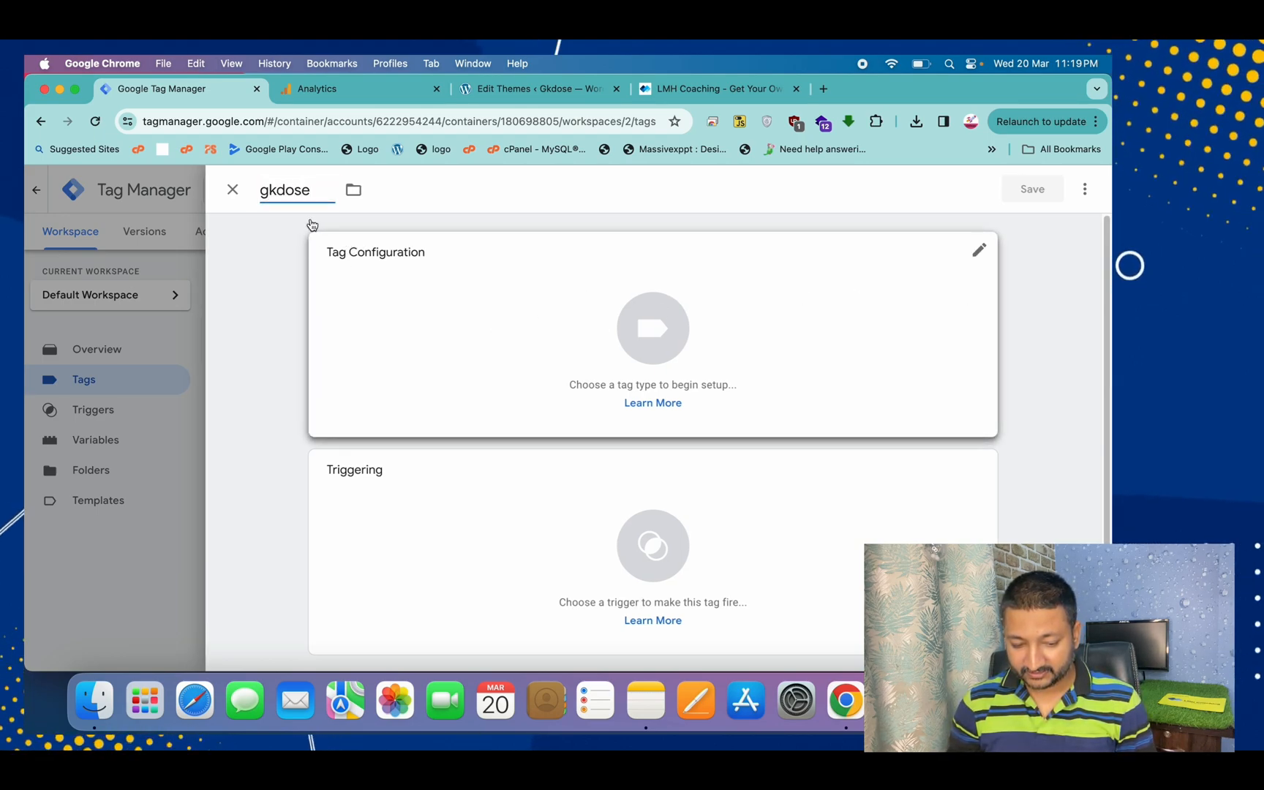
pyautogui.click(652, 322)
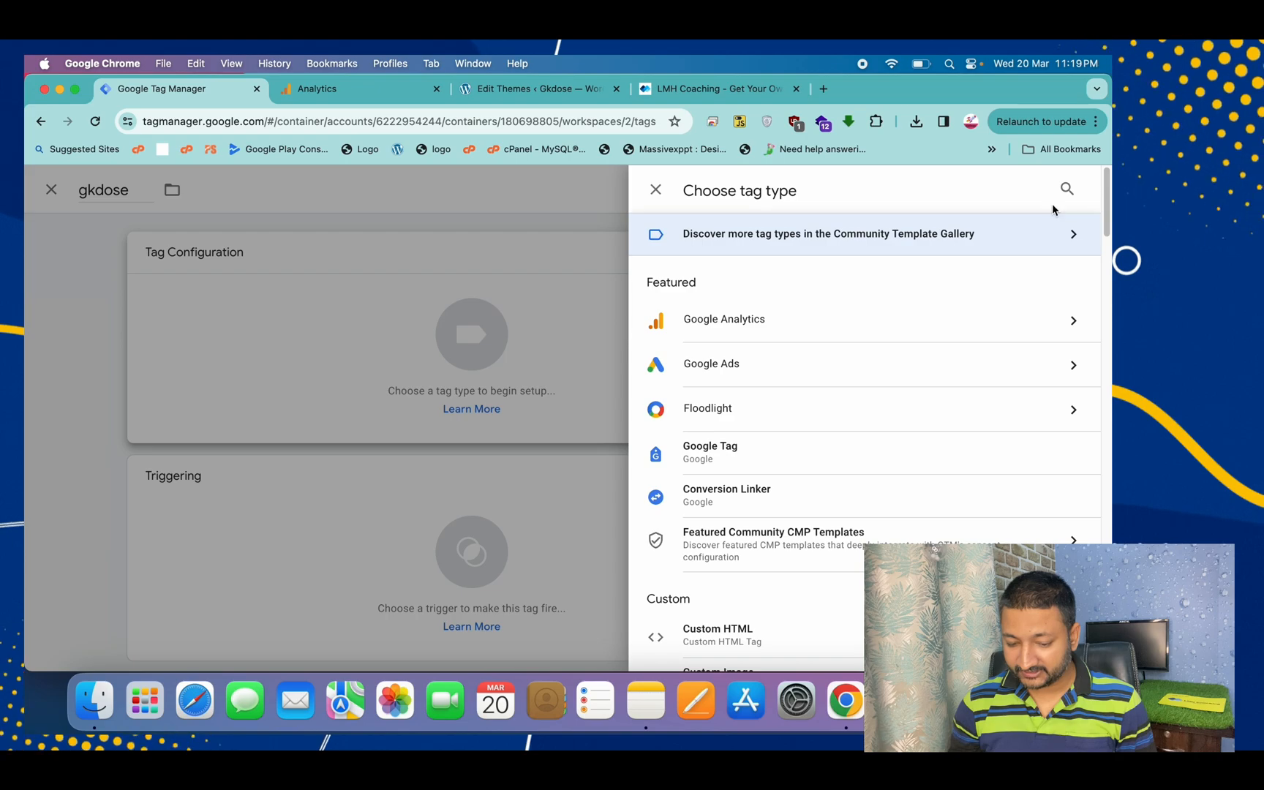
# Step: Search the tag types for ga4 and clear the search
pyautogui.click(1056, 200)
pyautogui.write('ga4')
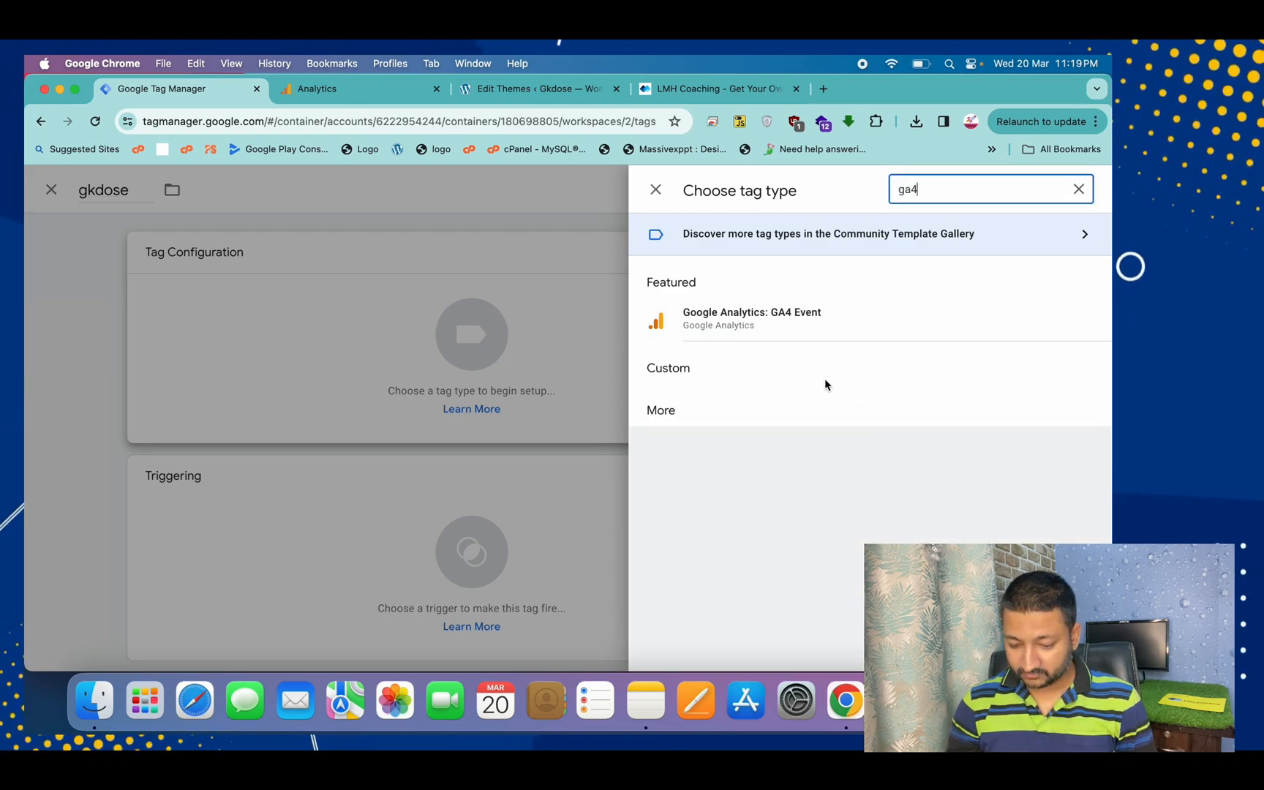
pyautogui.press('BackSpace')
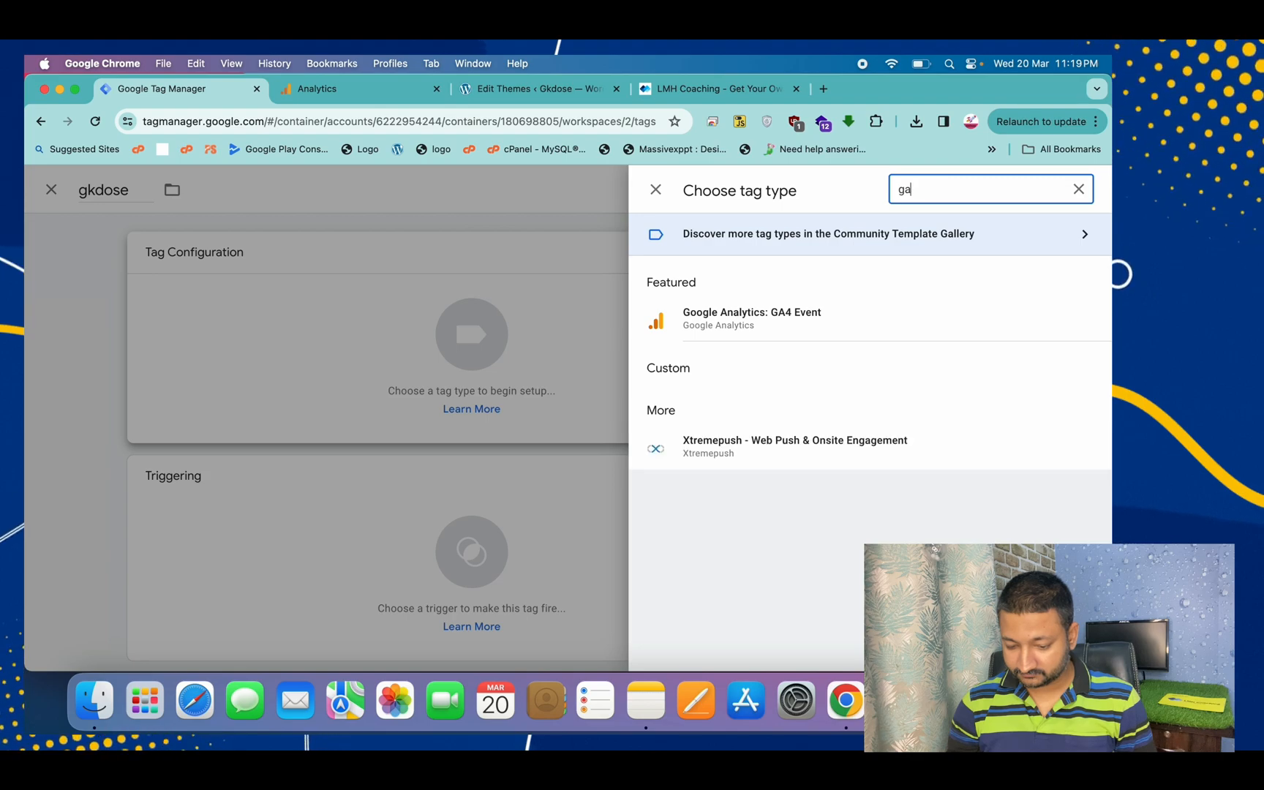
pyautogui.press('BackSpace')
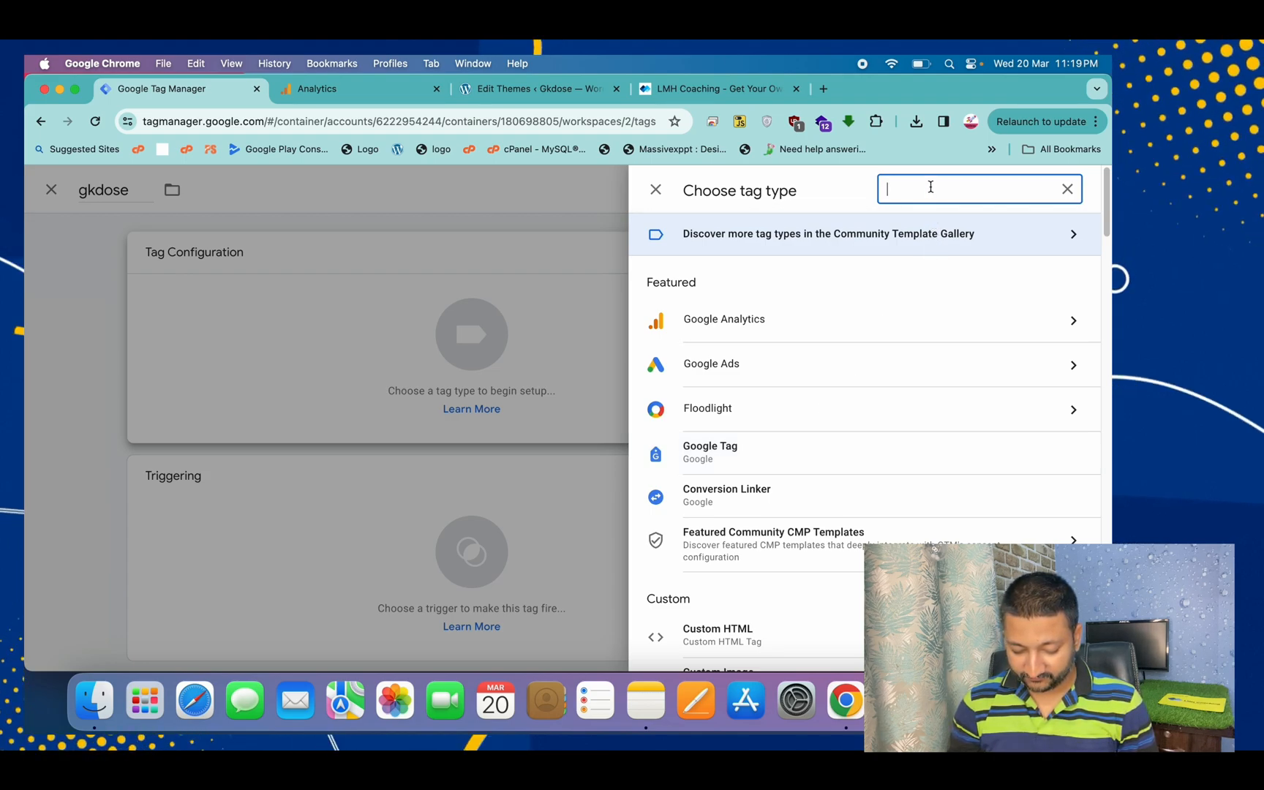
# Step: Choose Google Tag as the tag type and paste the copied measurement ID as its Tag ID
pyautogui.click(768, 452)
pyautogui.click(409, 405)
pyautogui.press('super+v')
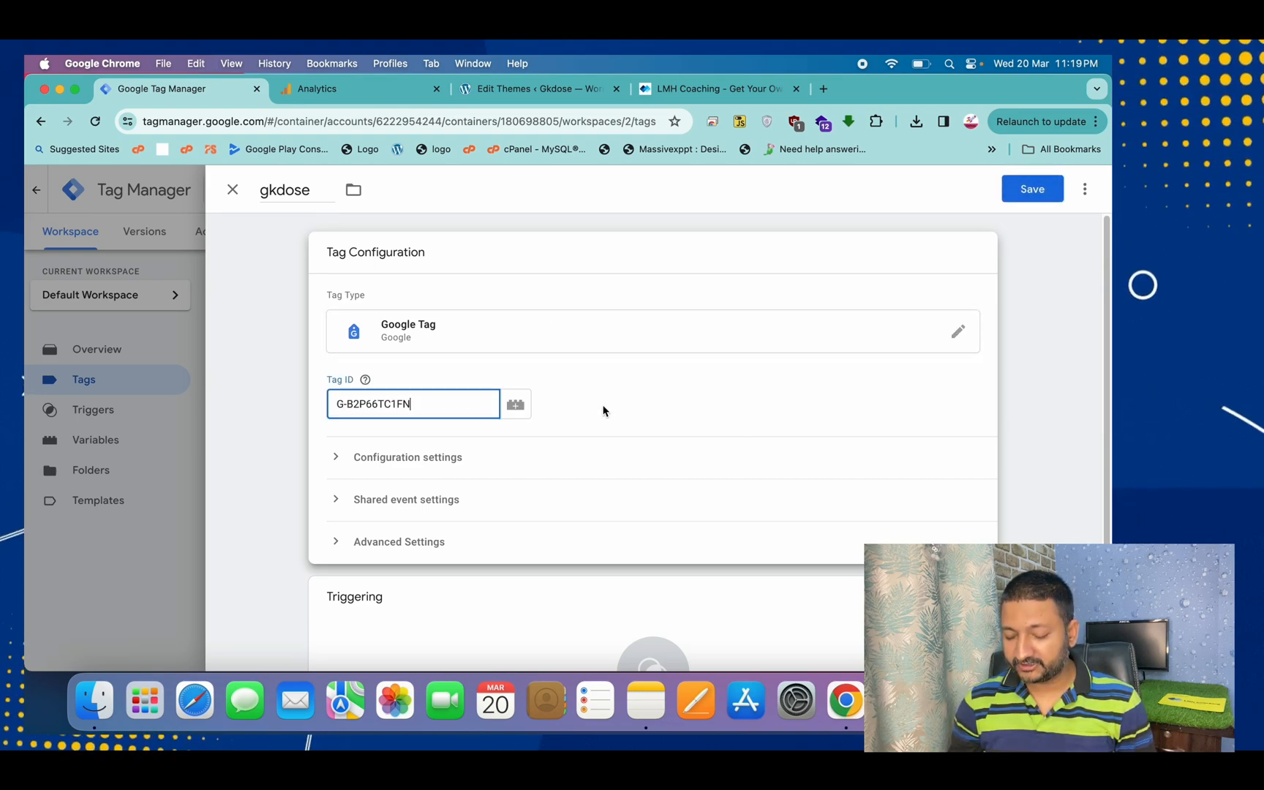
# Step: Add a new firing trigger to the tag and name the trigger gkdose
pyautogui.click(1034, 192)
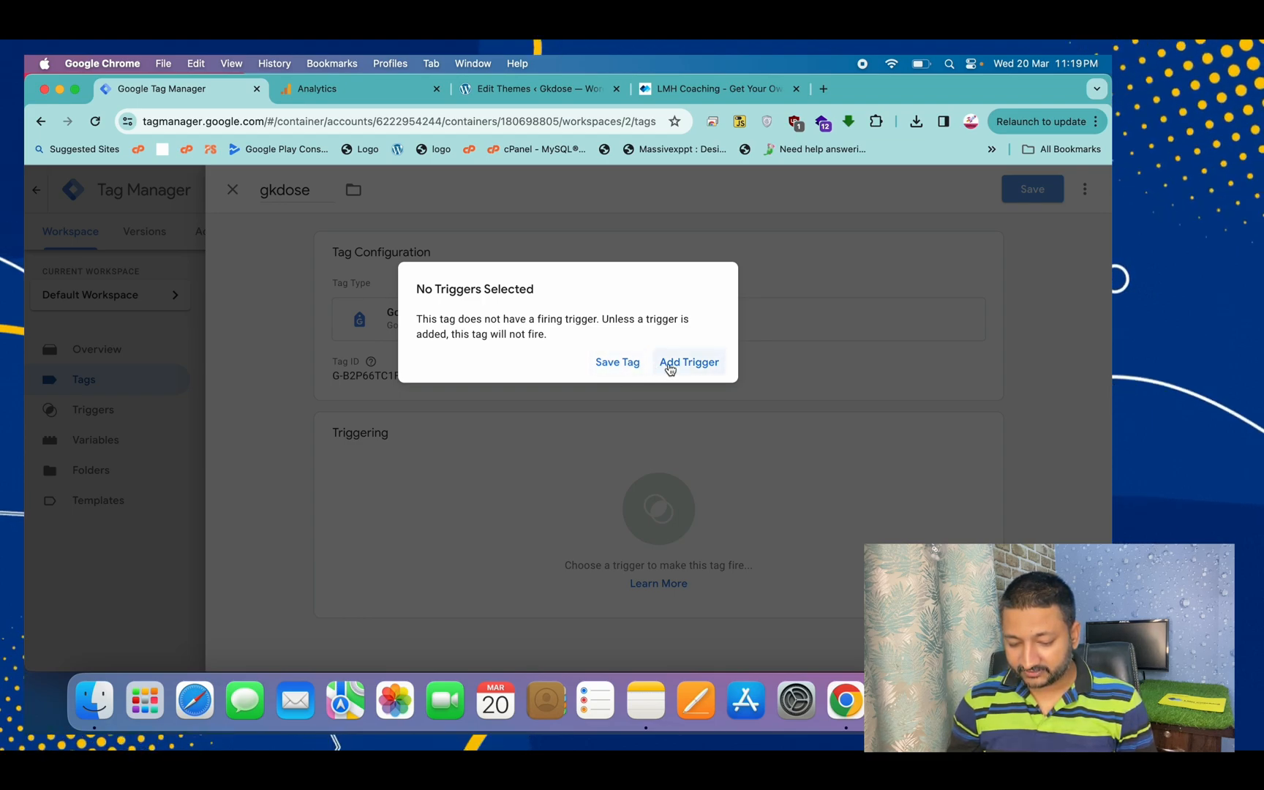
pyautogui.click(683, 366)
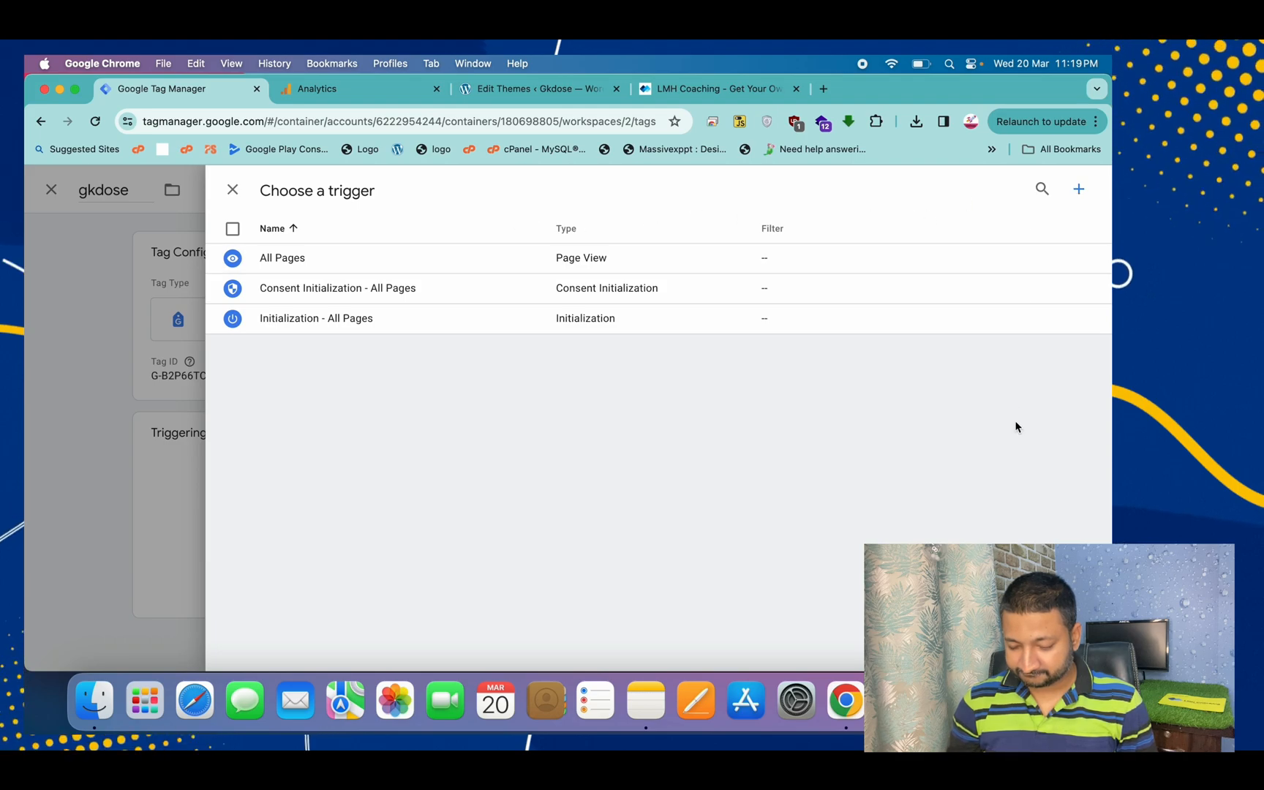
pyautogui.click(1078, 190)
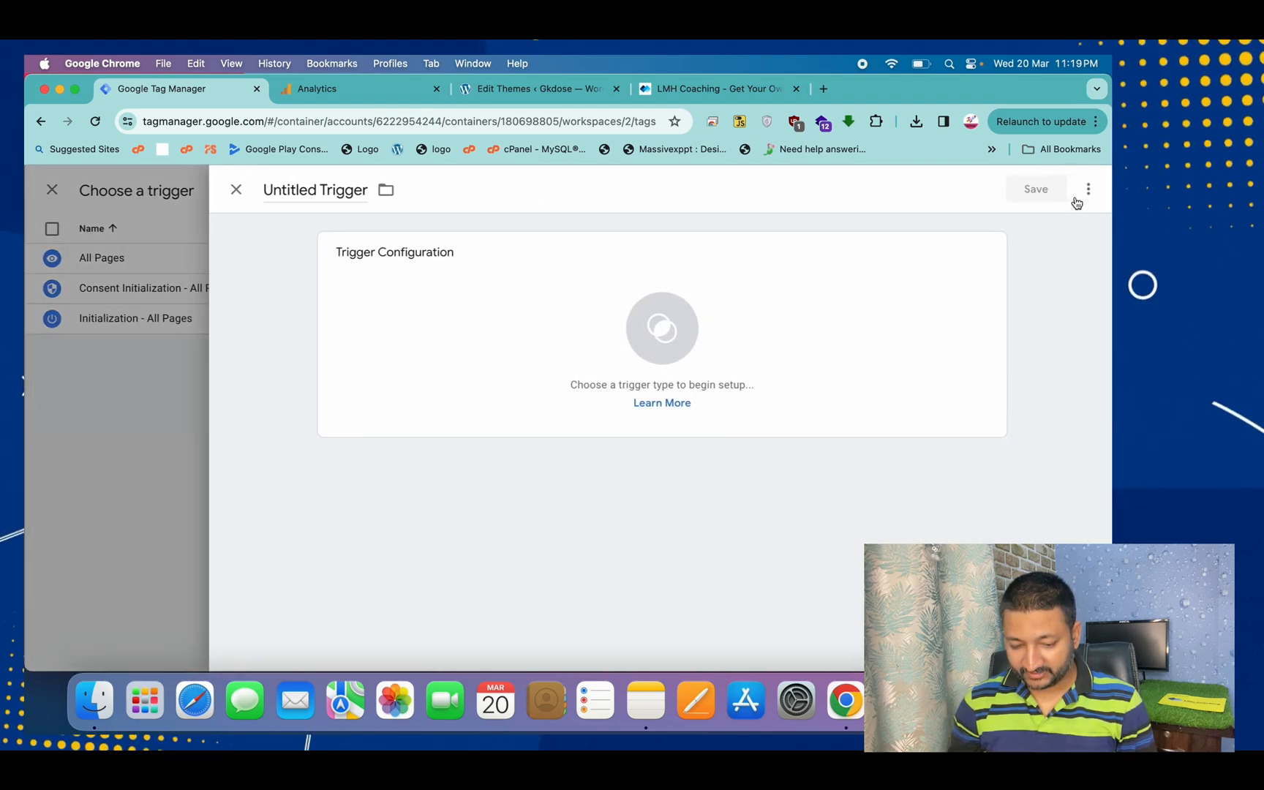
pyautogui.click(334, 192)
pyautogui.write('gkdose')
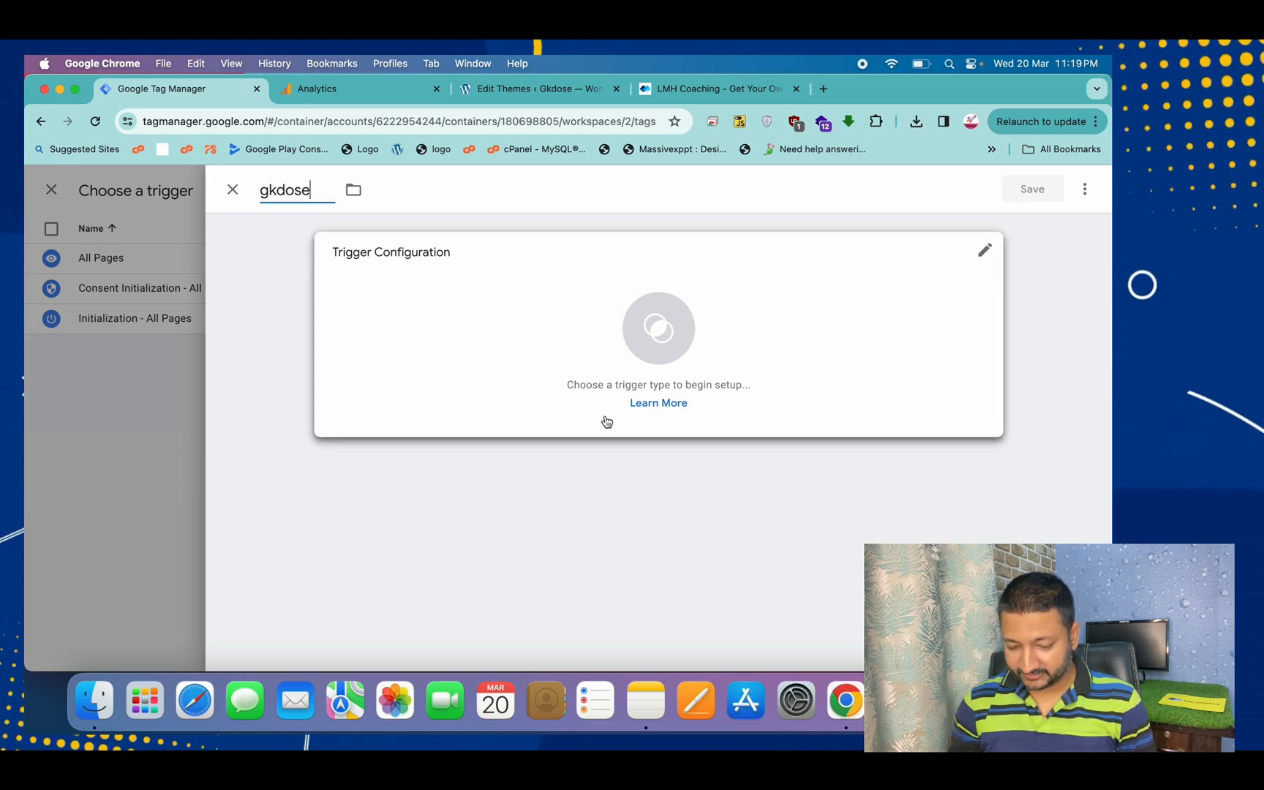
# Step: Set the trigger type to Consent Initialization firing on All Pages and save the trigger
pyautogui.click(706, 358)
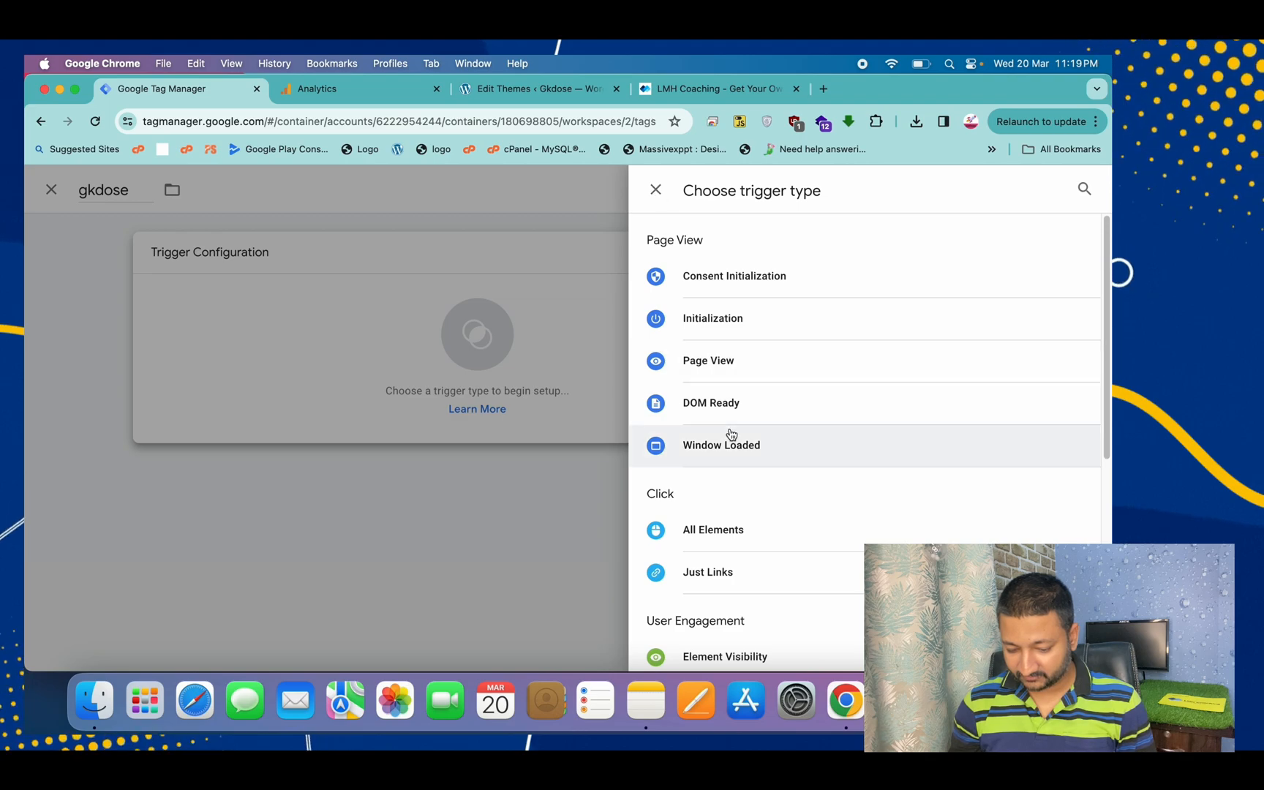
pyautogui.scroll(-5, 748, 489)
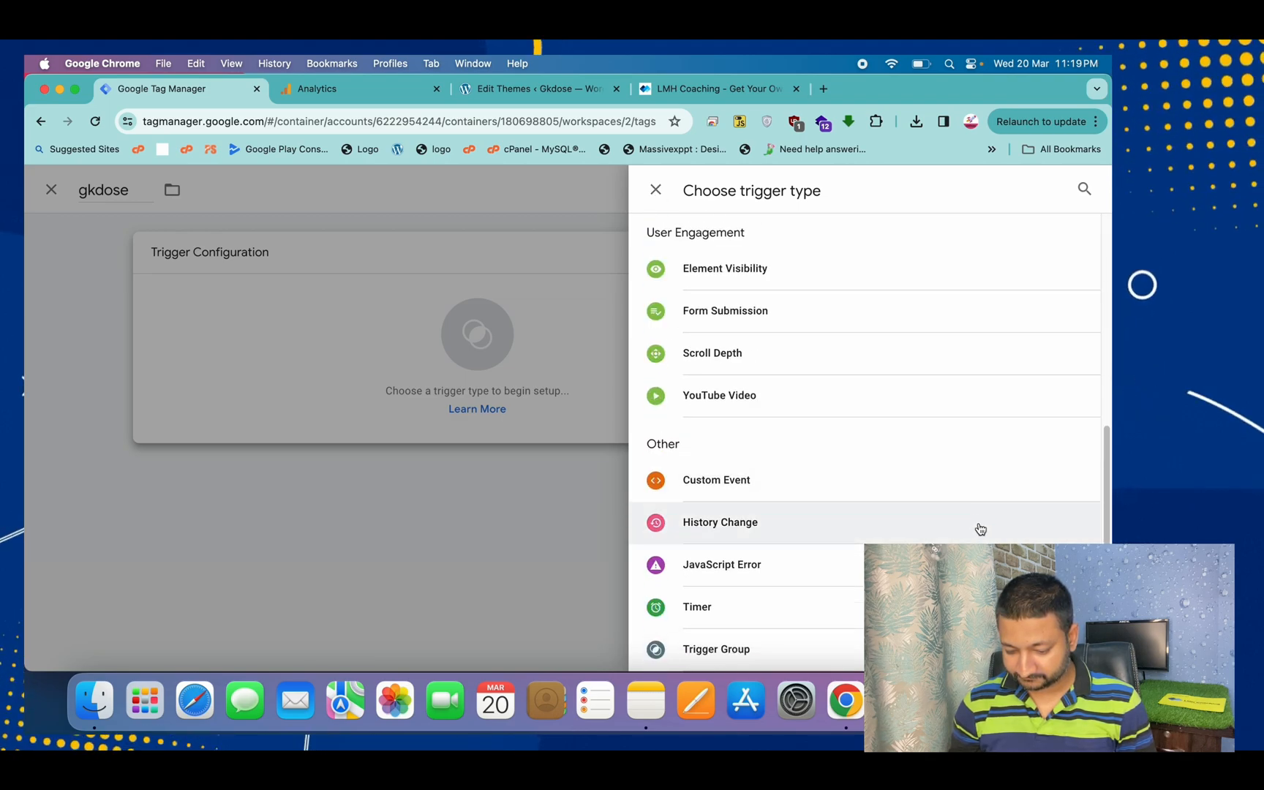
pyautogui.moveTo(1106, 555); pyautogui.dragTo(1106, 346)
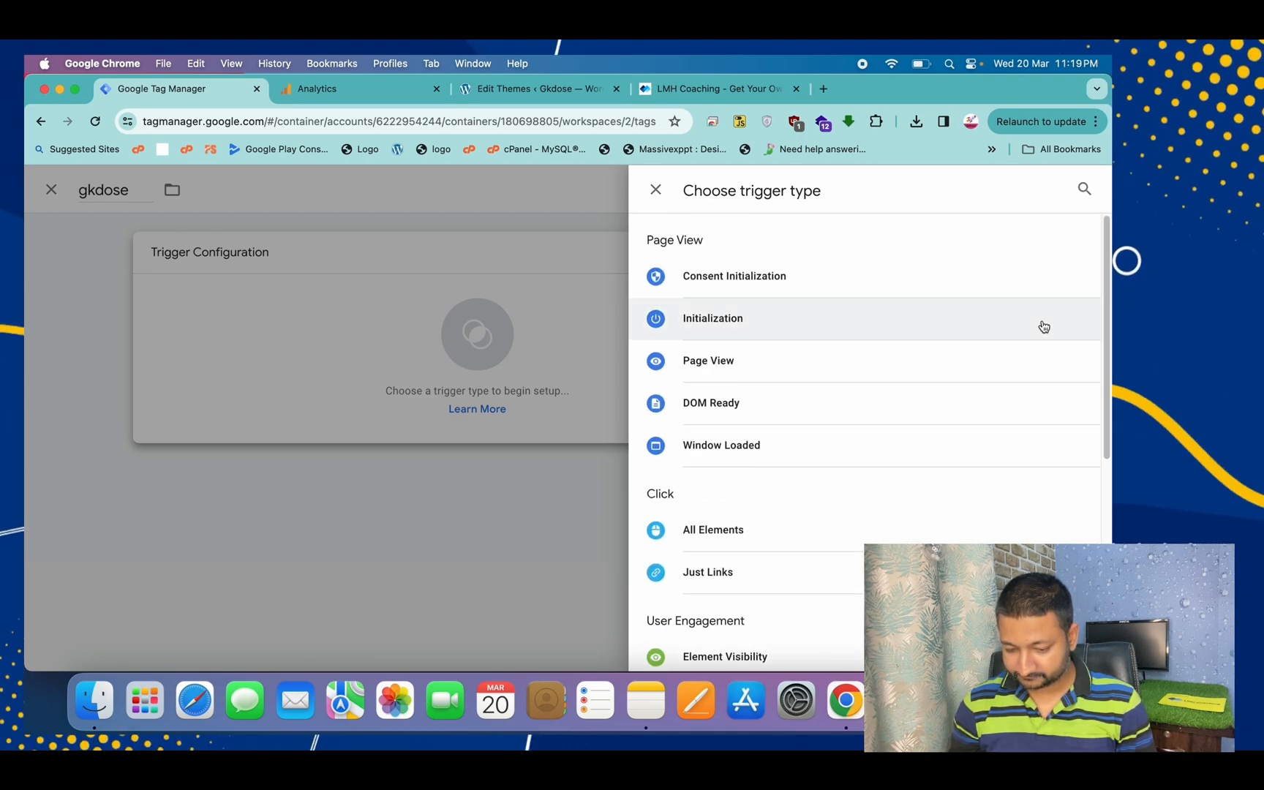
pyautogui.click(742, 279)
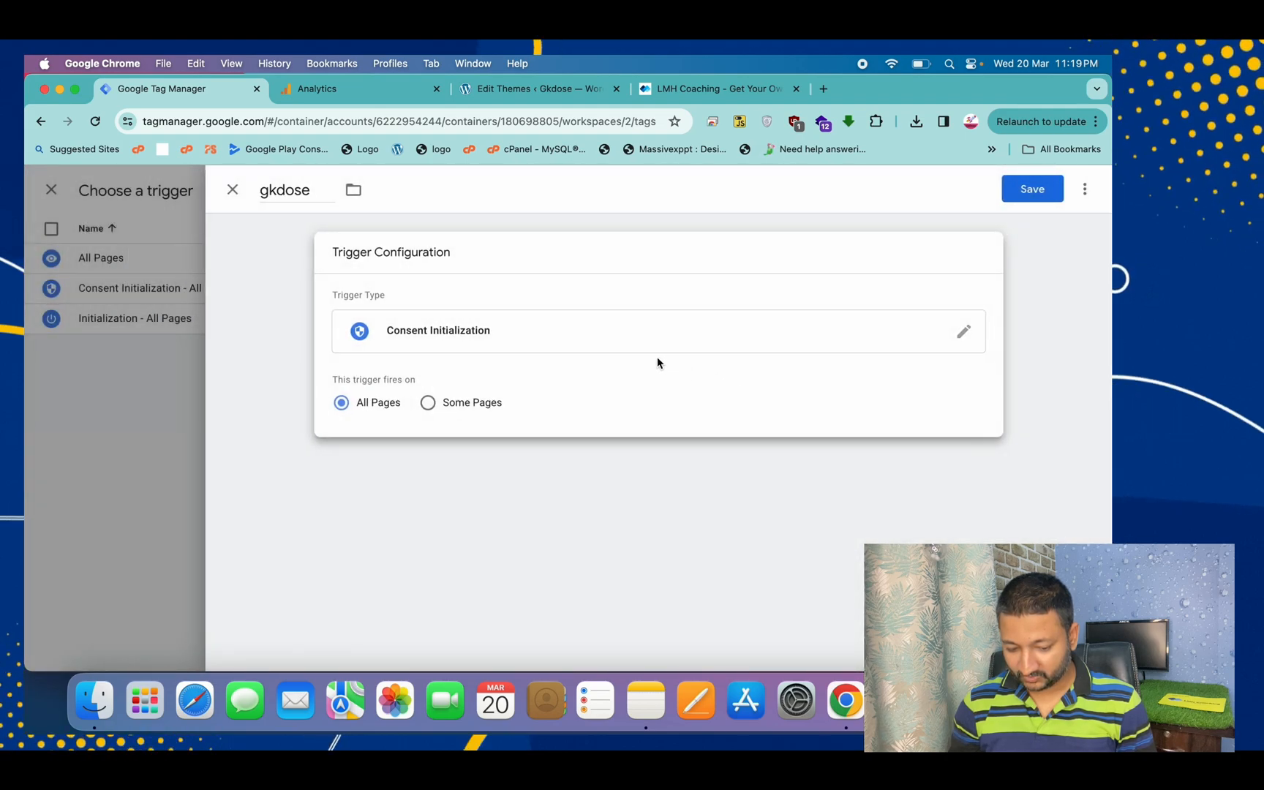
pyautogui.click(1035, 187)
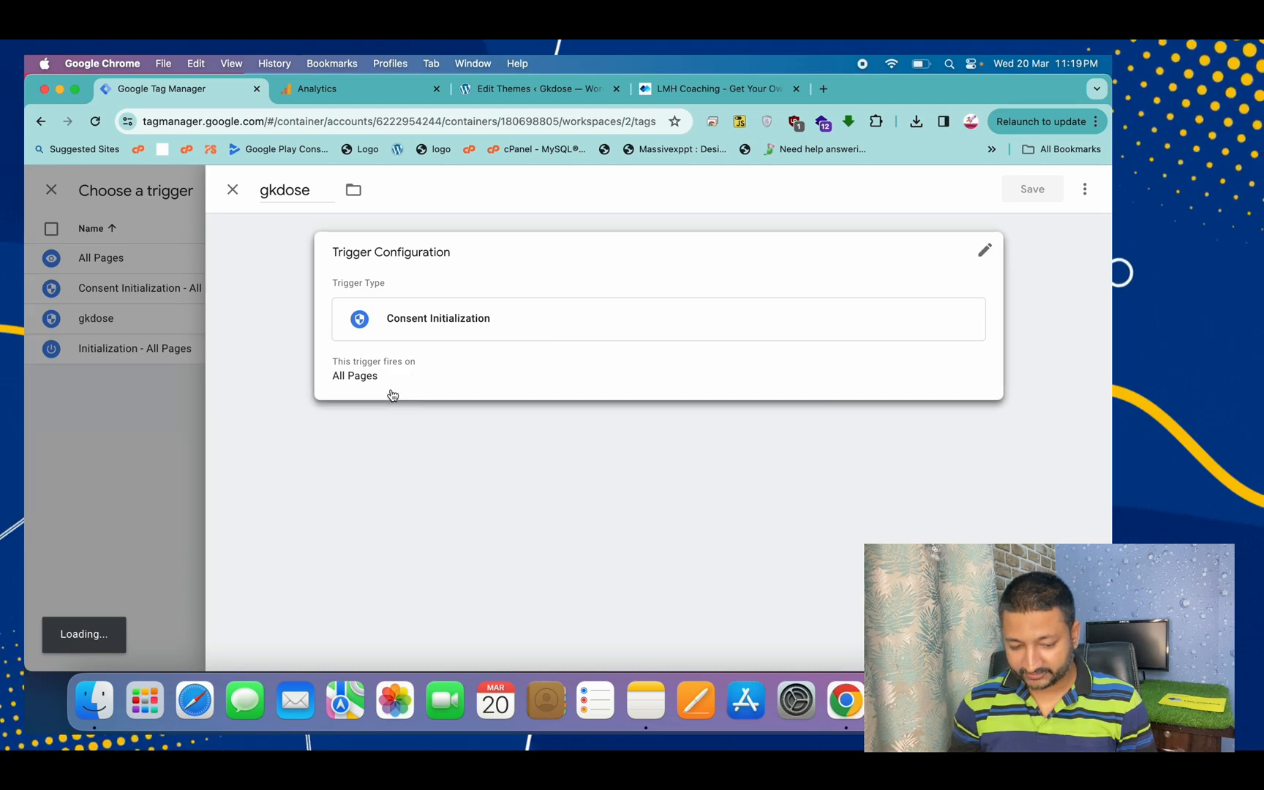
pyautogui.click(232, 191)
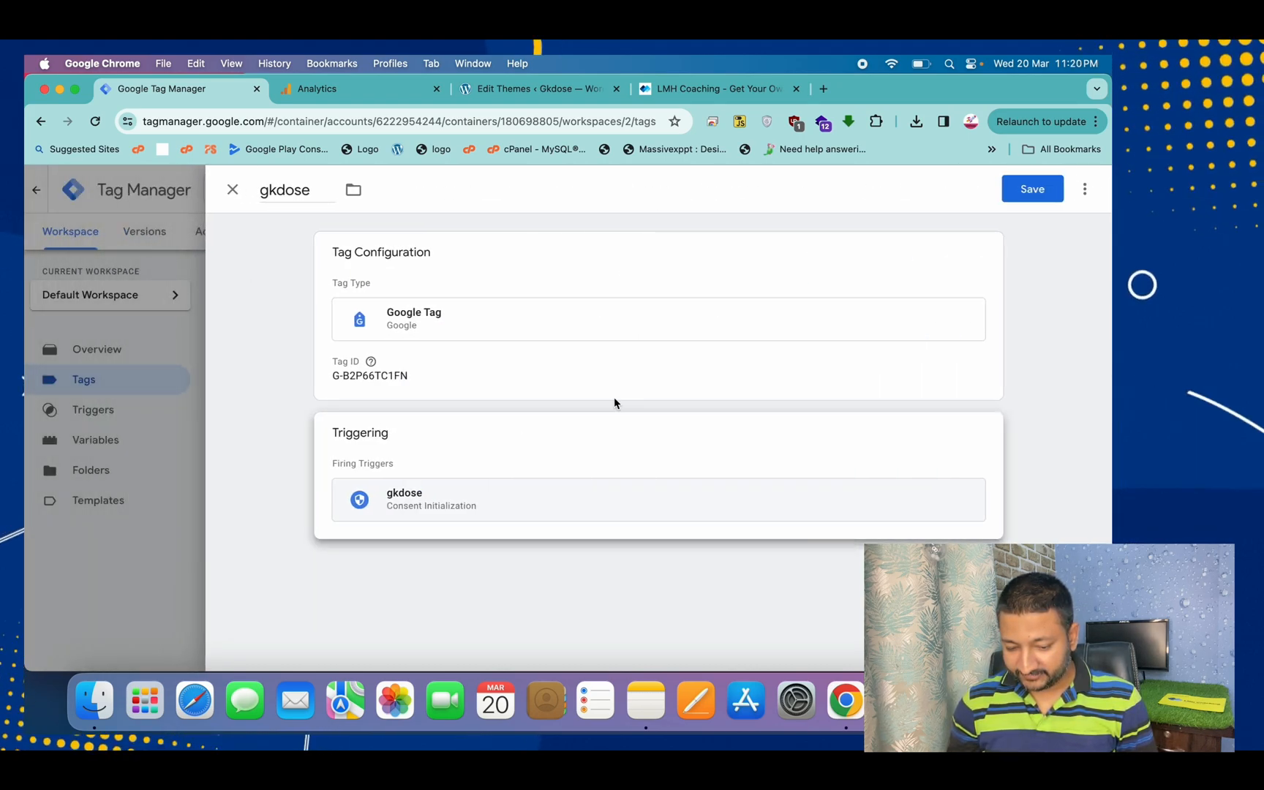
# Step: Save the tag and publish the workspace changes to the Live environment without a version name or description
pyautogui.click(1043, 194)
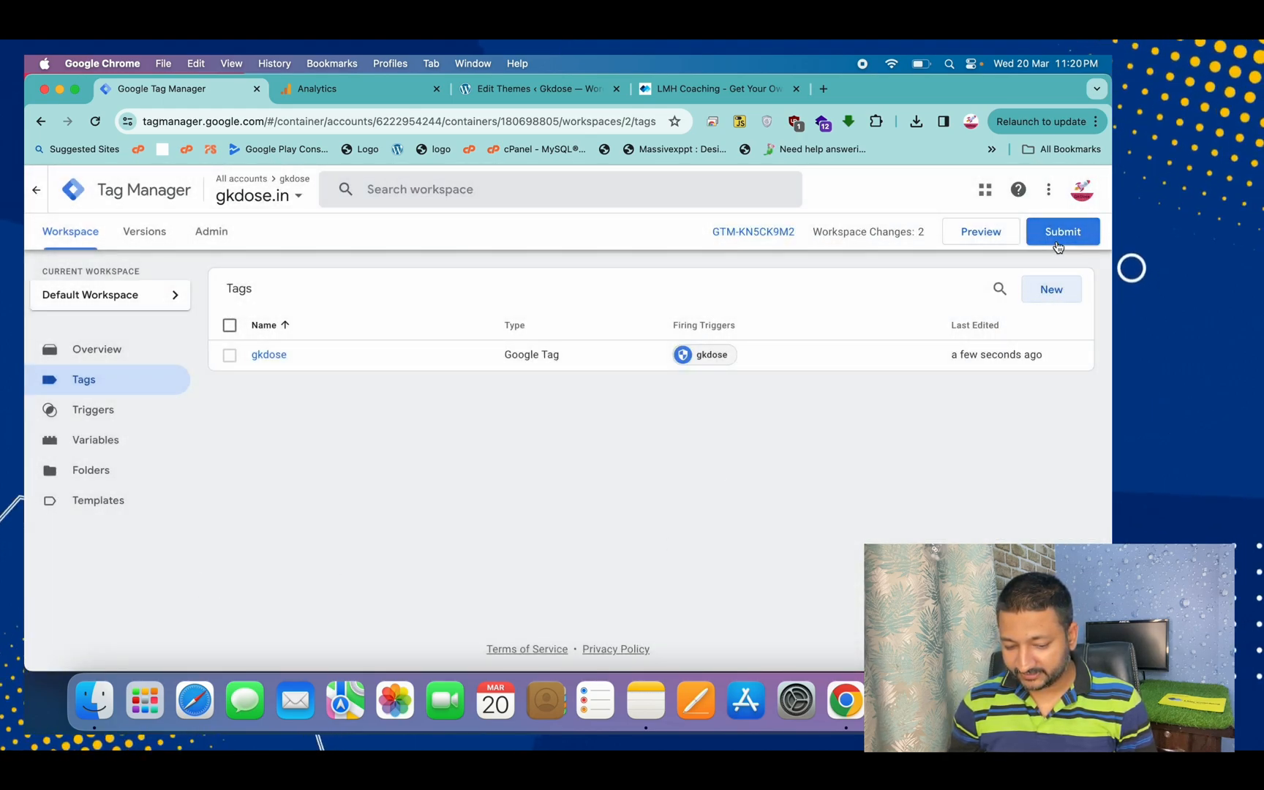
pyautogui.click(1057, 247)
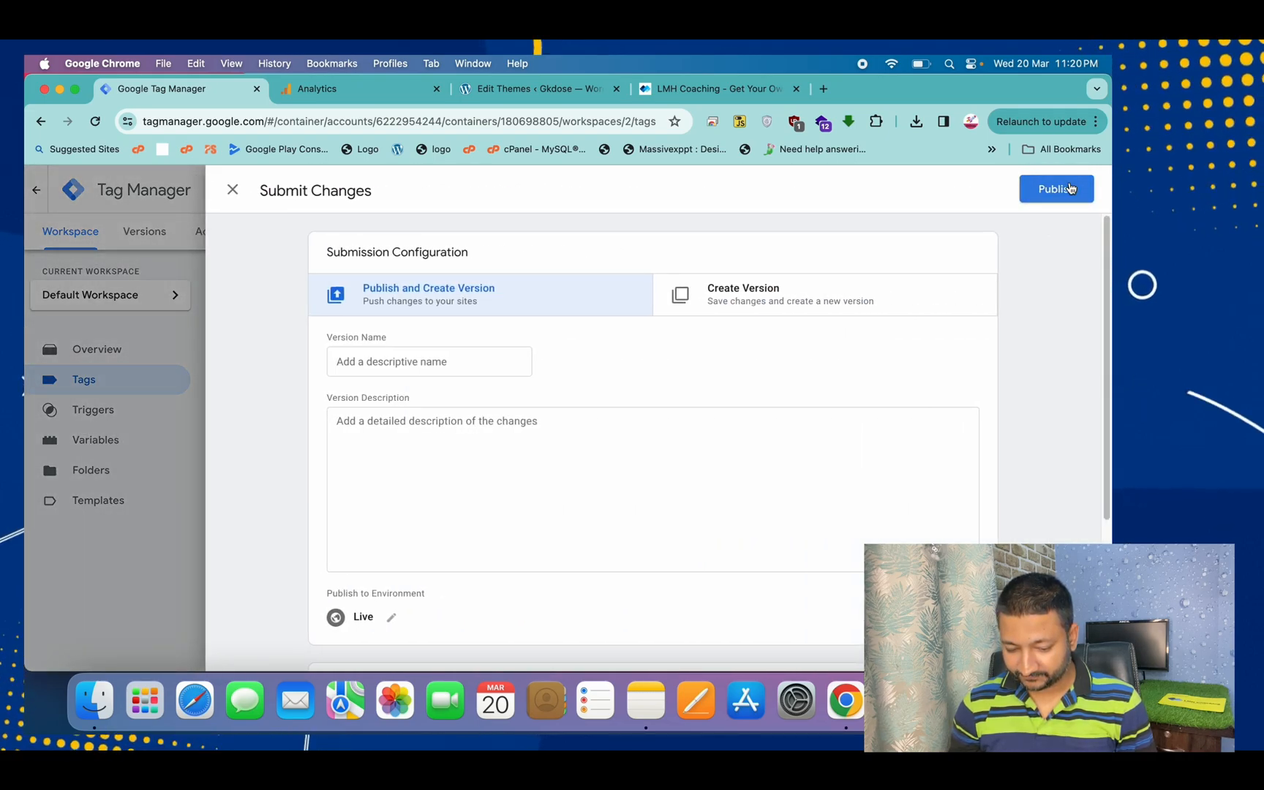
pyautogui.click(1069, 189)
pyautogui.click(767, 629)
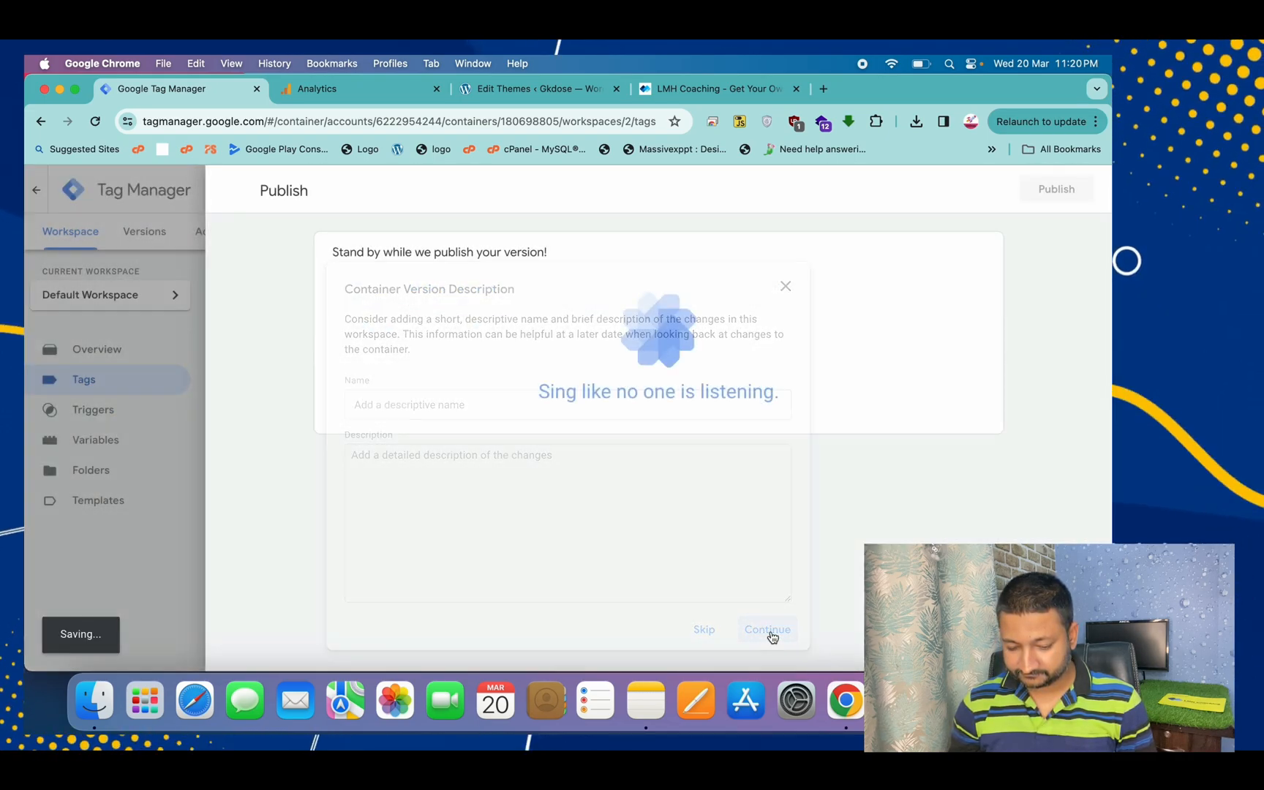
# Step: Close the published version's summary, check the container's live version status and switch to the web stream details in Google Analytics
pyautogui.moveTo(545, 394); pyautogui.dragTo(716, 399)
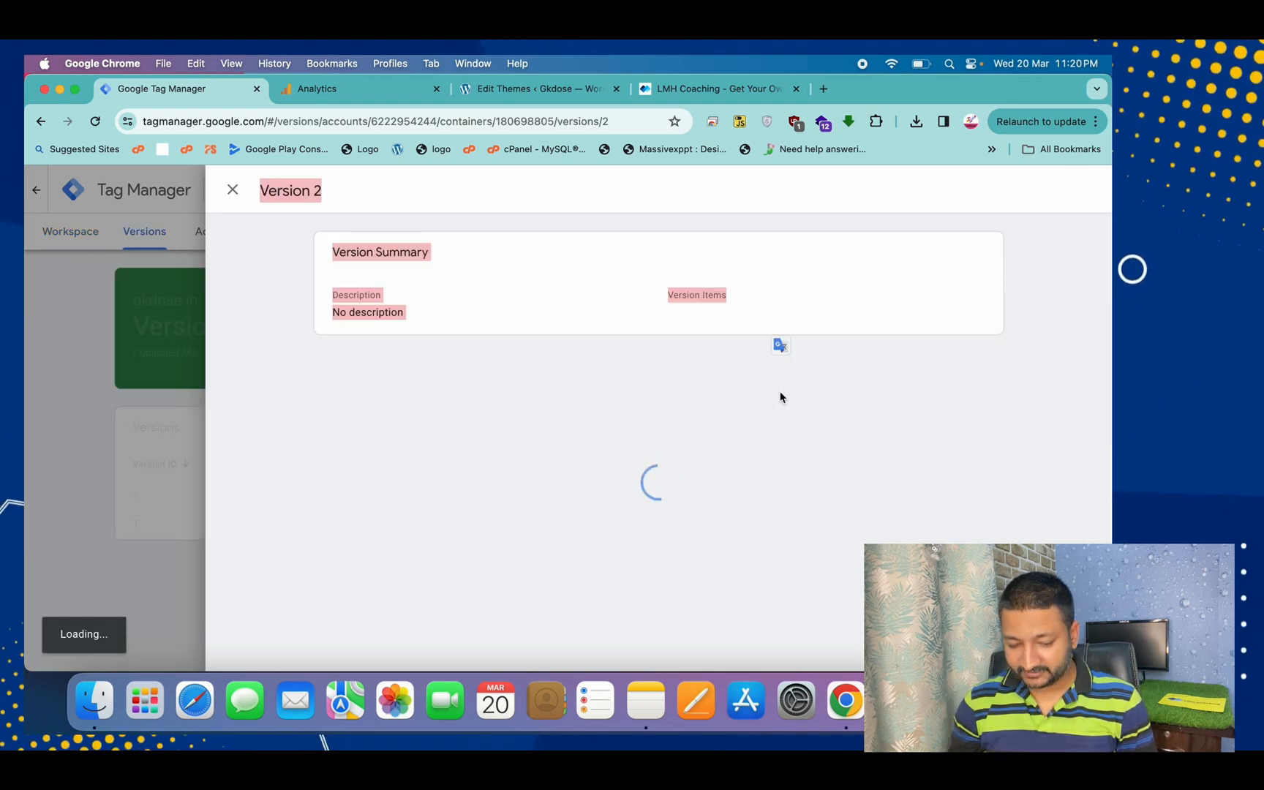
pyautogui.click(283, 355)
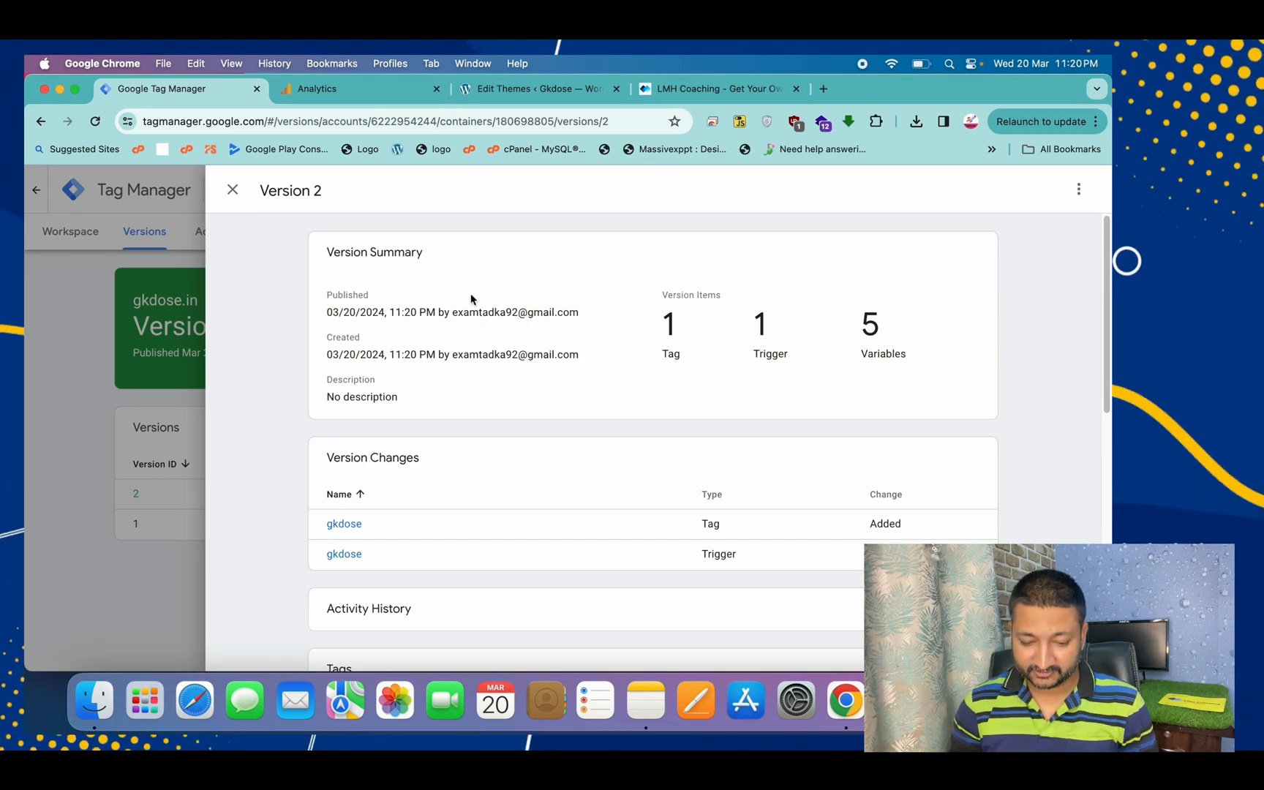
pyautogui.click(233, 192)
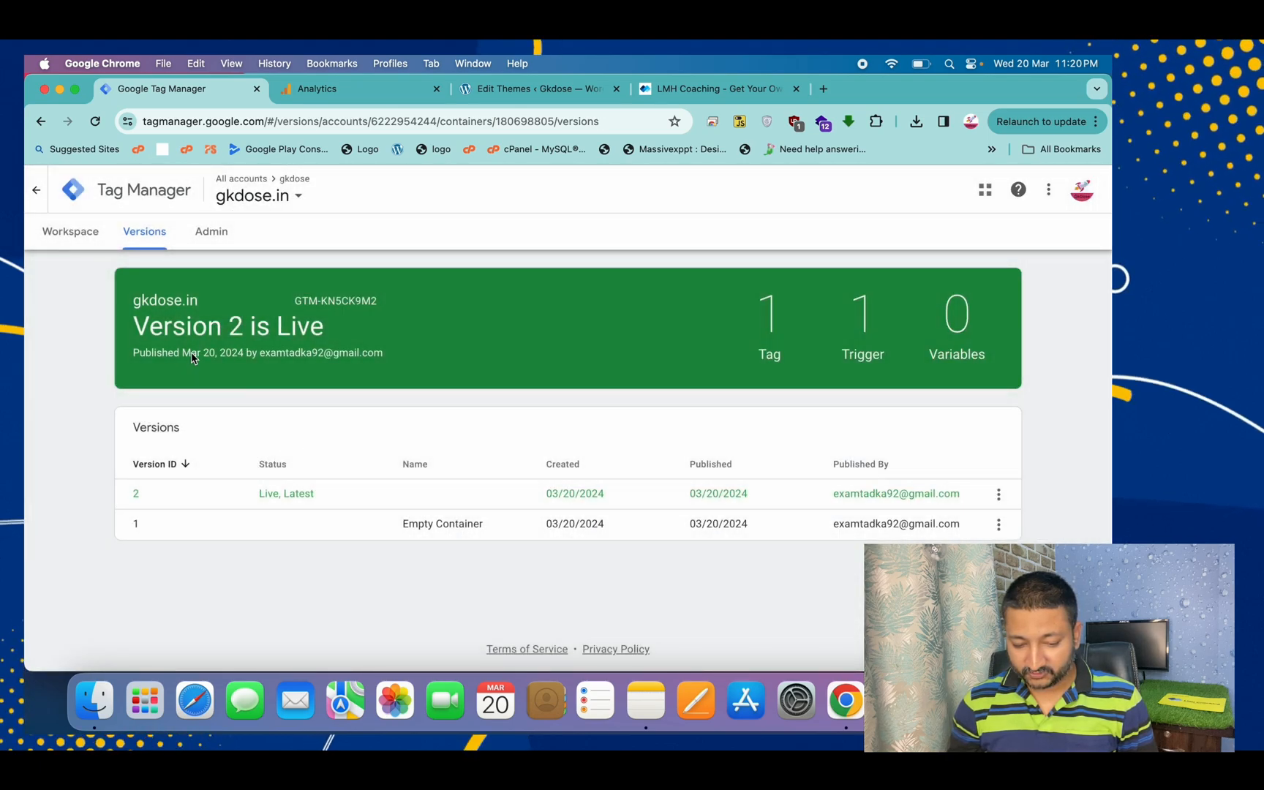
pyautogui.moveTo(89, 321); pyautogui.dragTo(372, 333)
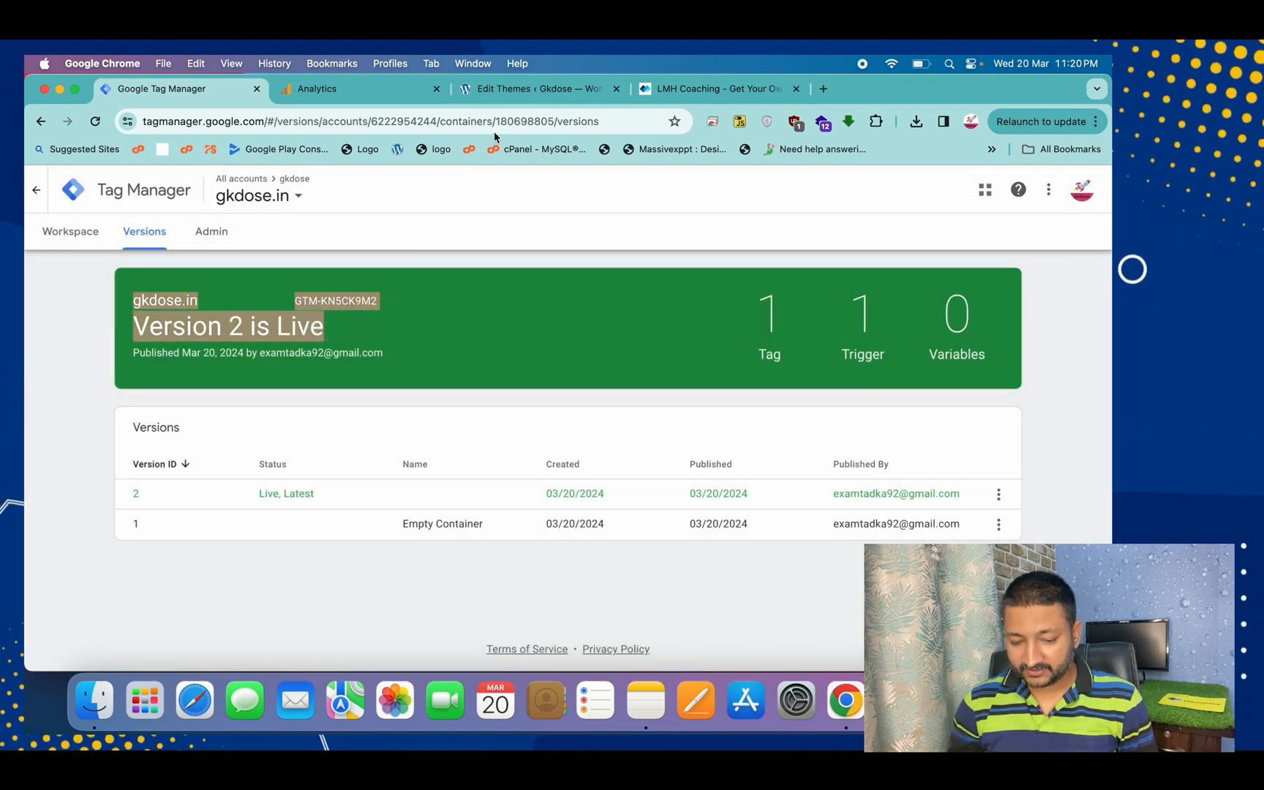
pyautogui.click(358, 92)
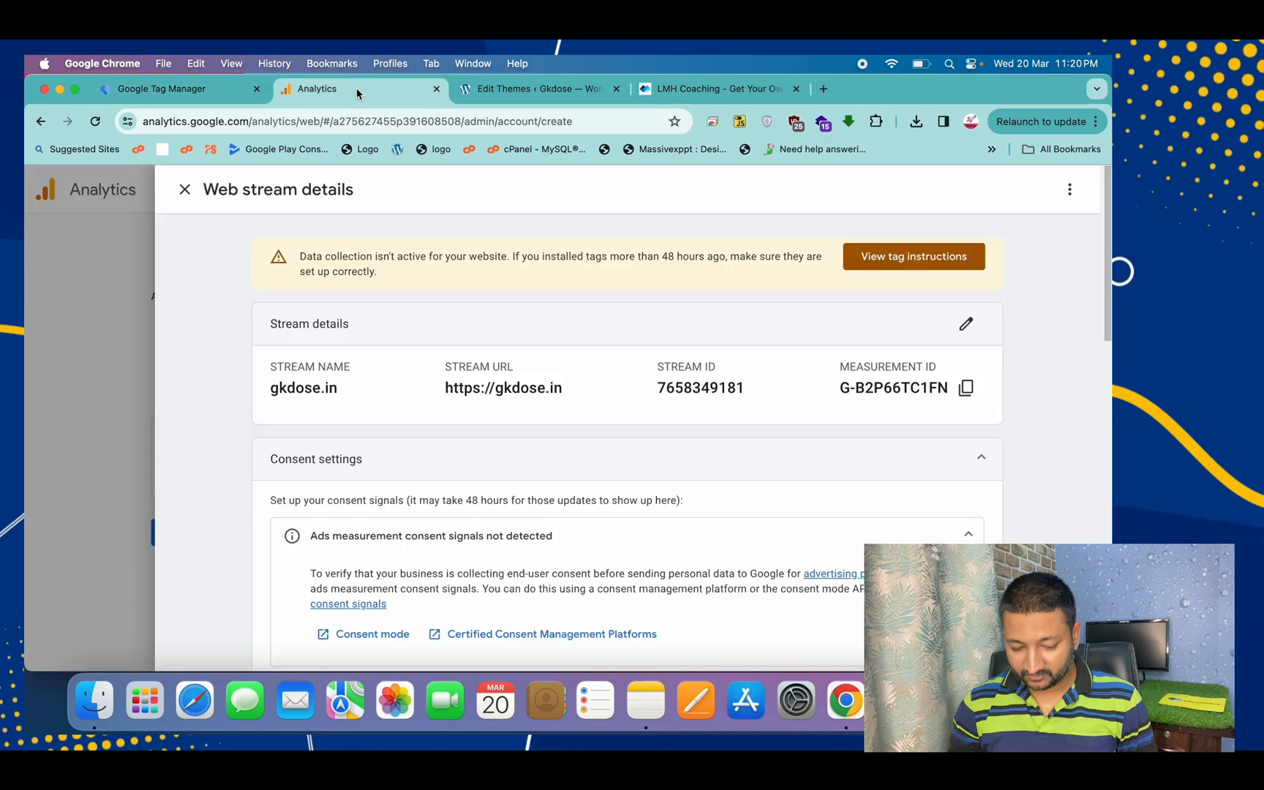
pyautogui.press('super+t')
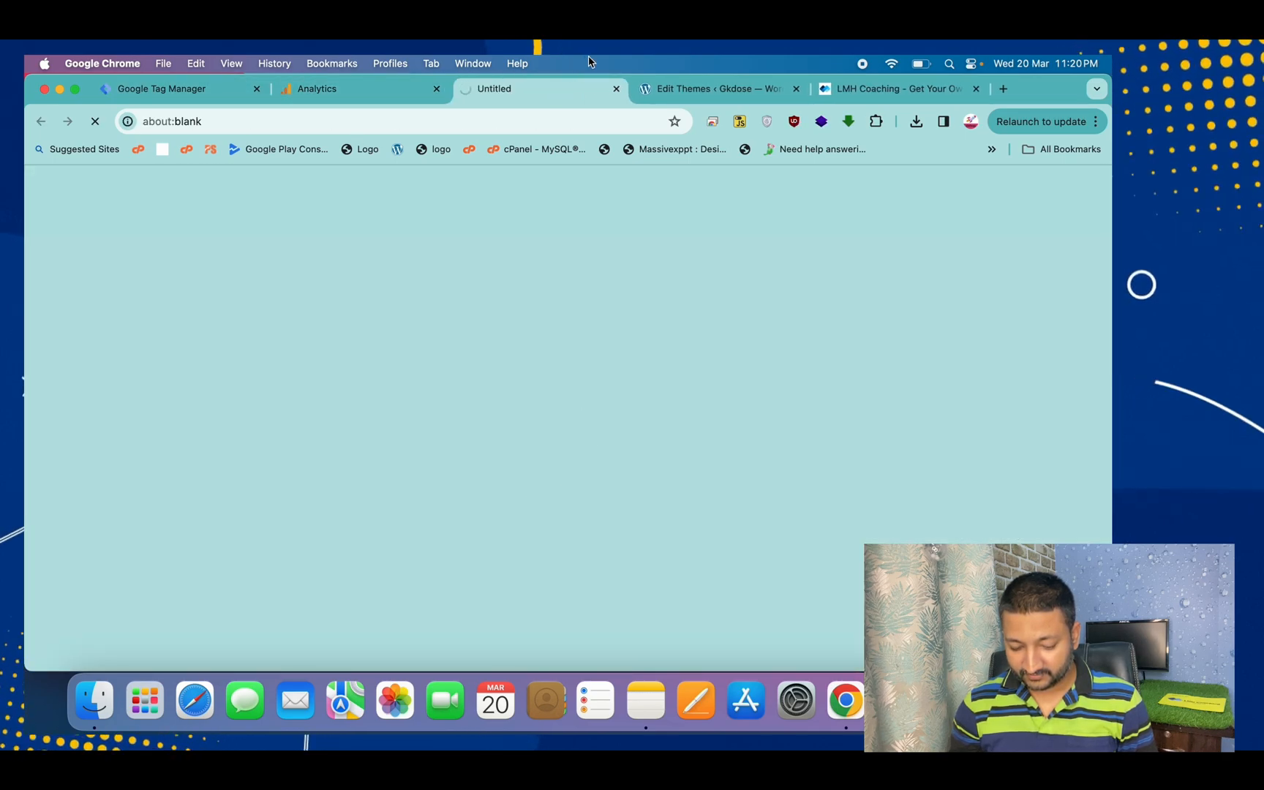
pyautogui.click(616, 89)
pyautogui.scroll(-6, 285, 472)
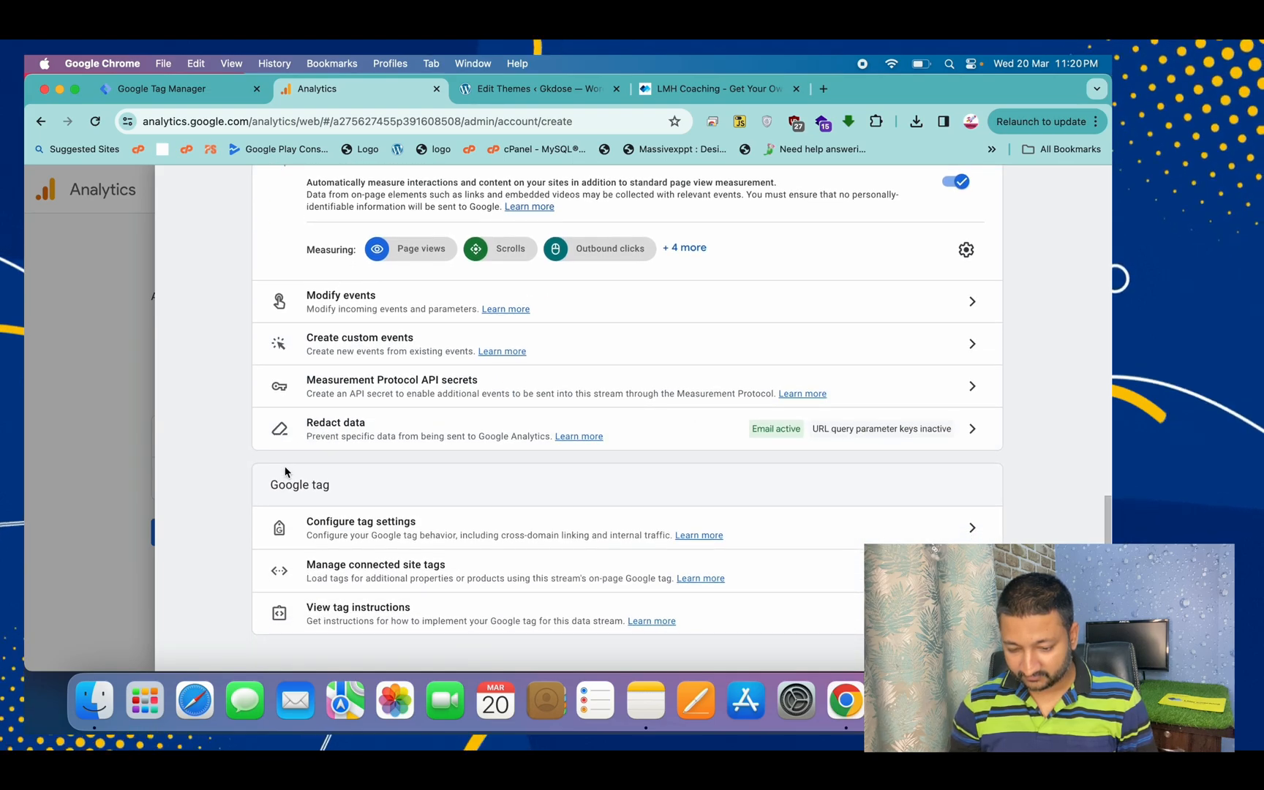
pyautogui.scroll(5, 286, 472)
pyautogui.scroll(10, 286, 467)
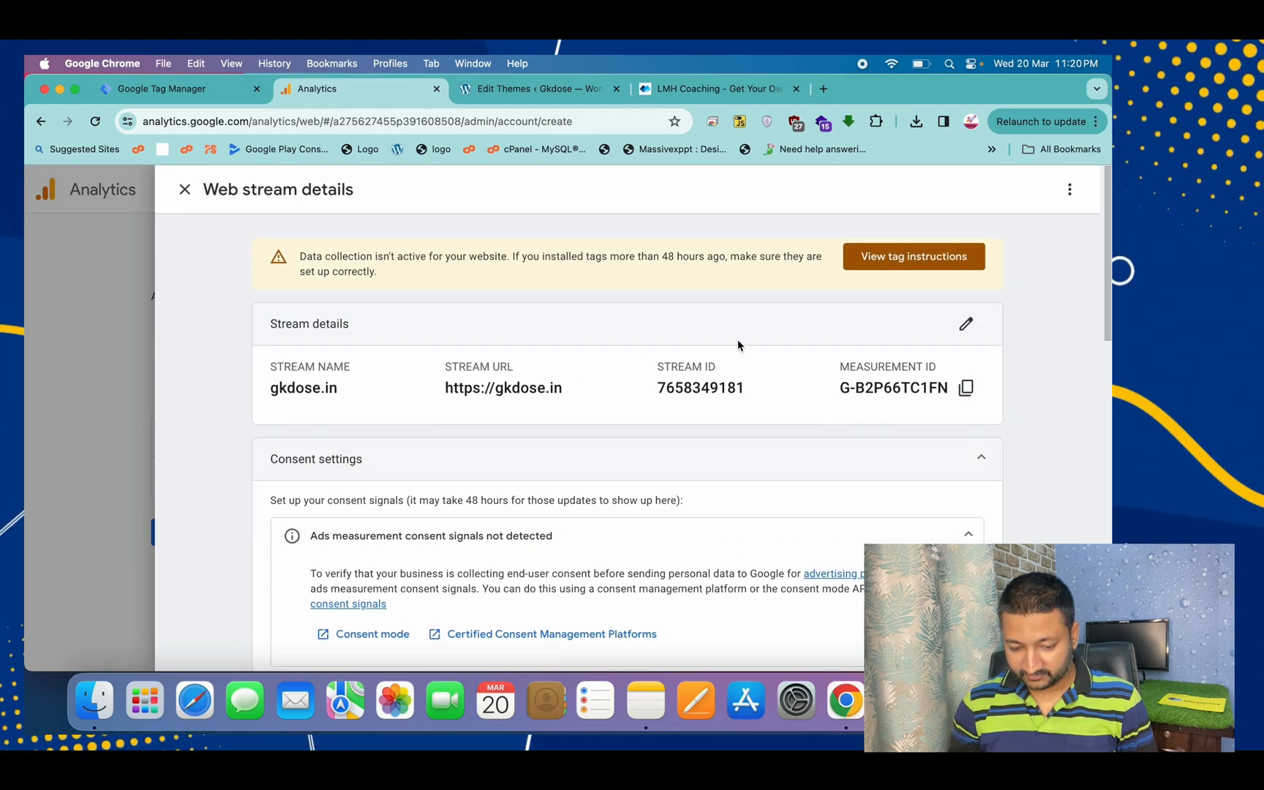
# Step: Close the web stream details, finish the data collection stage of the Analytics setup and check the property's collection status
pyautogui.click(184, 193)
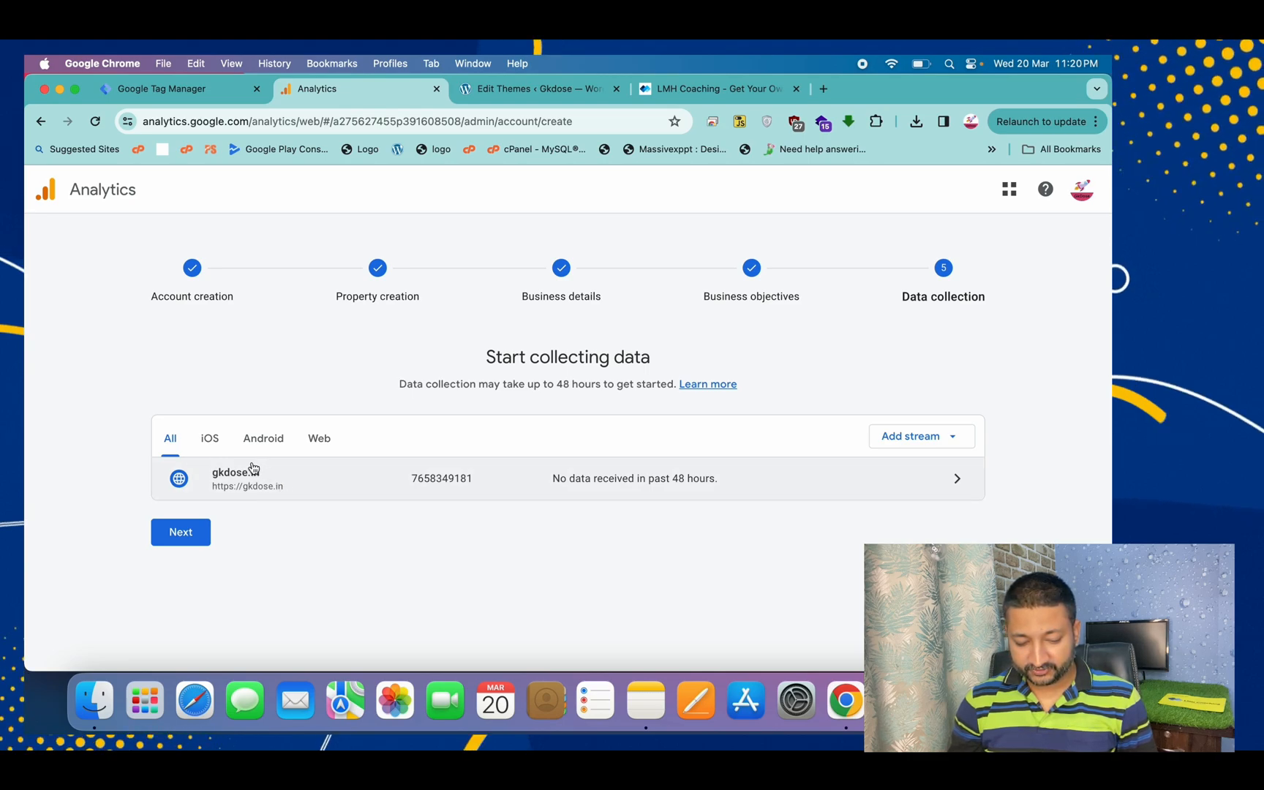
pyautogui.click(194, 523)
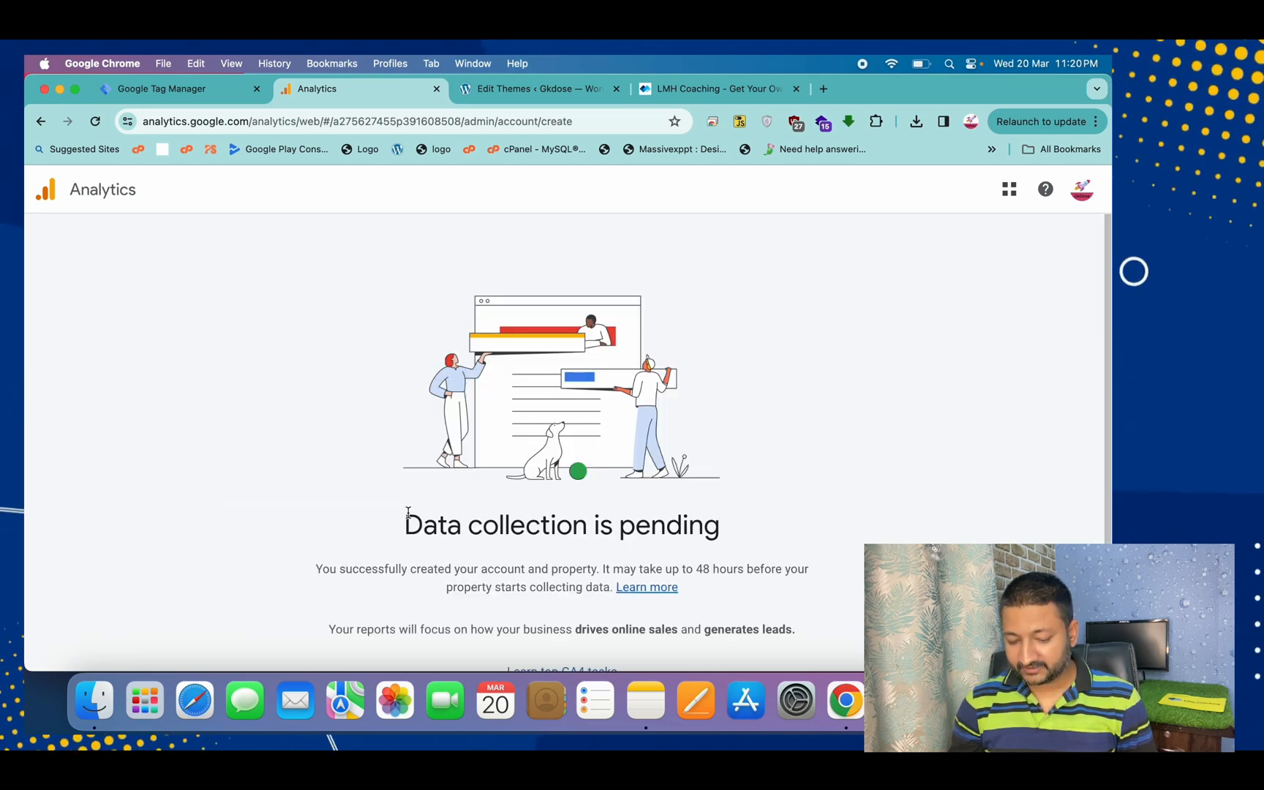
pyautogui.moveTo(403, 531); pyautogui.dragTo(595, 521)
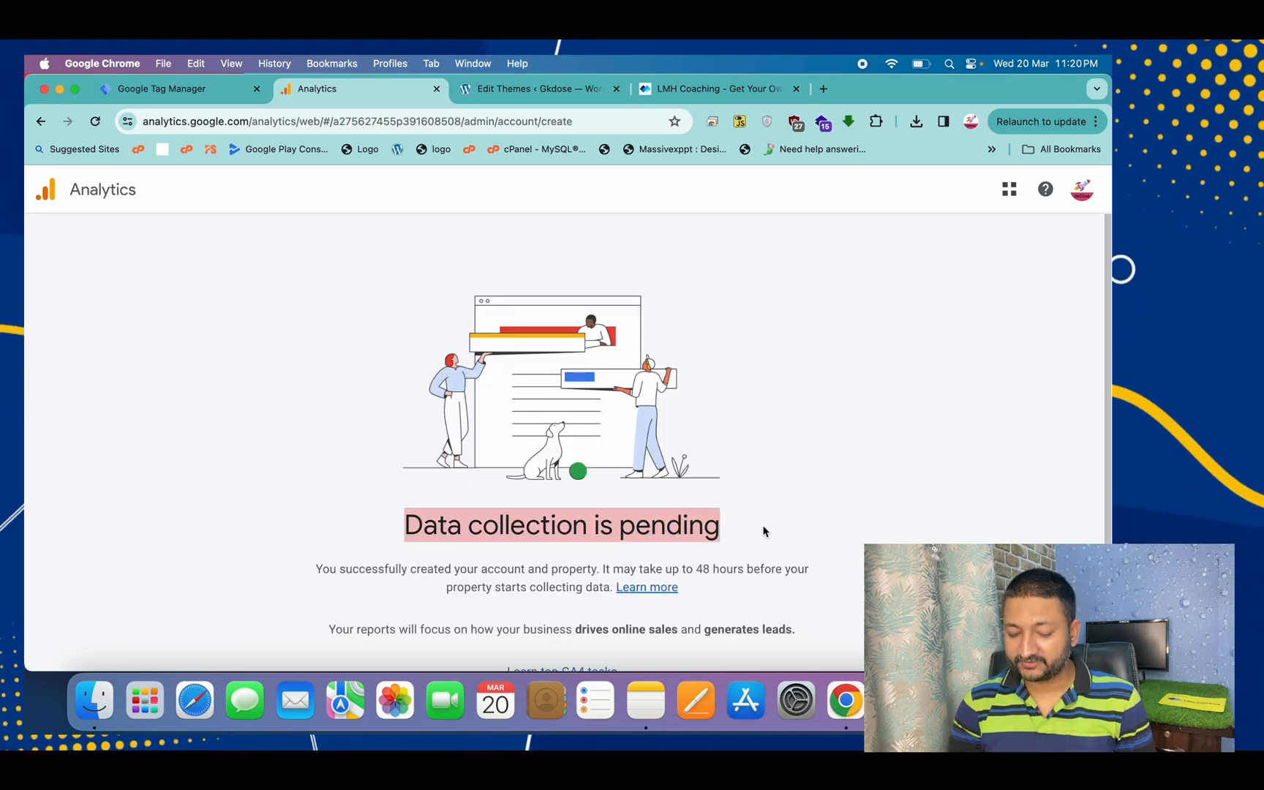